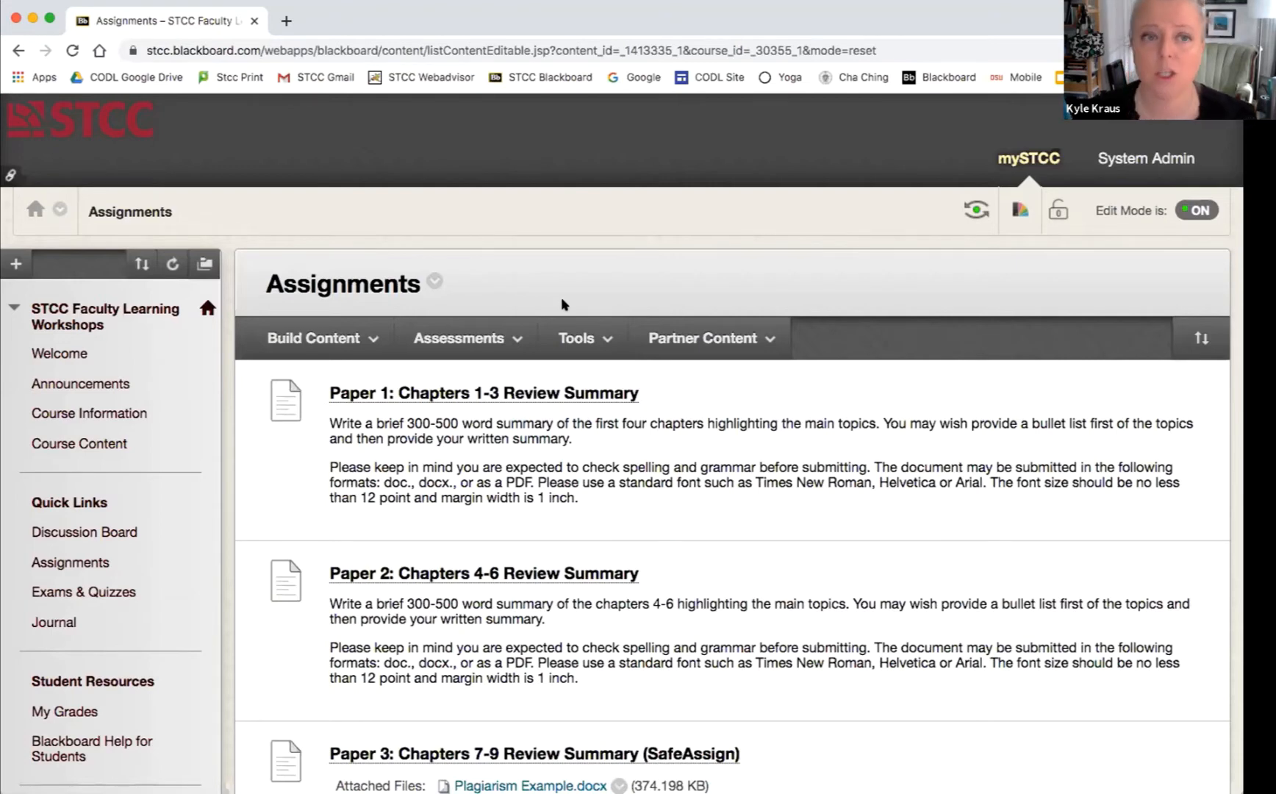
Review the papers on the Assignments page and highlight Paper 1's summary instructions and its submission formatting paragraph.
scroll(562, 304, down, 1)
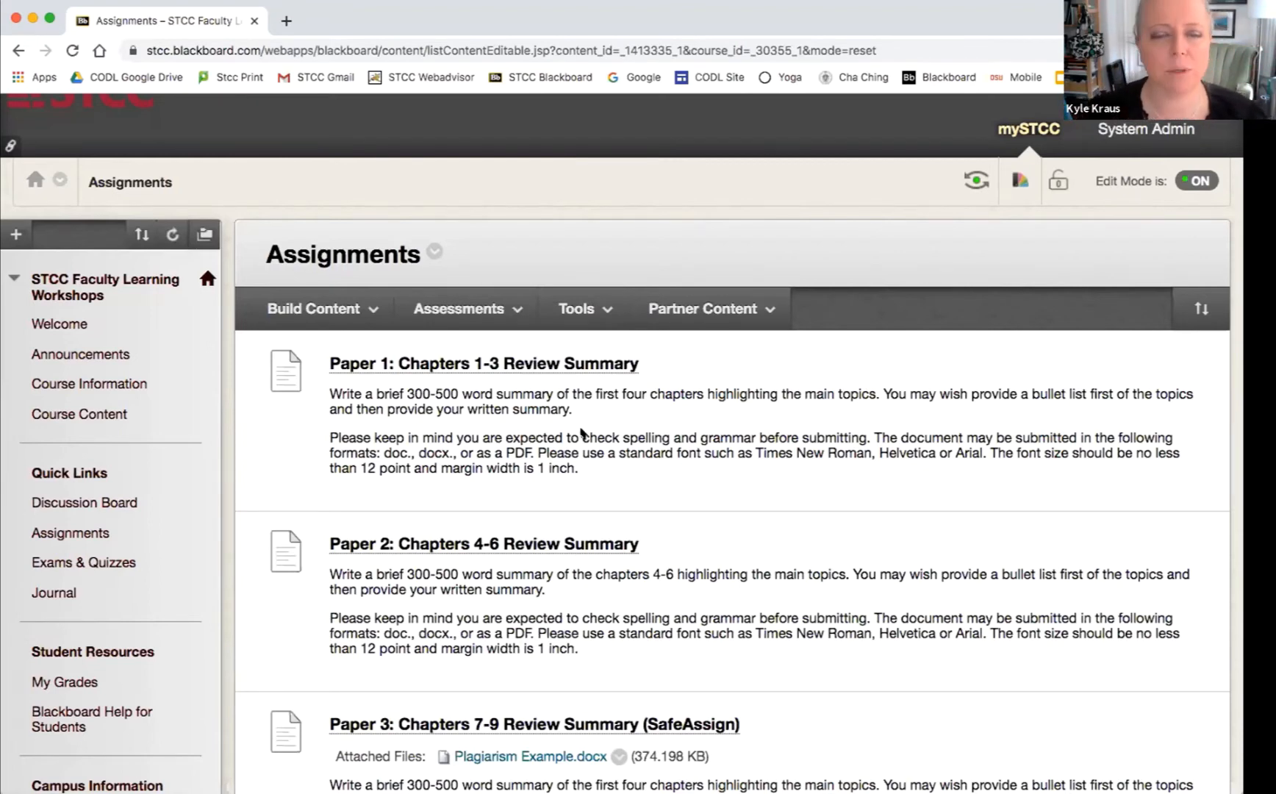
scroll(669, 499, down, 3)
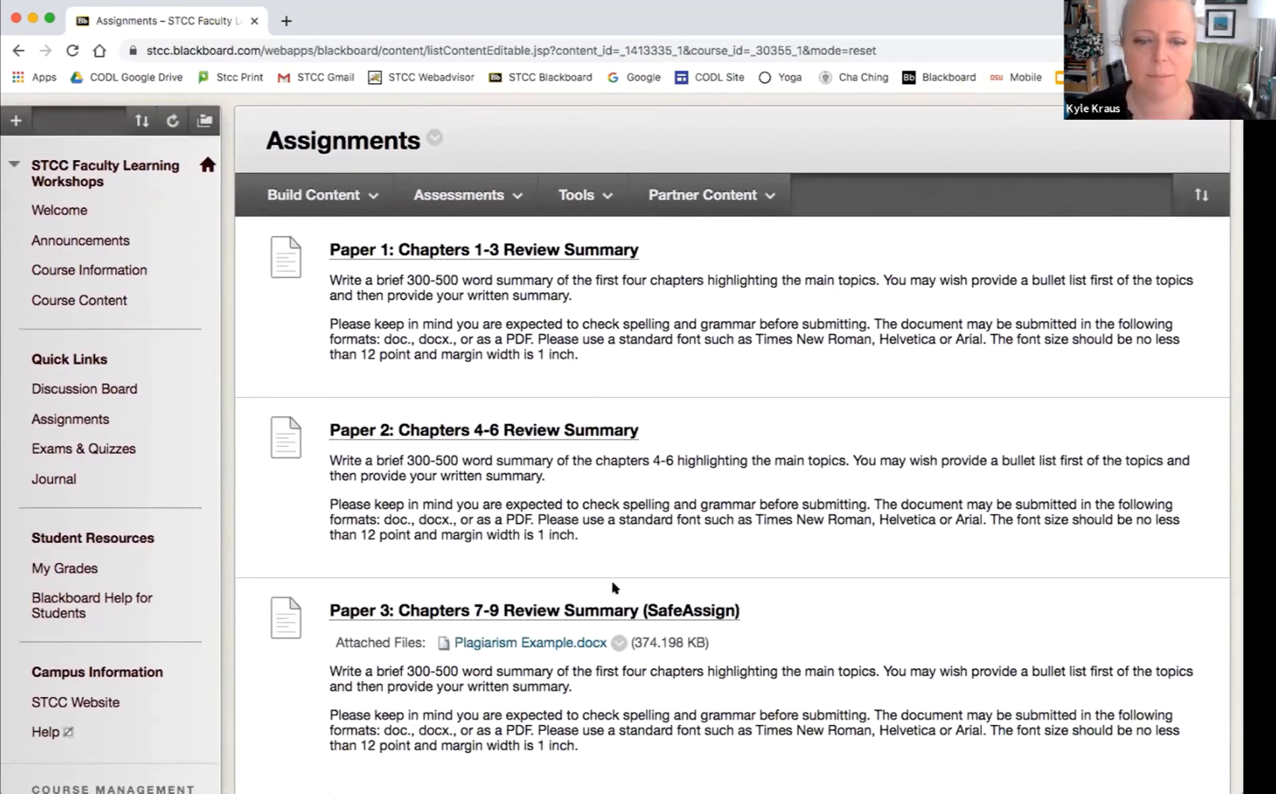
scroll(610, 585, down, 3)
scroll(610, 586, down, 1)
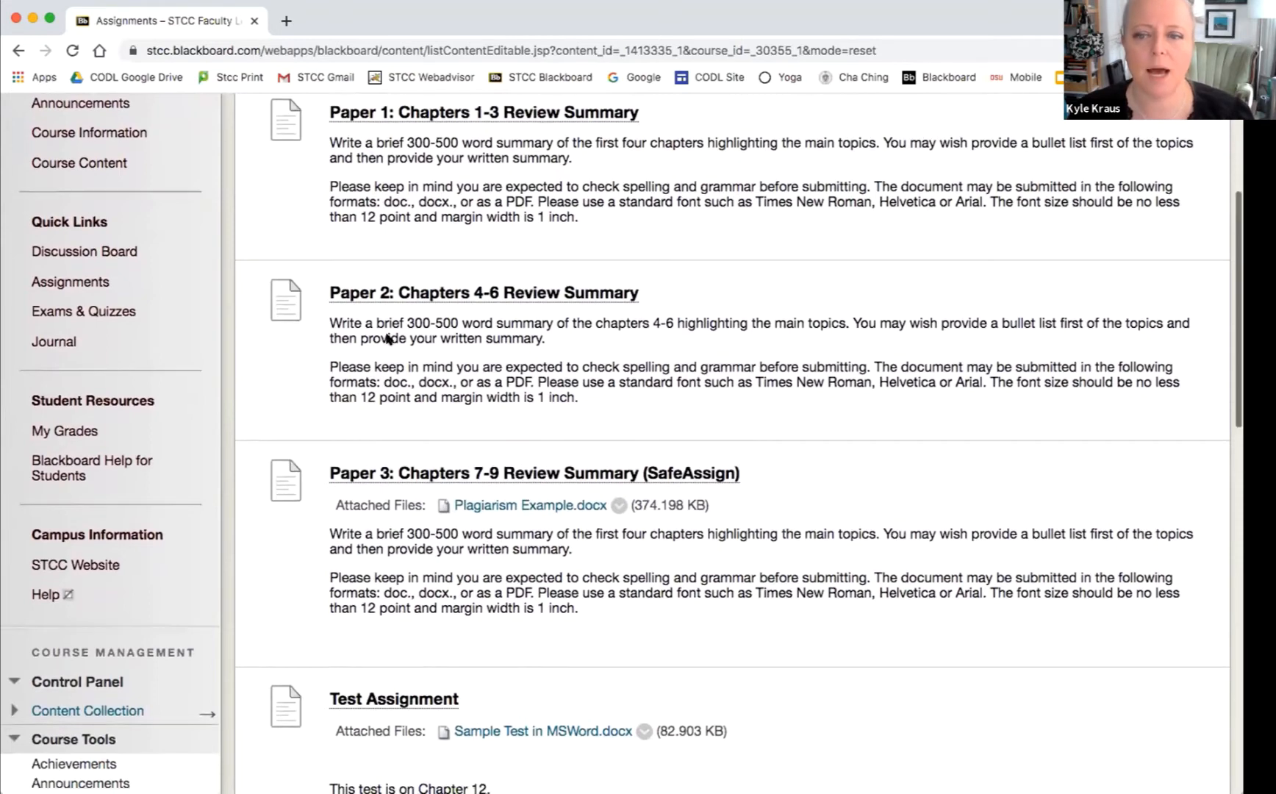
scroll(393, 343, up, 2)
scroll(393, 343, down, 1)
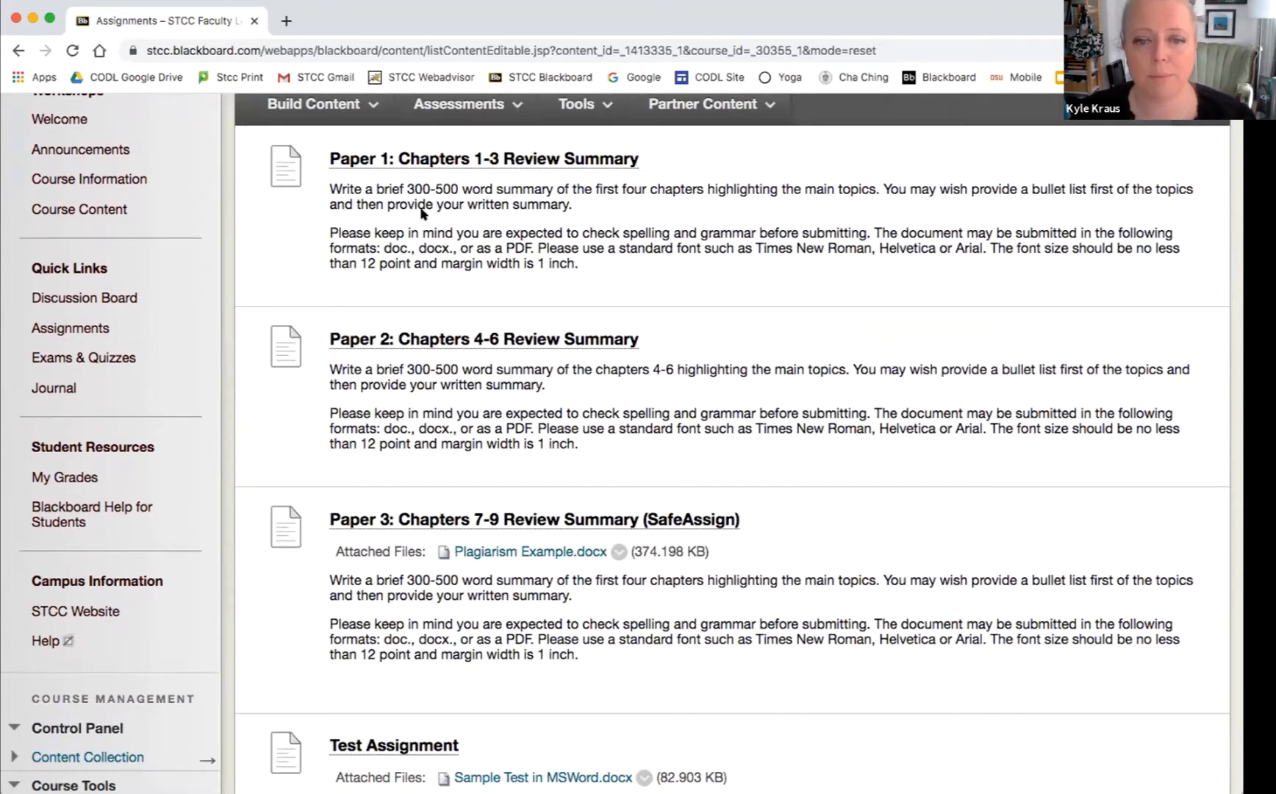
triple_click(344, 186)
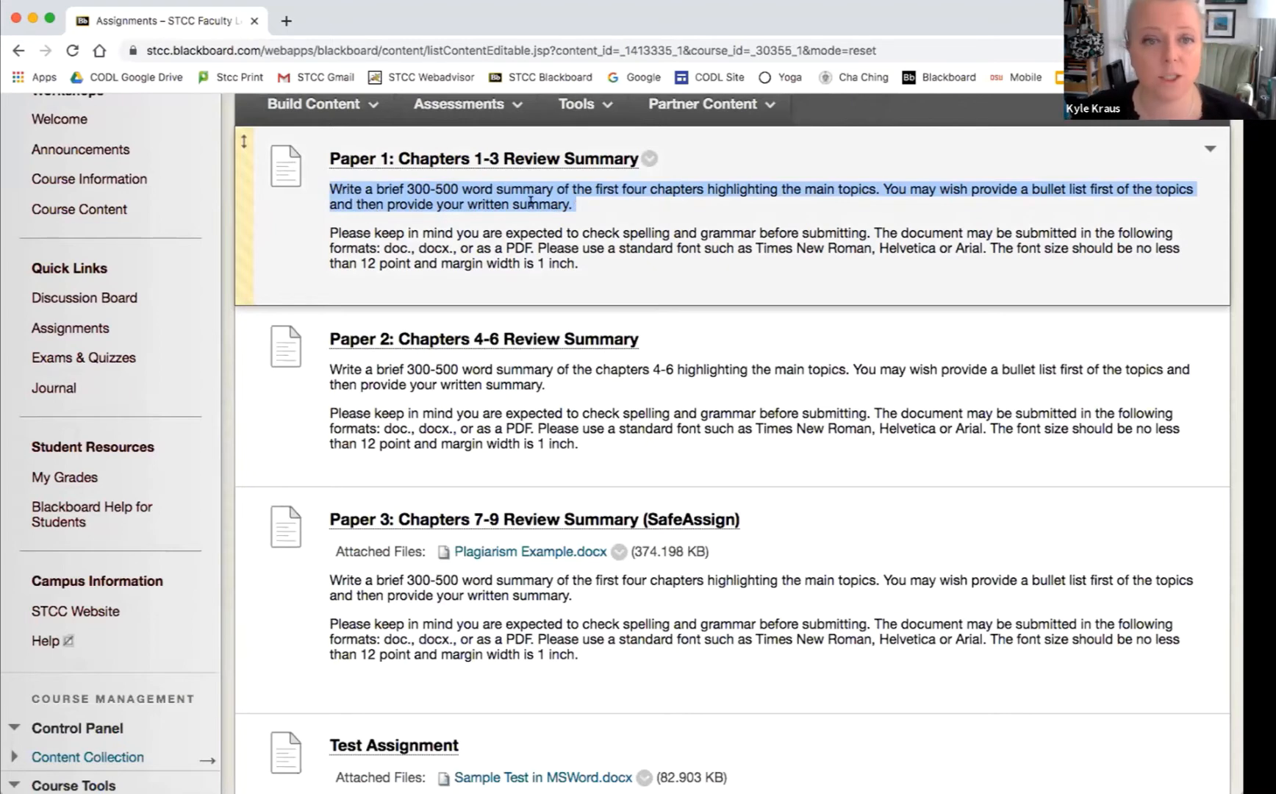
click(345, 234)
drag(329, 231, 639, 263)
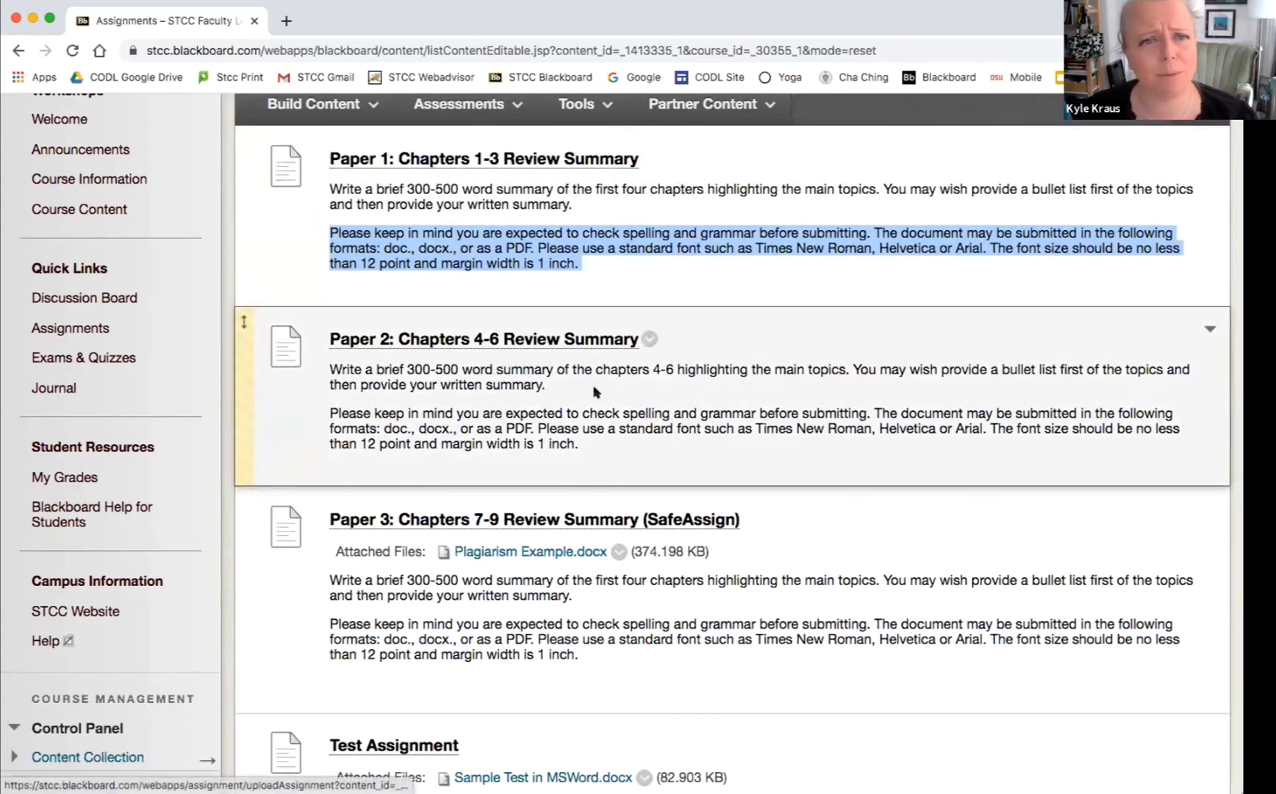
Look through the remaining items on the Assignments page, from Paper 3 down to Ex Assgn 1.
scroll(581, 397, down, 3)
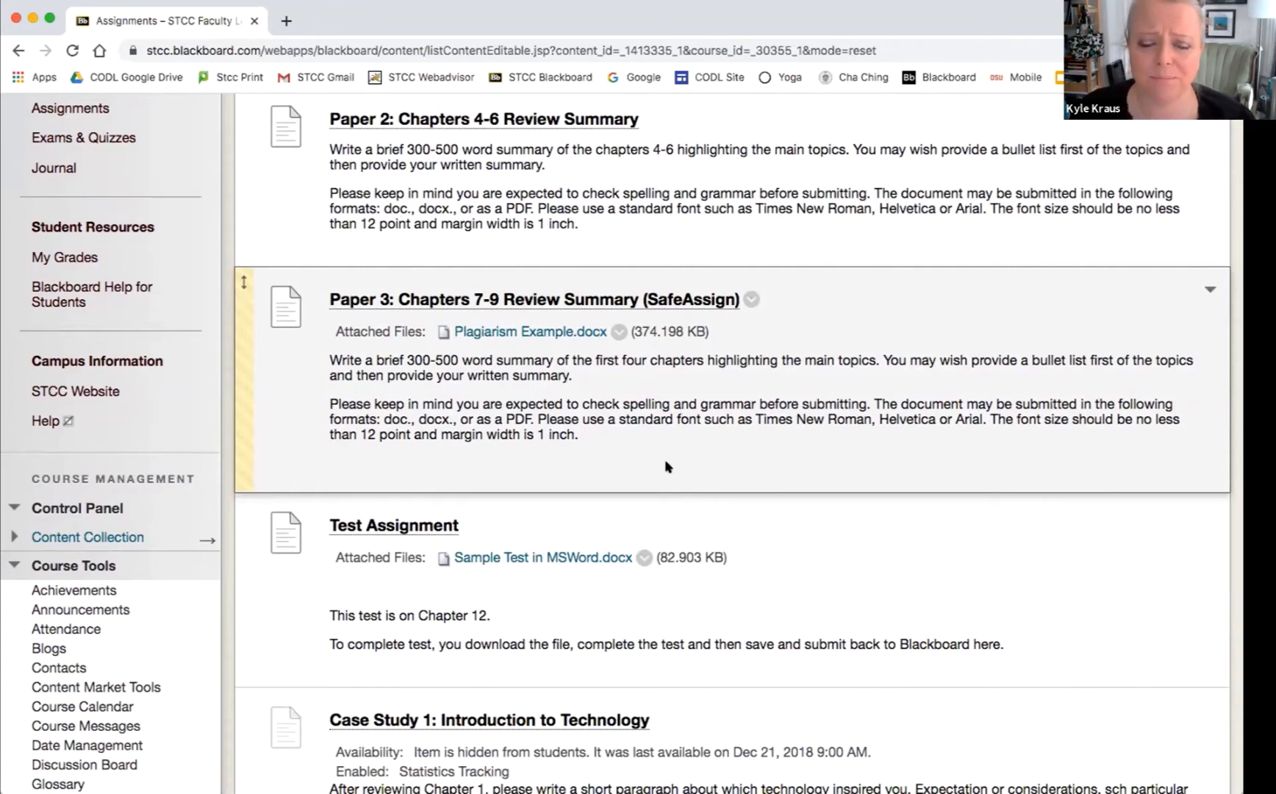
scroll(667, 465, down, 5)
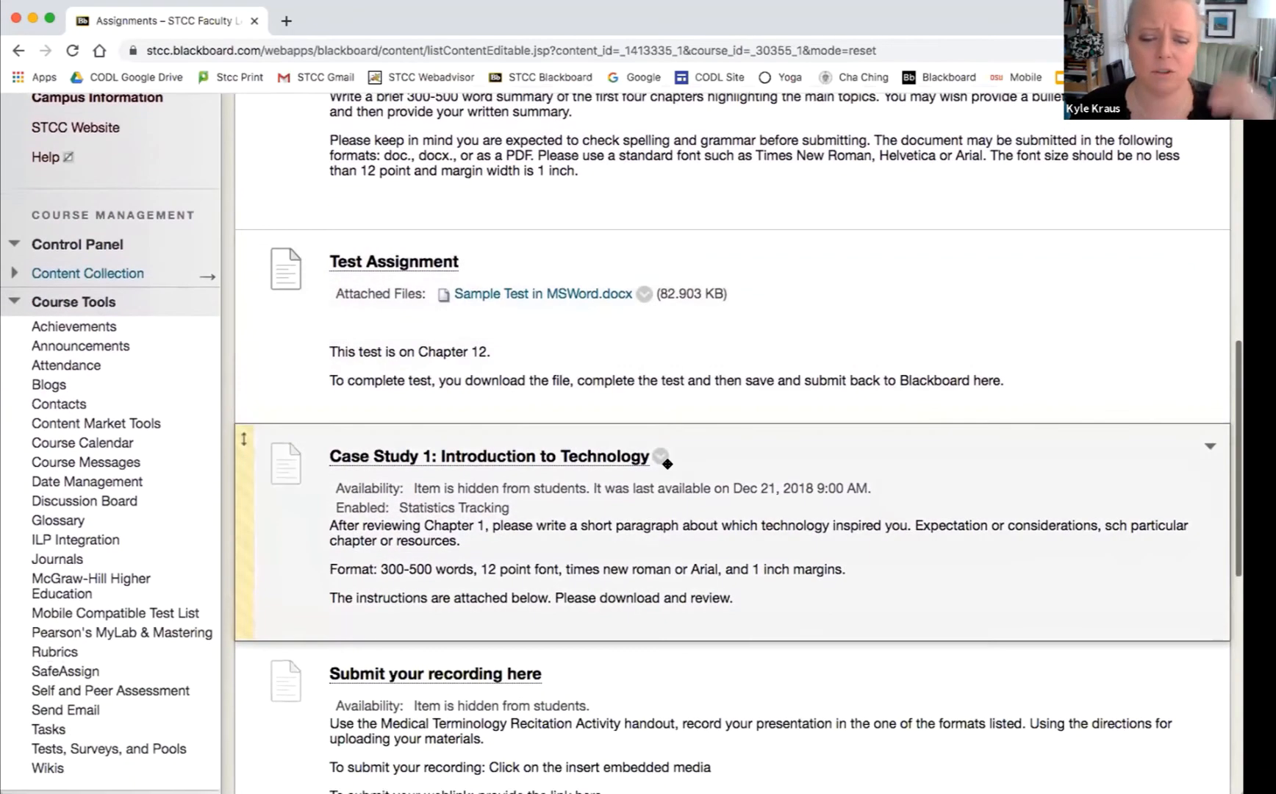
scroll(666, 463, down, 9)
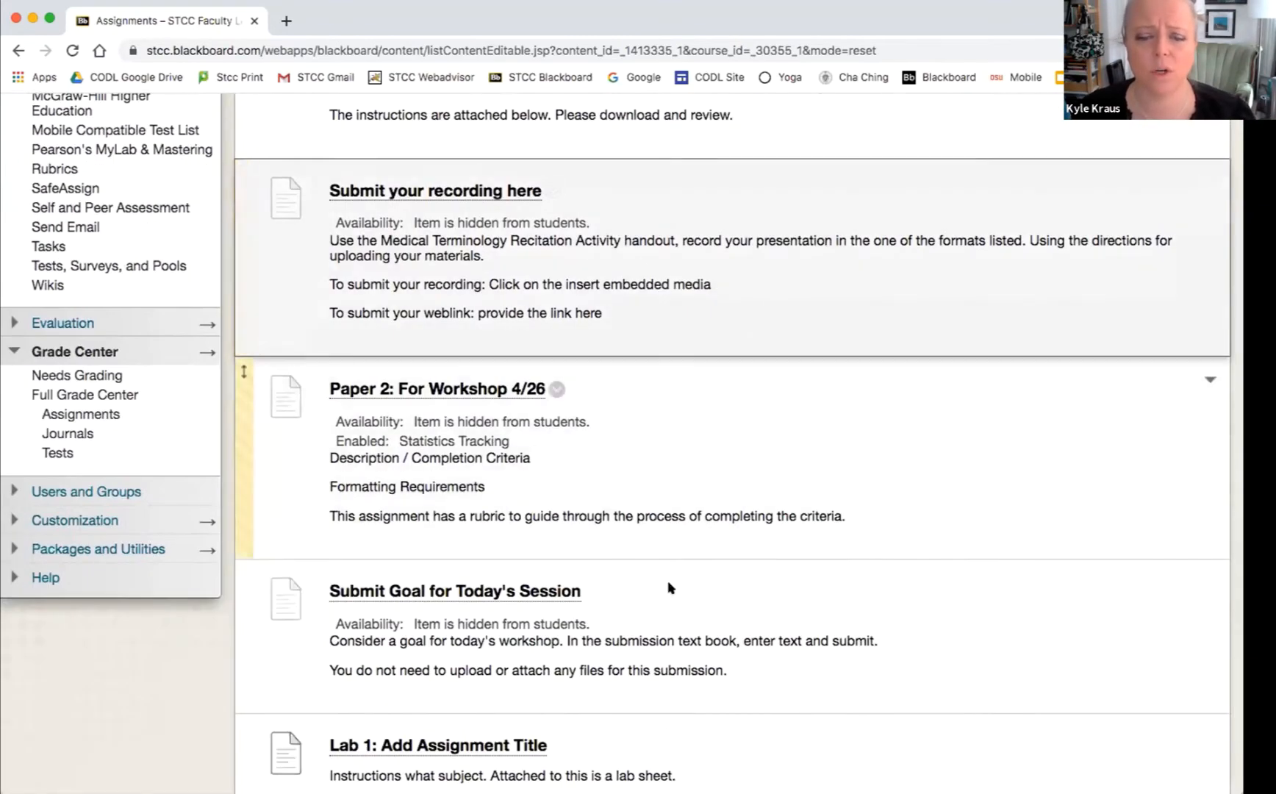
scroll(669, 588, down, 3)
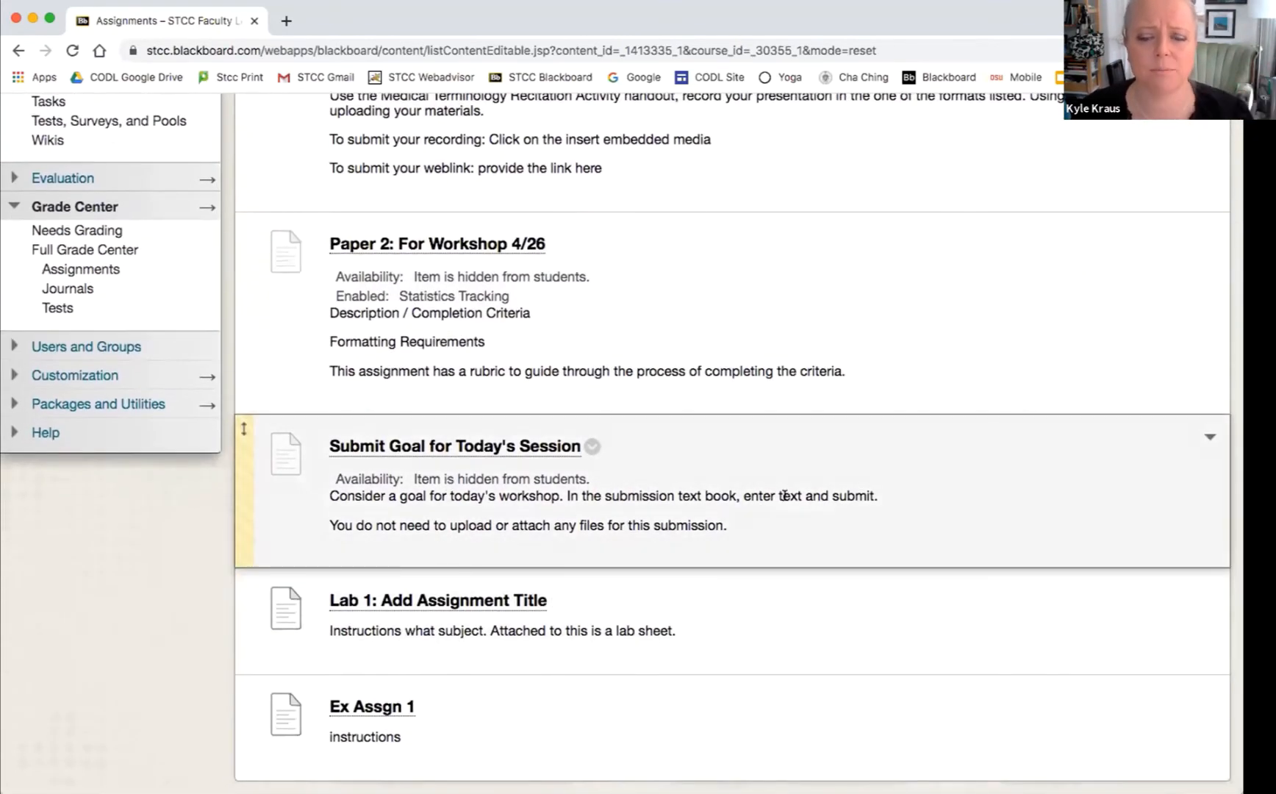
scroll(785, 495, up, 15)
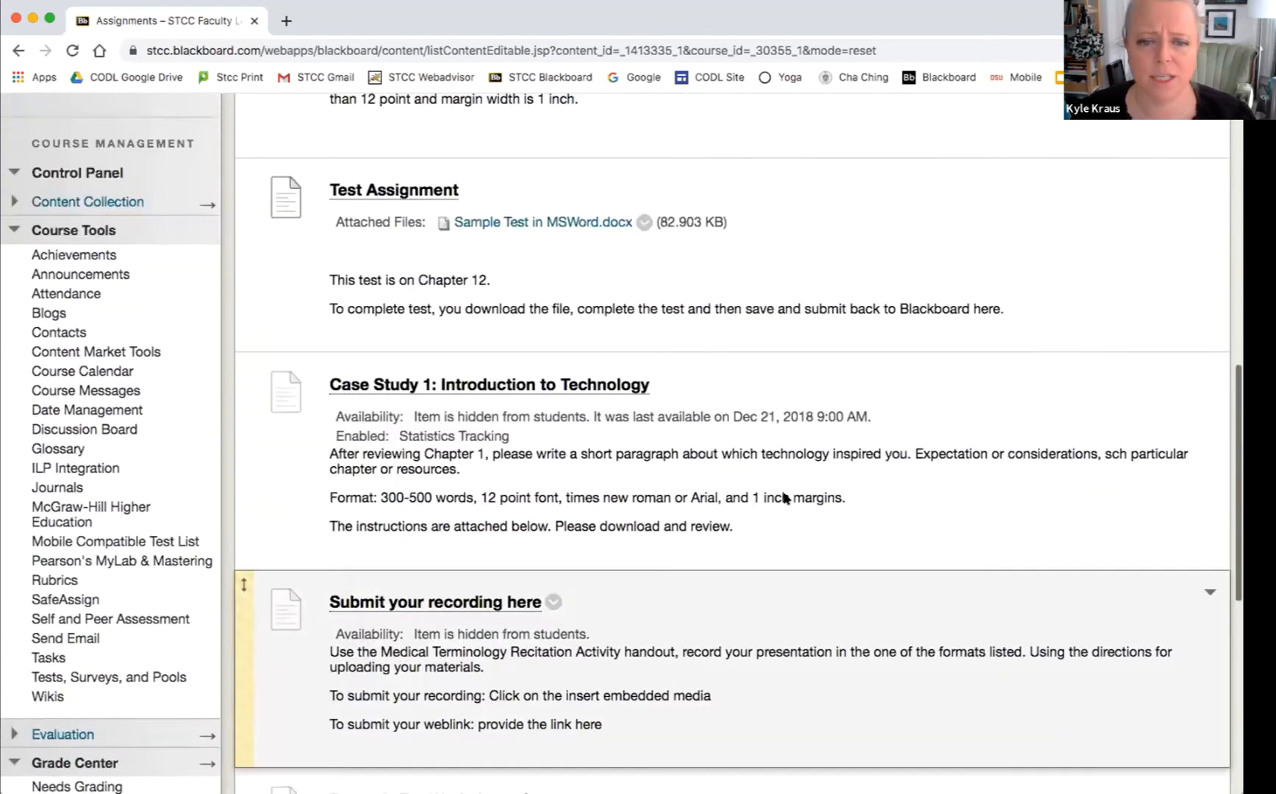
scroll(782, 492, up, 8)
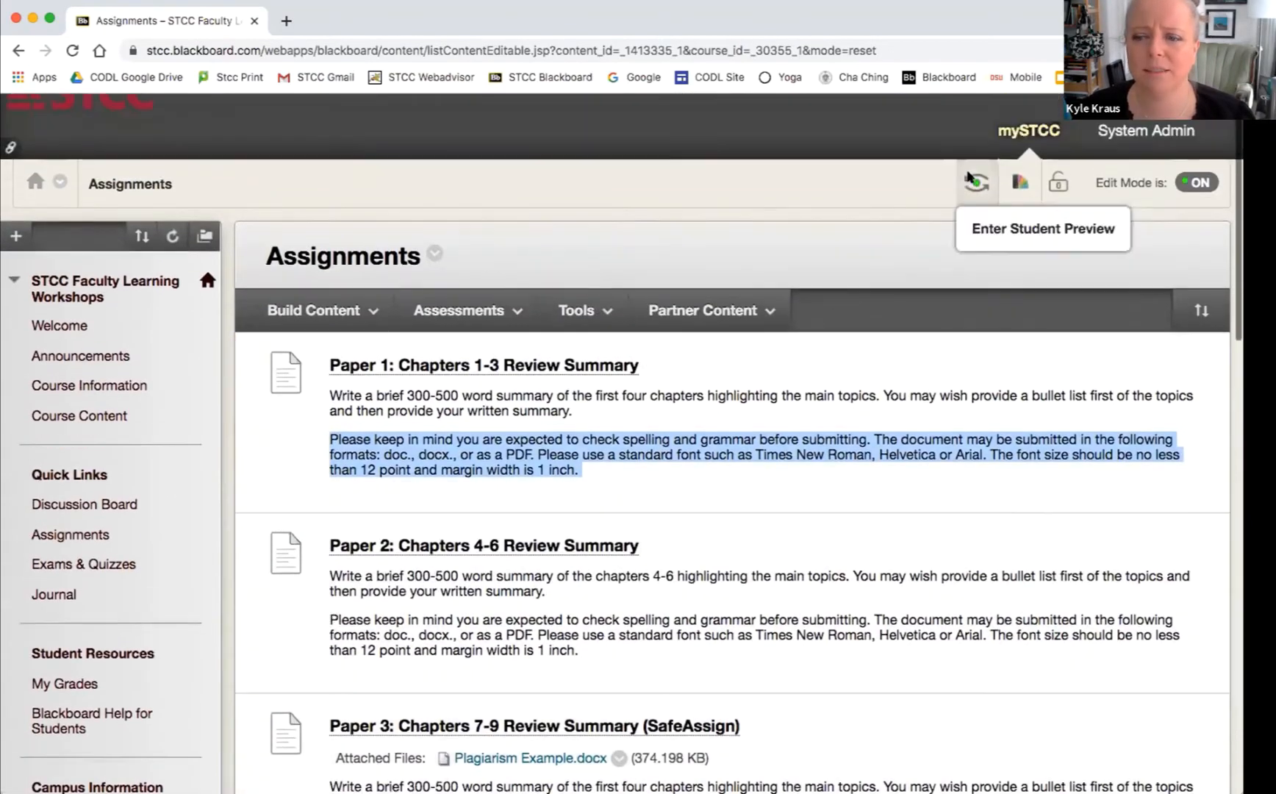
Enter student preview and open the assignment "Paper 1: Chapters 1-3 Review Summary" at its assignment information.
click(976, 177)
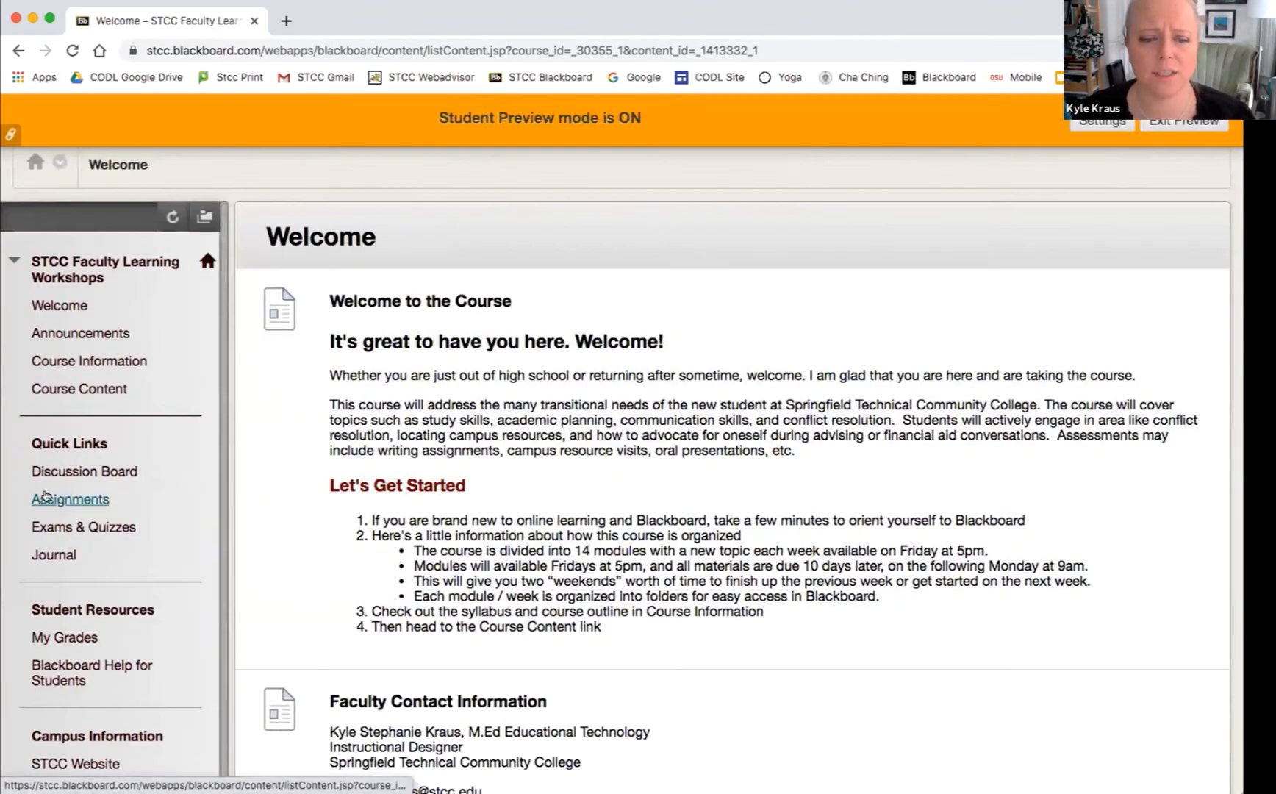
click(70, 499)
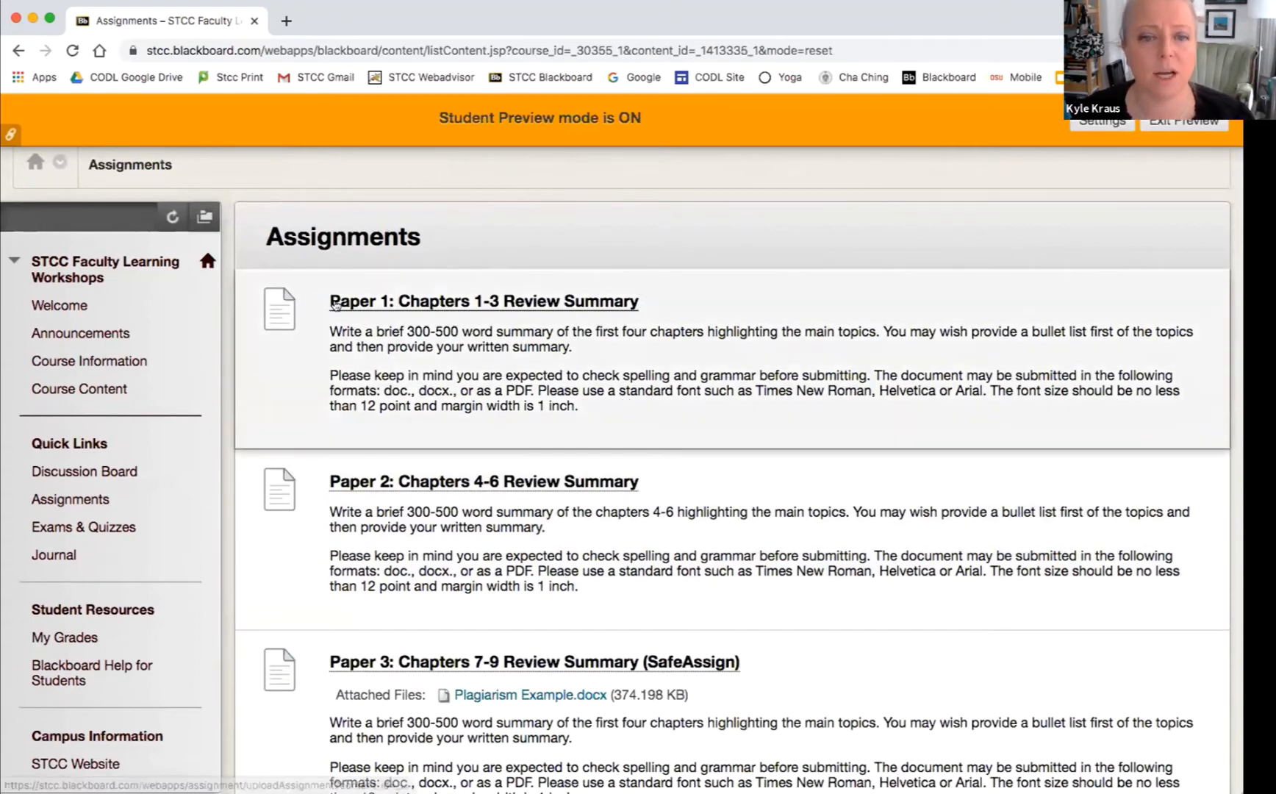
click(444, 303)
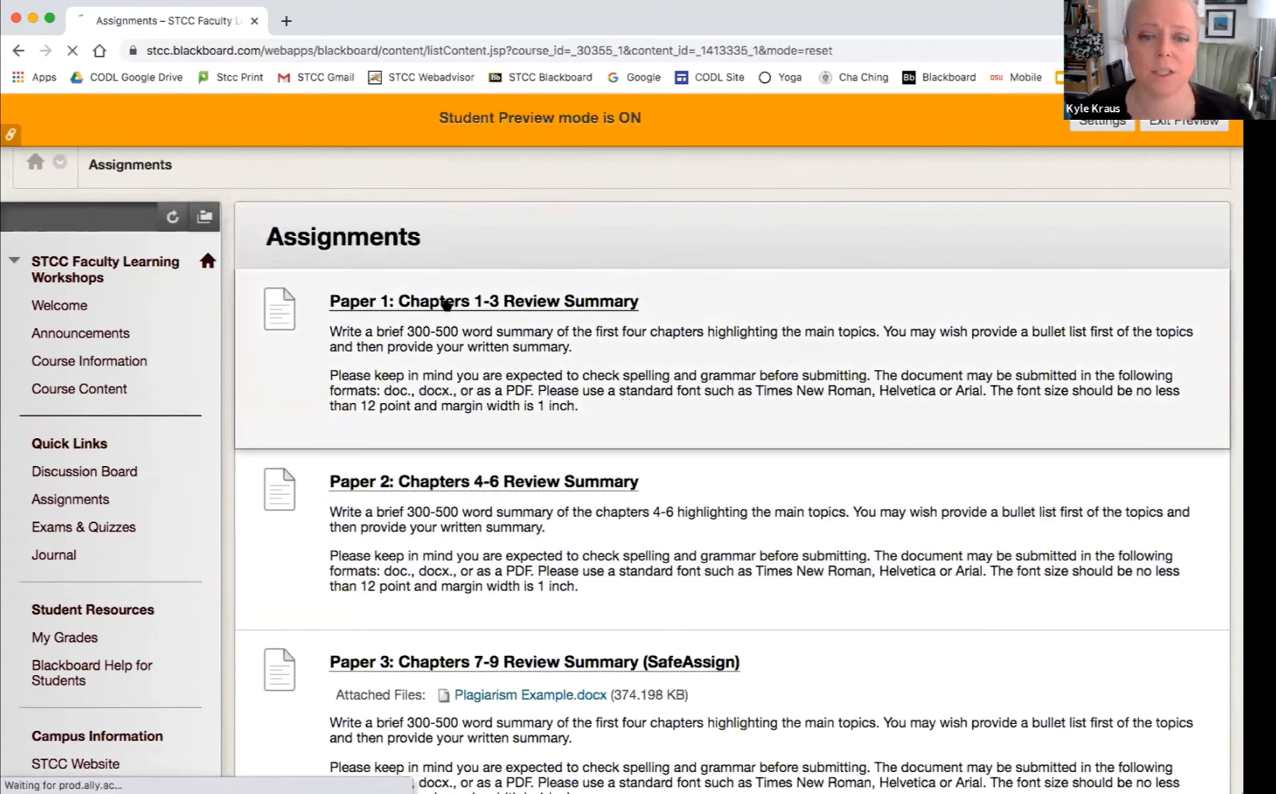
scroll(262, 334, down, 3)
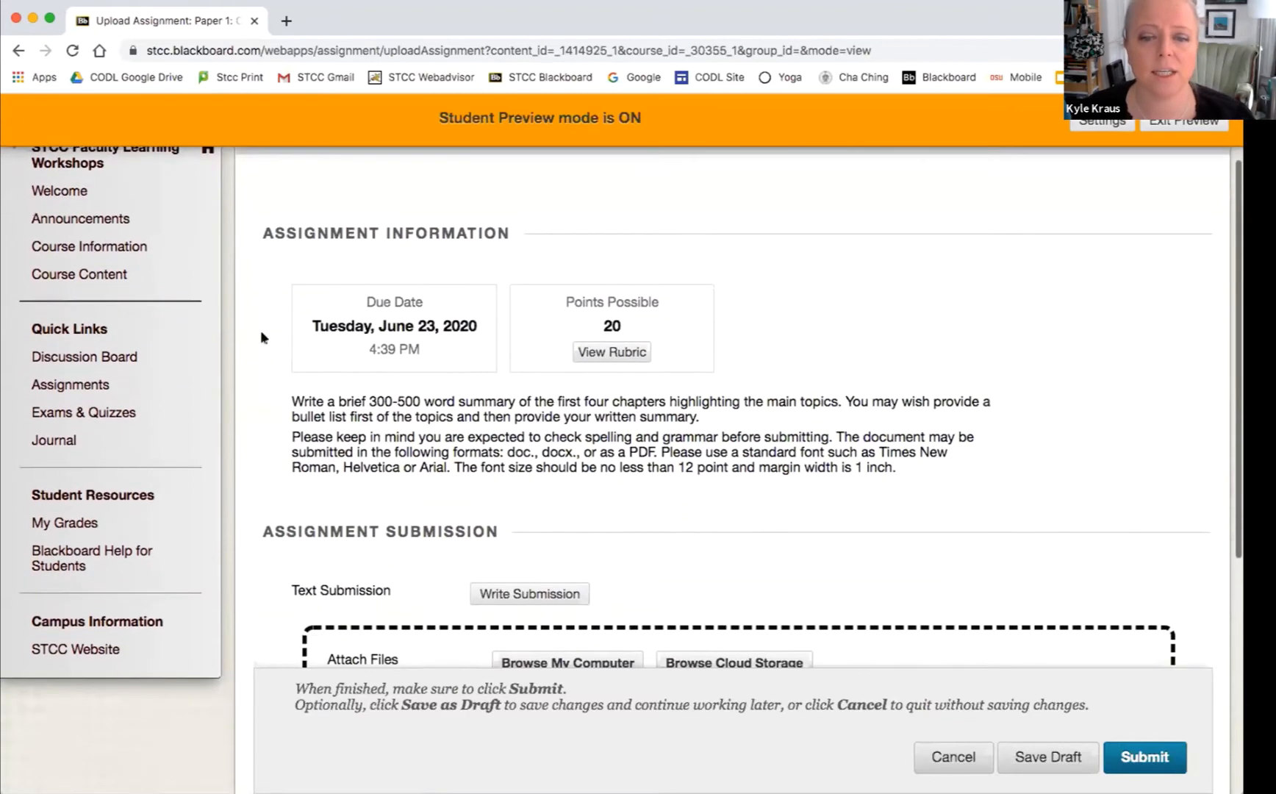
View Paper 1's rubric and highlight the sentence in its instructions about the accepted doc, docx and PDF formats.
click(622, 353)
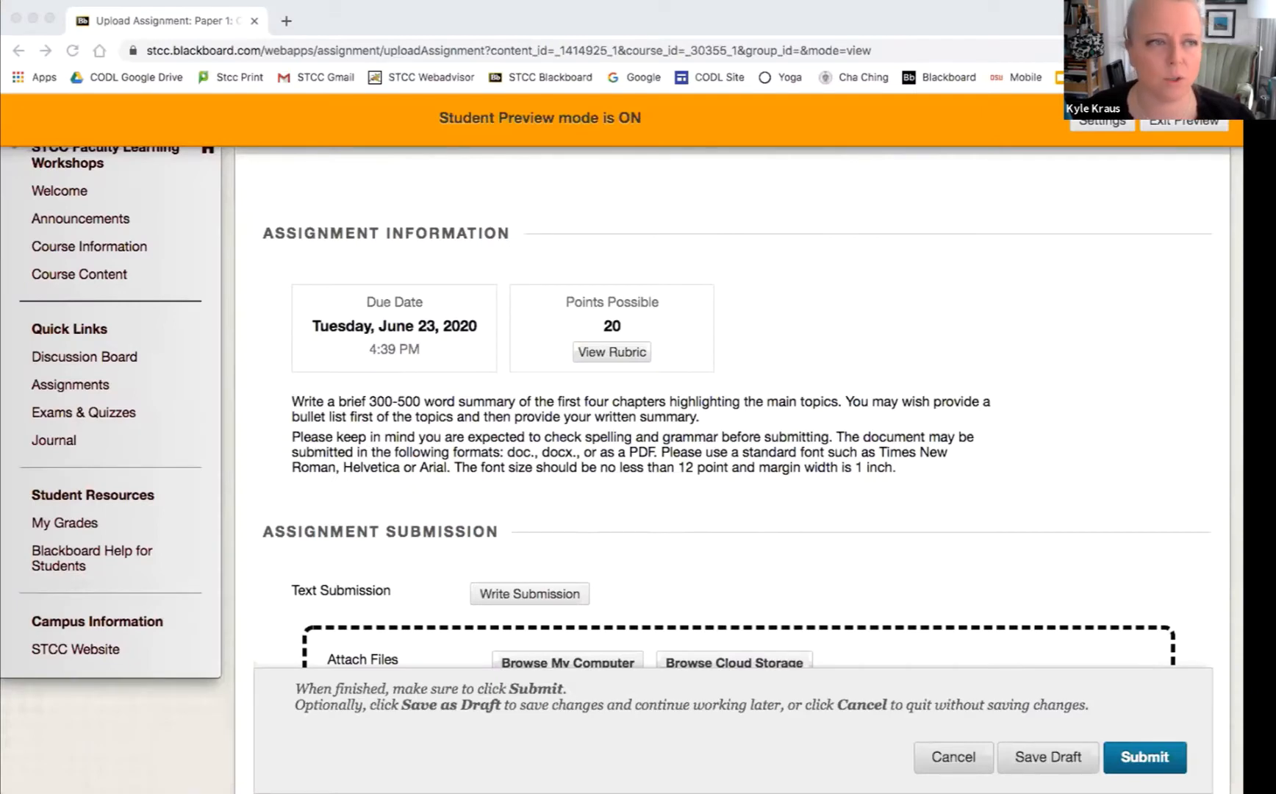
scroll(546, 444, down, 3)
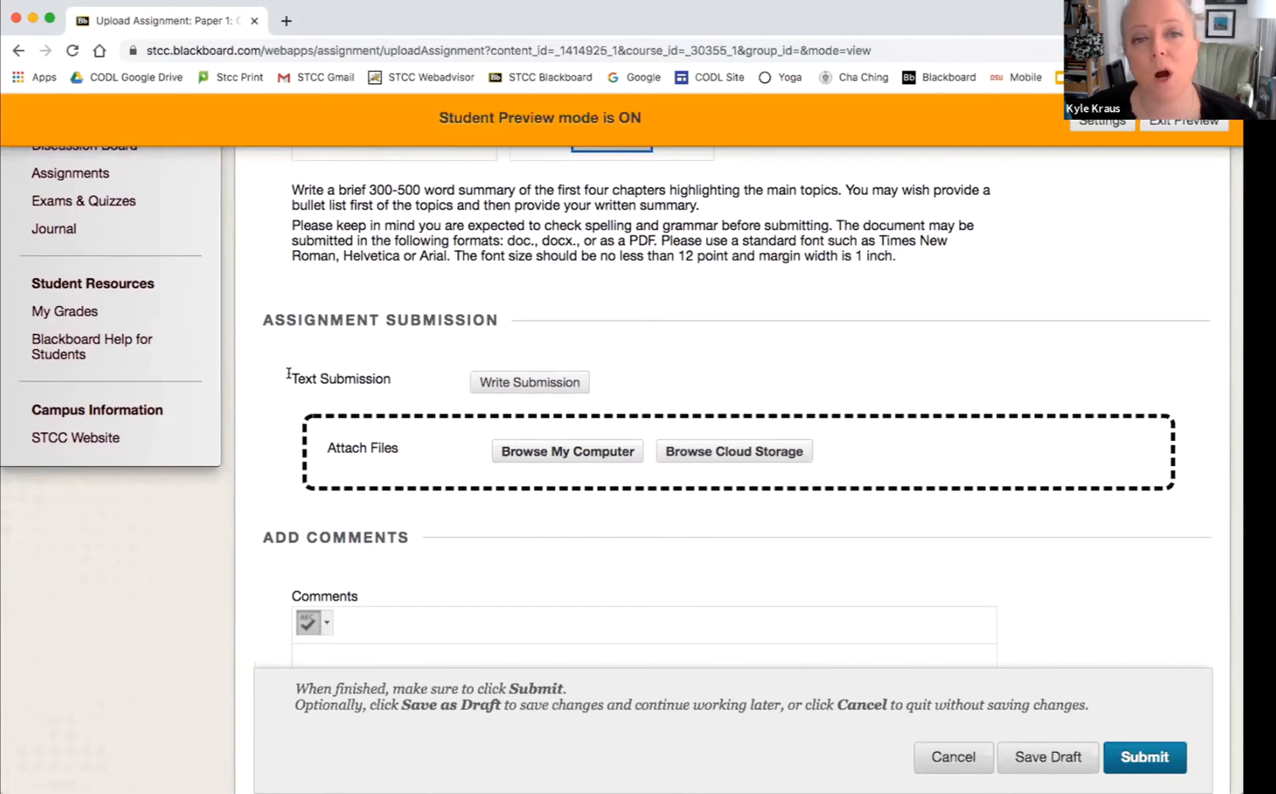
scroll(554, 215, up, 1)
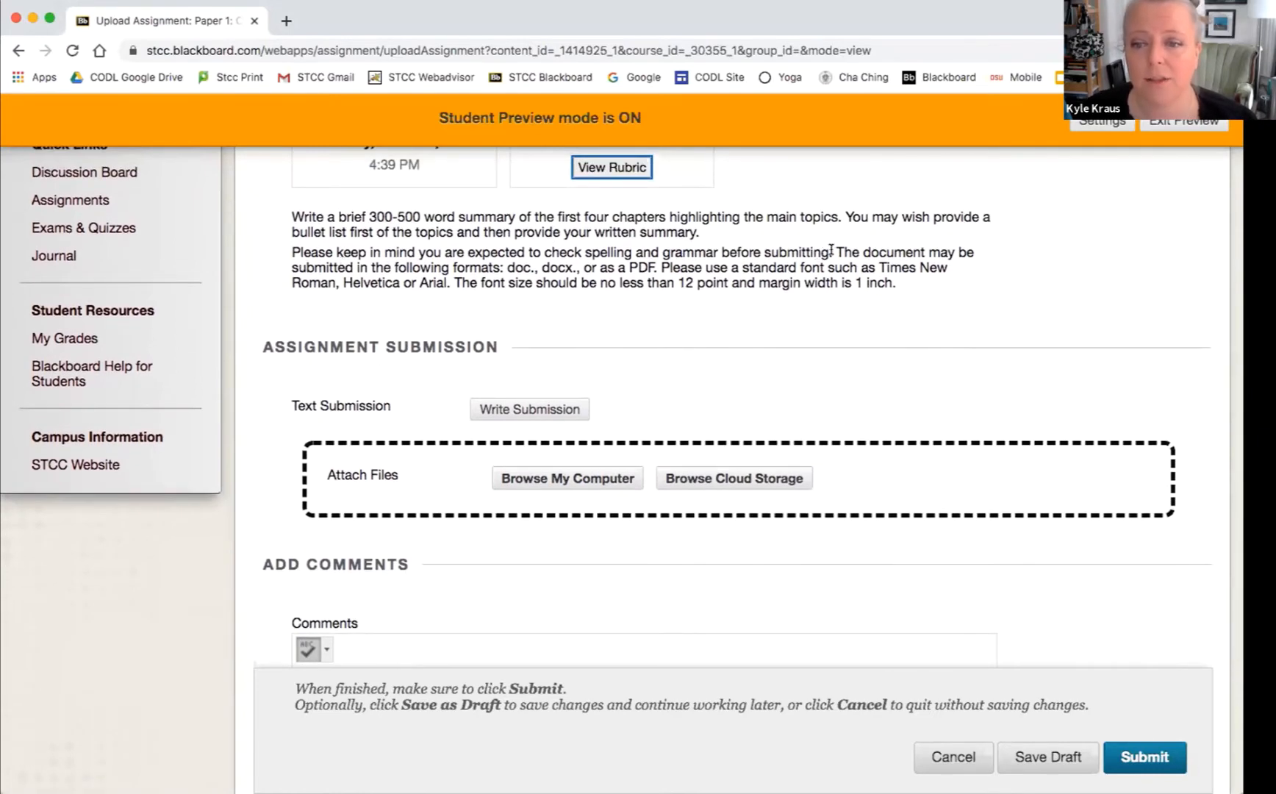
drag(835, 252, 658, 269)
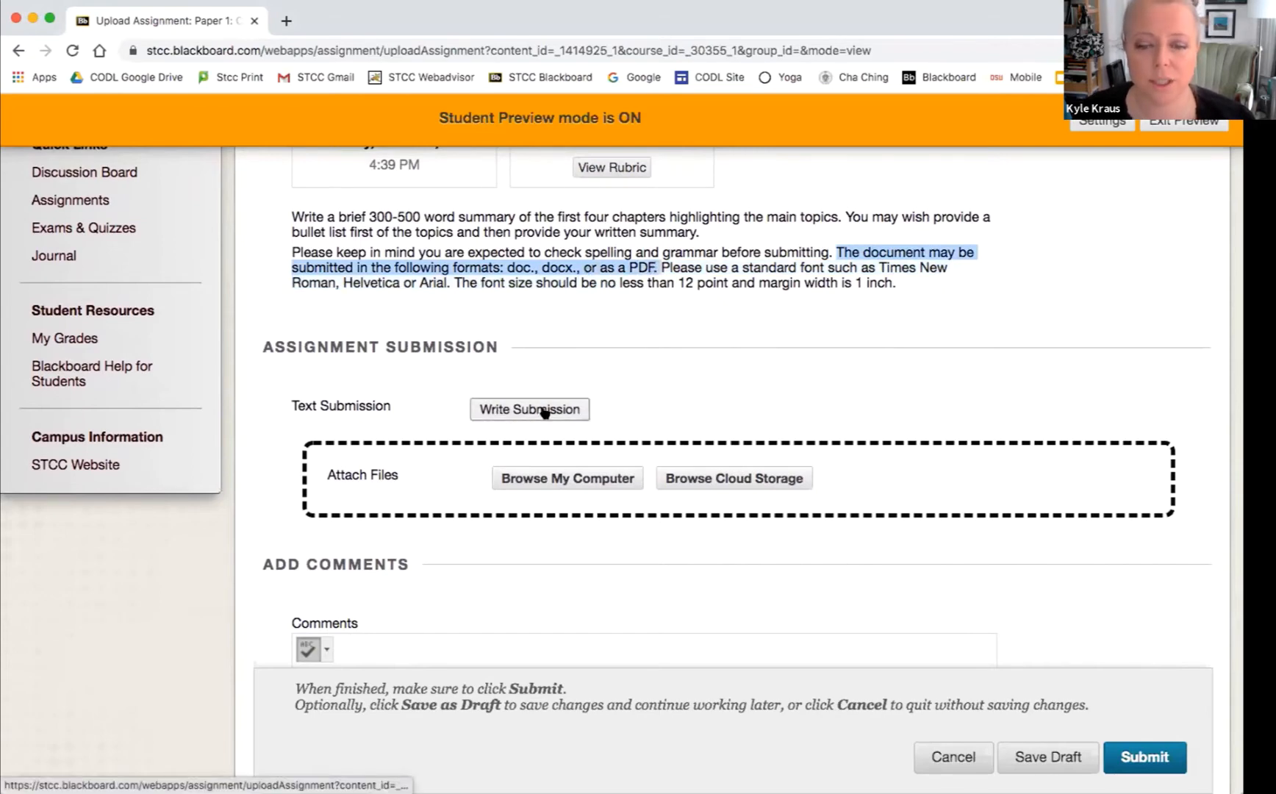
Open Paper 1's text submission editor, inspect it along with the file attachment options, and leave without submitting.
click(528, 410)
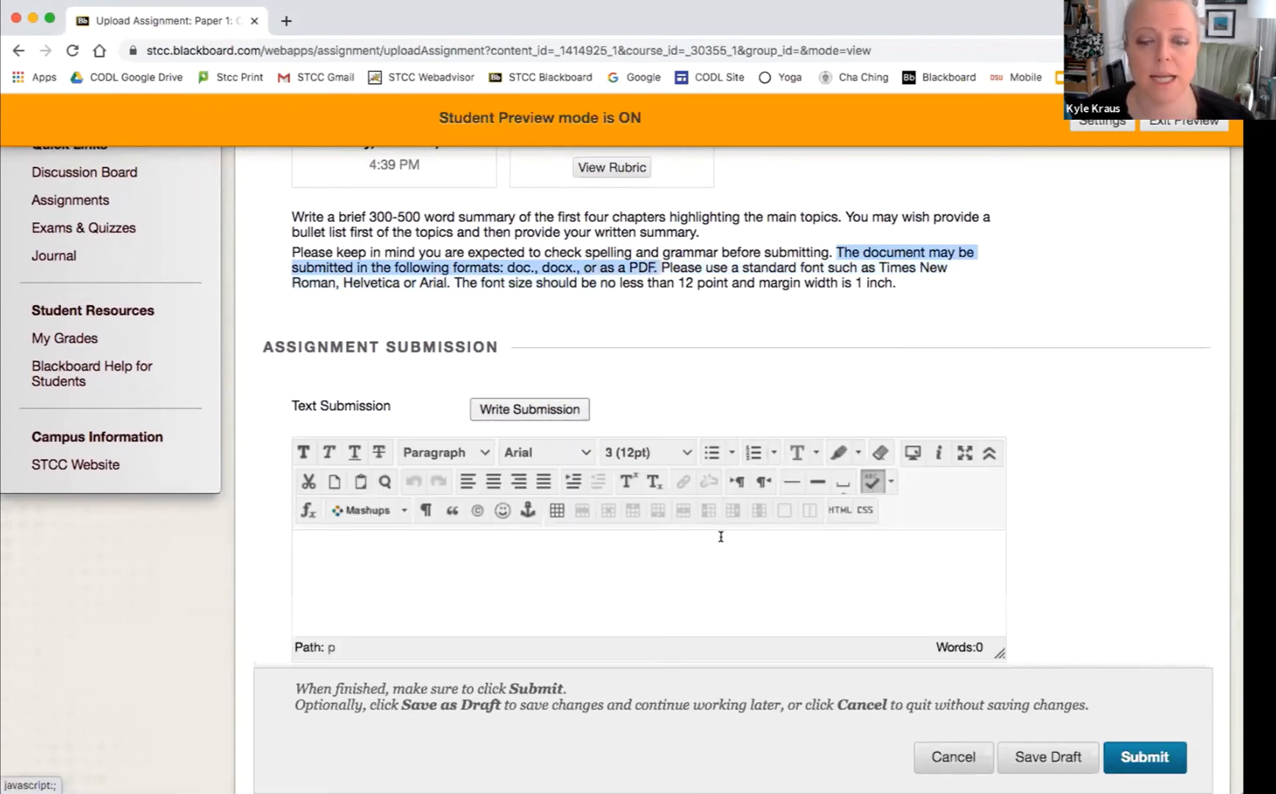
click(434, 551)
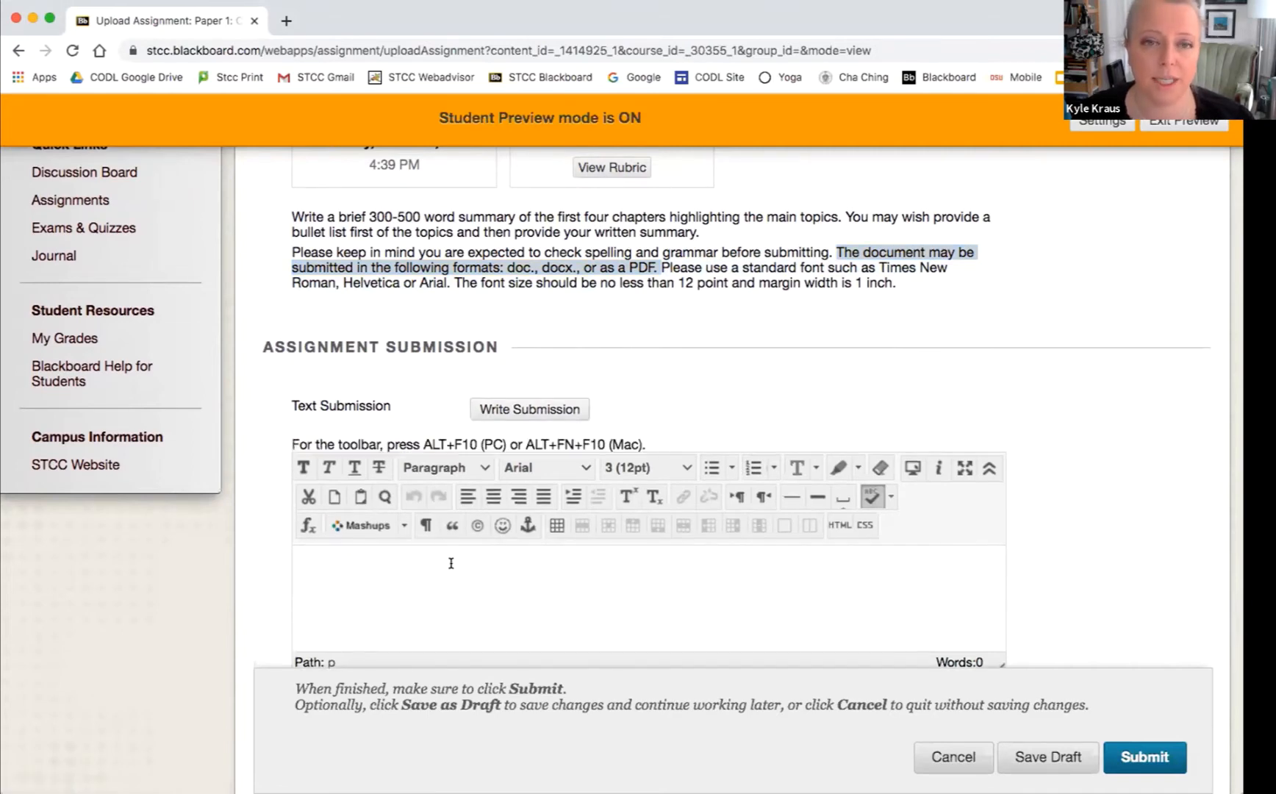
scroll(624, 479, down, 5)
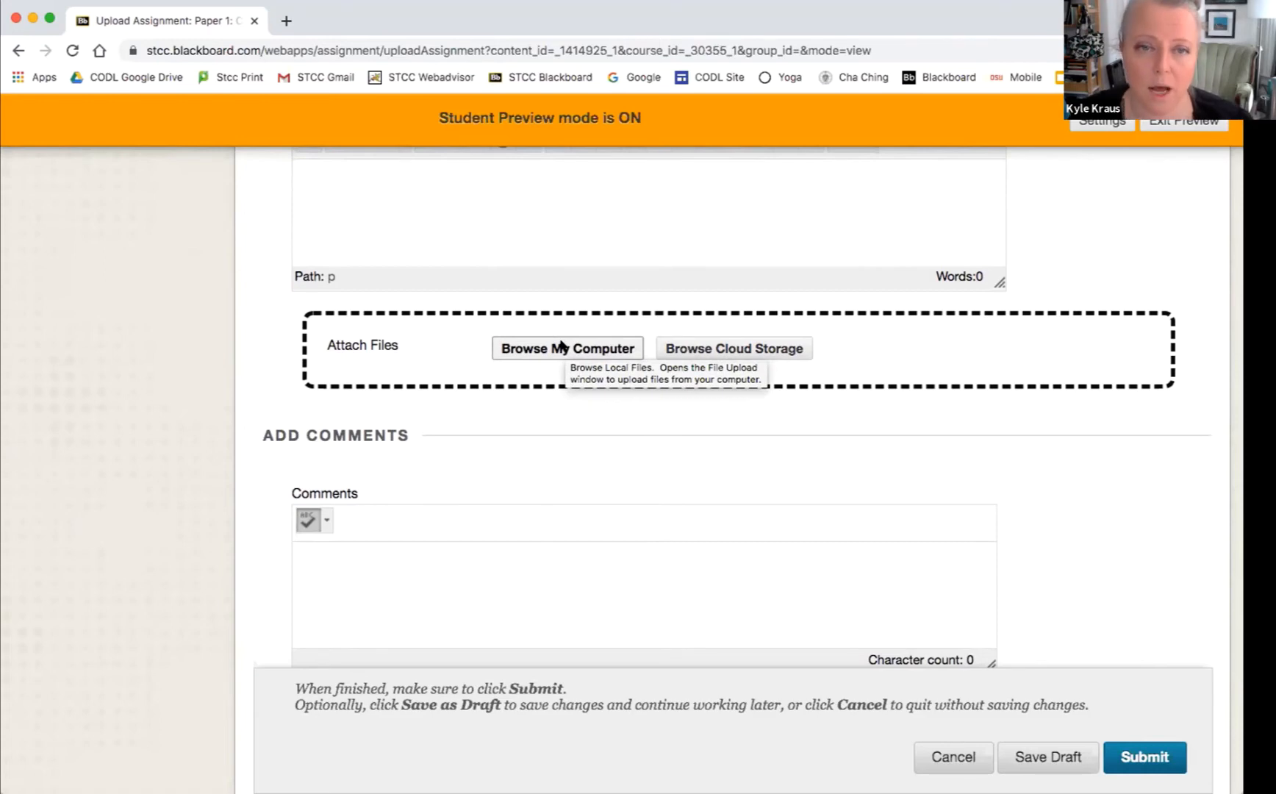
scroll(563, 347, up, 5)
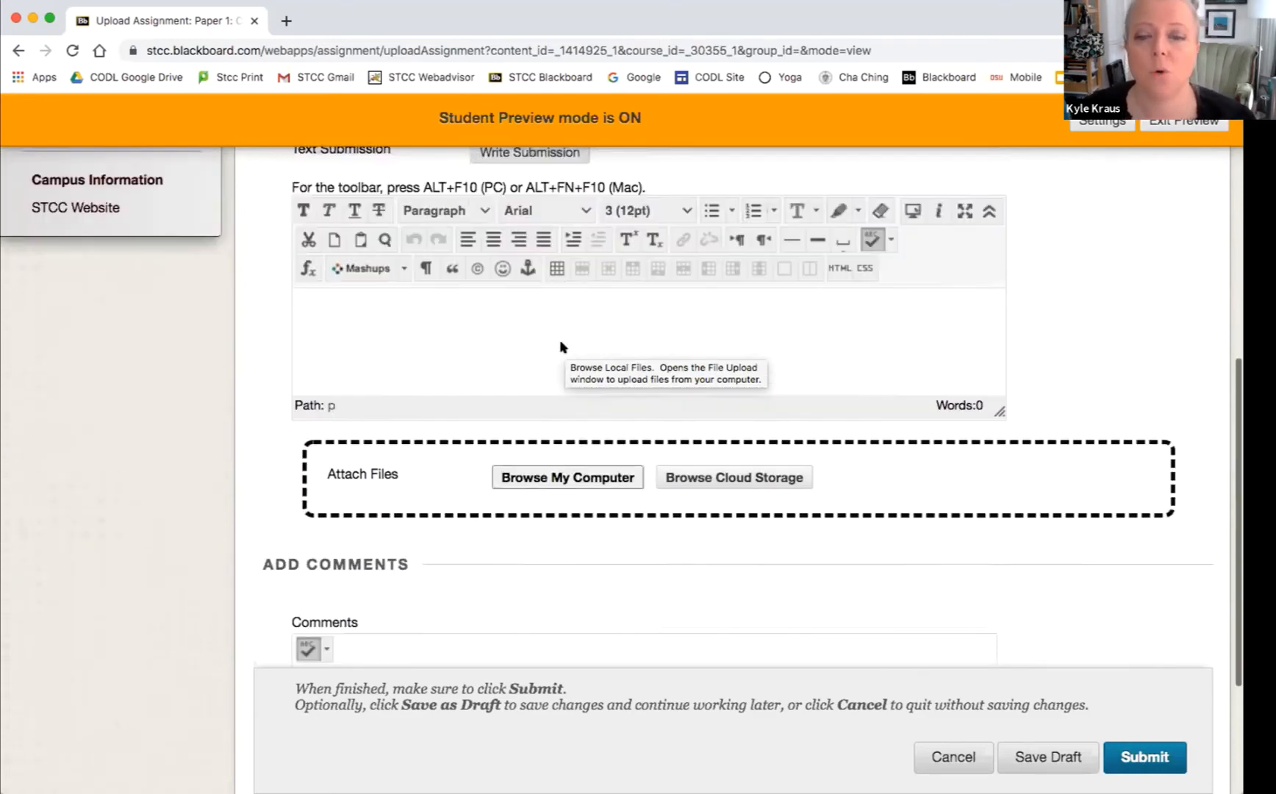
drag(293, 244, 390, 241)
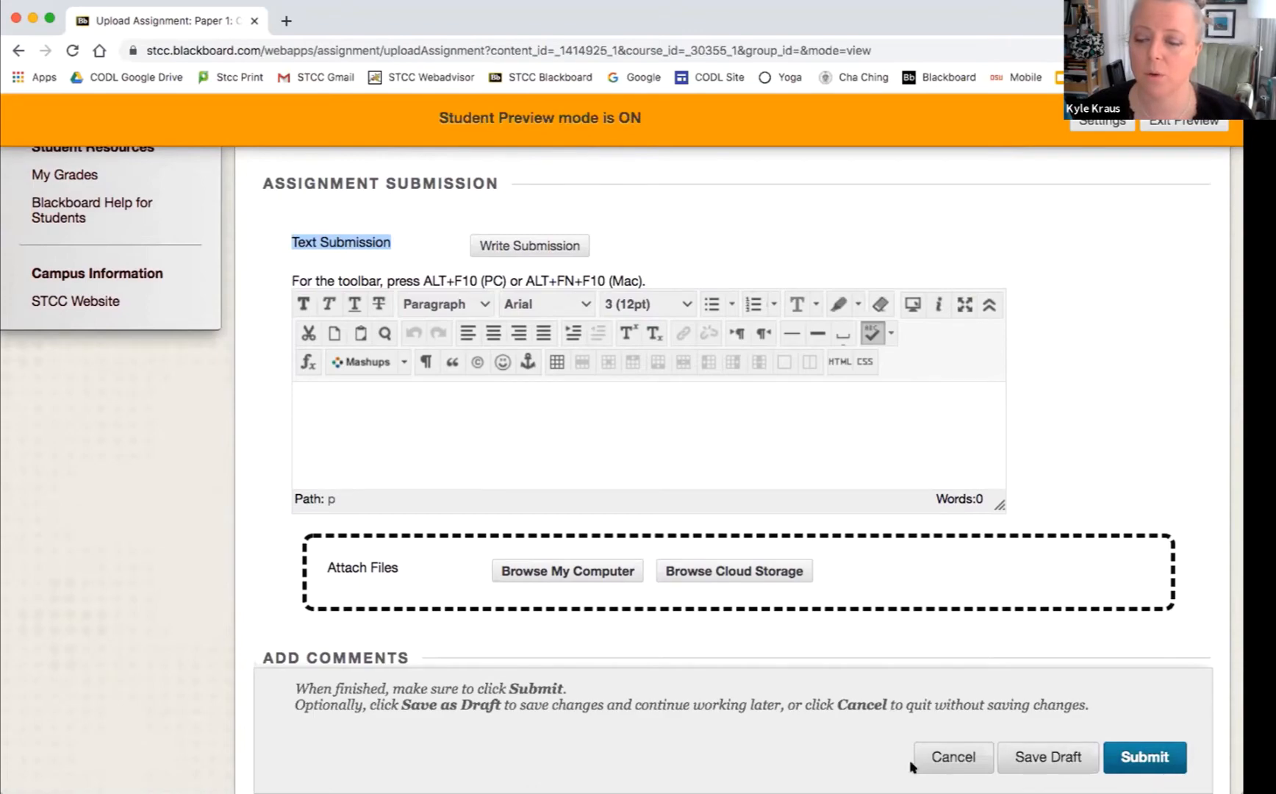
click(948, 757)
Open "Paper 3: Chapters 7-9 Review Summary (SafeAssign)" and review the annotated submission, grade, SafeAssign match and feedback.
scroll(578, 537, down, 3)
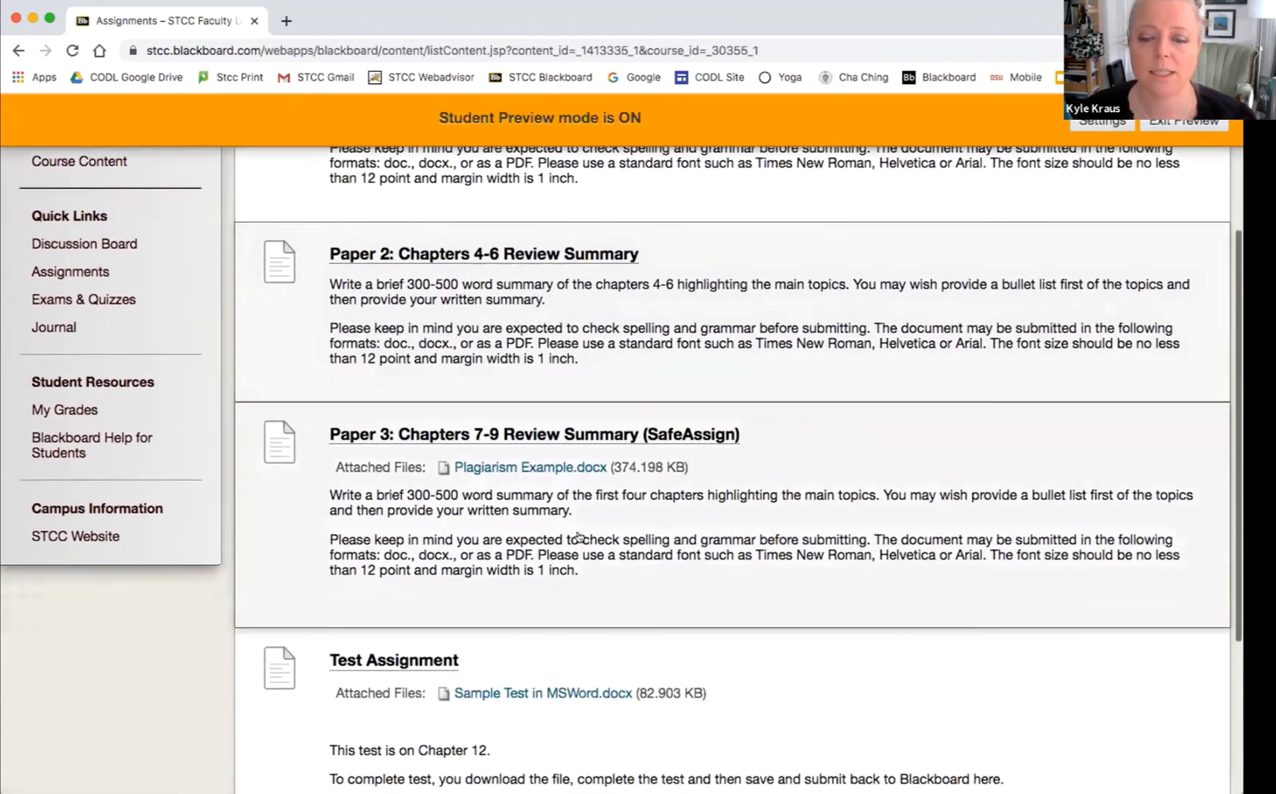
click(549, 430)
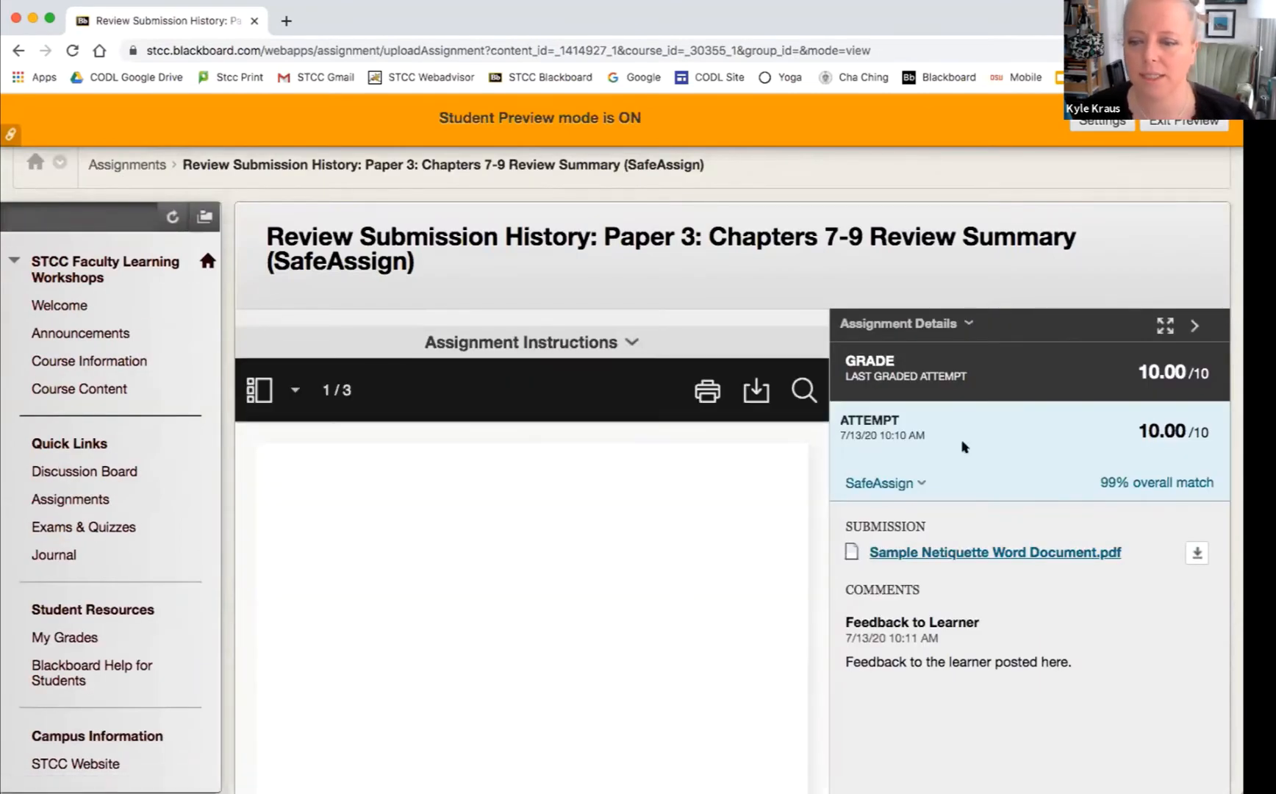
scroll(817, 566, down, 2)
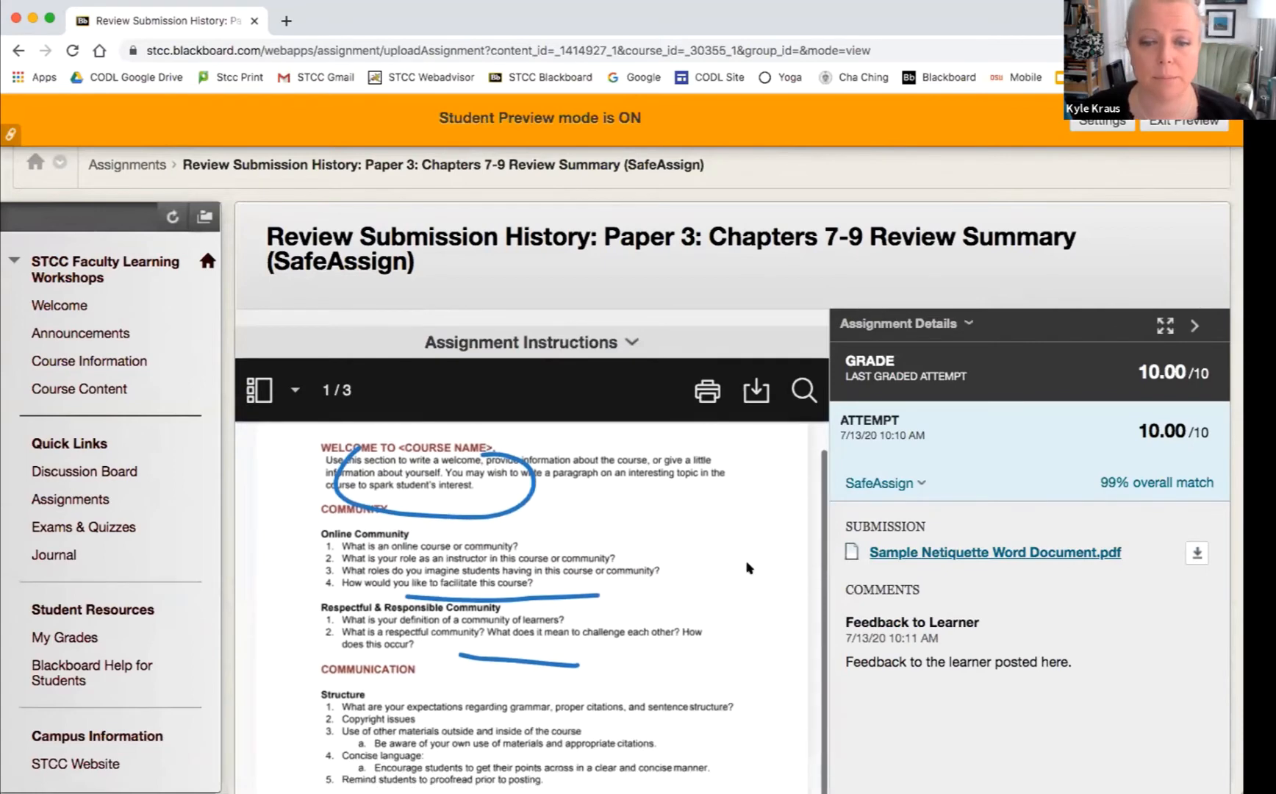
scroll(809, 477, up, 2)
scroll(757, 317, down, 3)
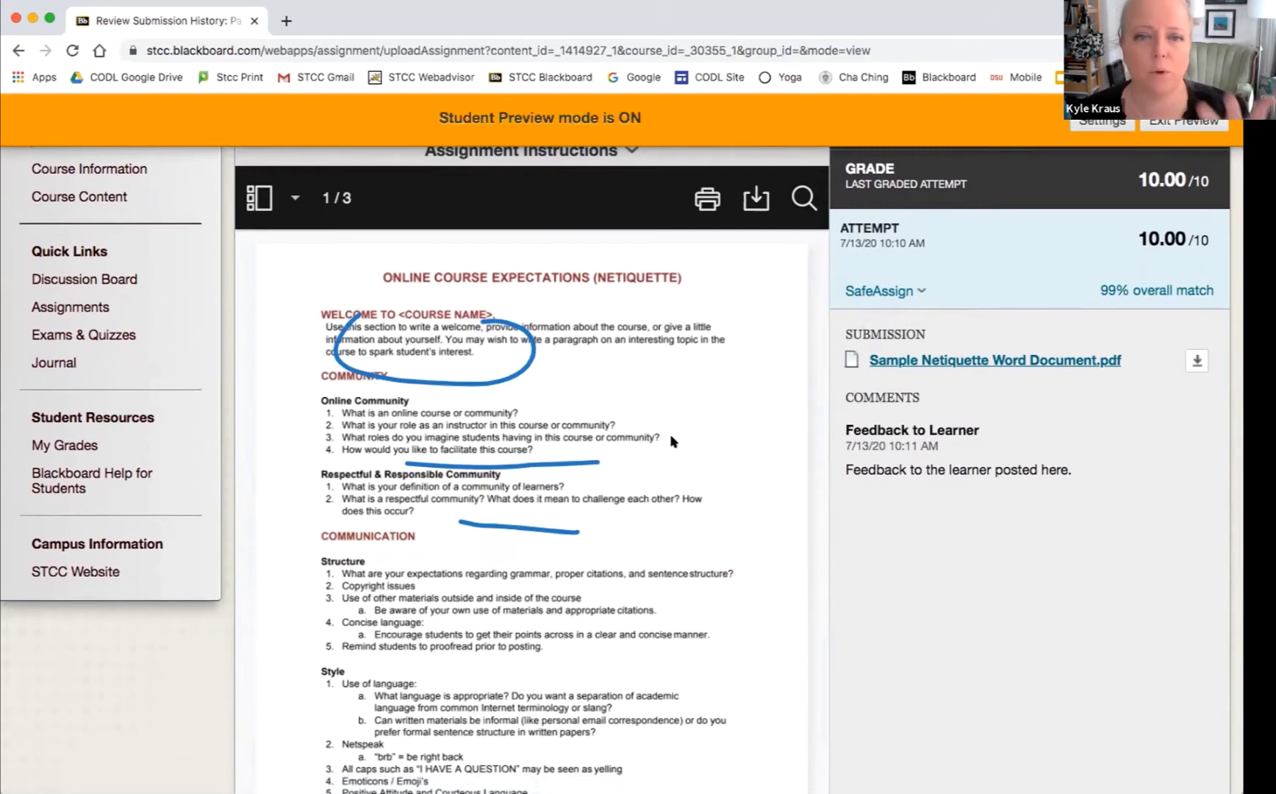
scroll(867, 430, up, 3)
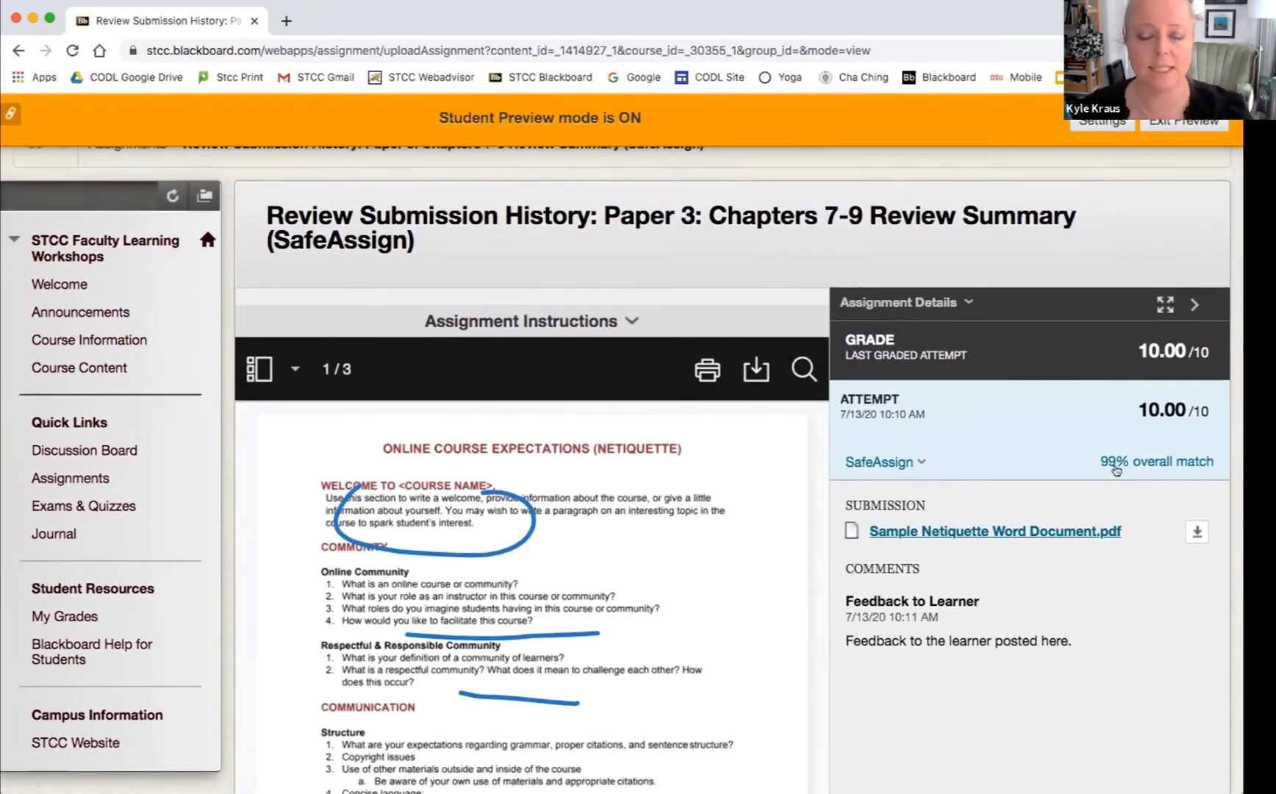
scroll(639, 443, up, 1)
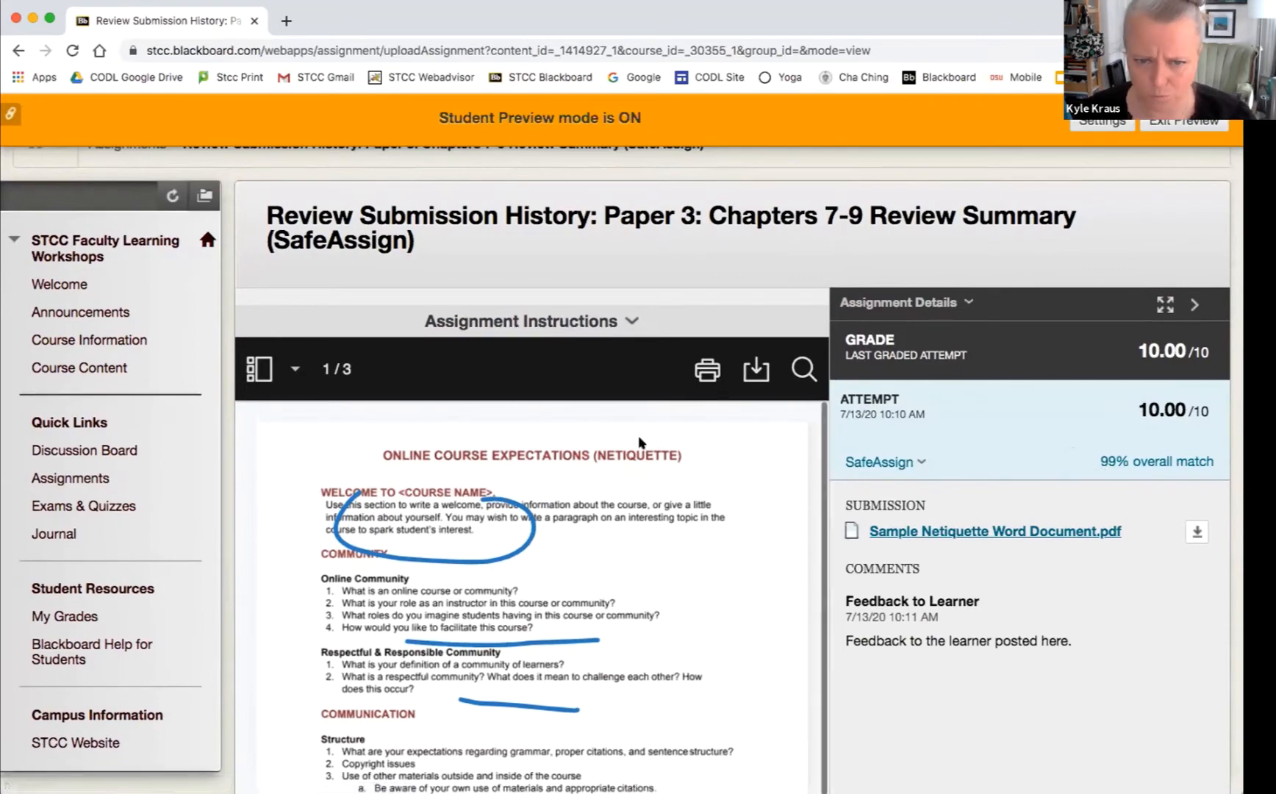
Return to the Assignments page and look through the student's view of the list down to Ex Assgn 1.
click(71, 478)
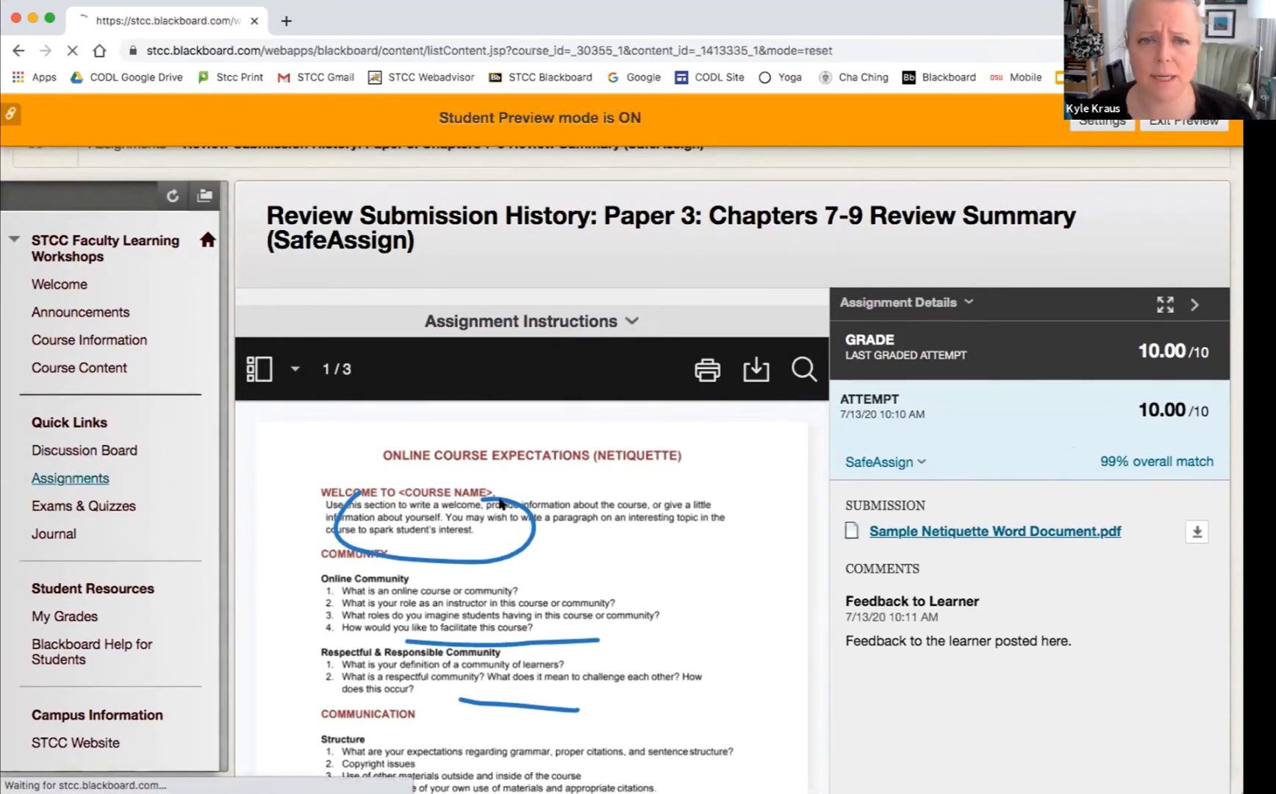
scroll(499, 555, down, 7)
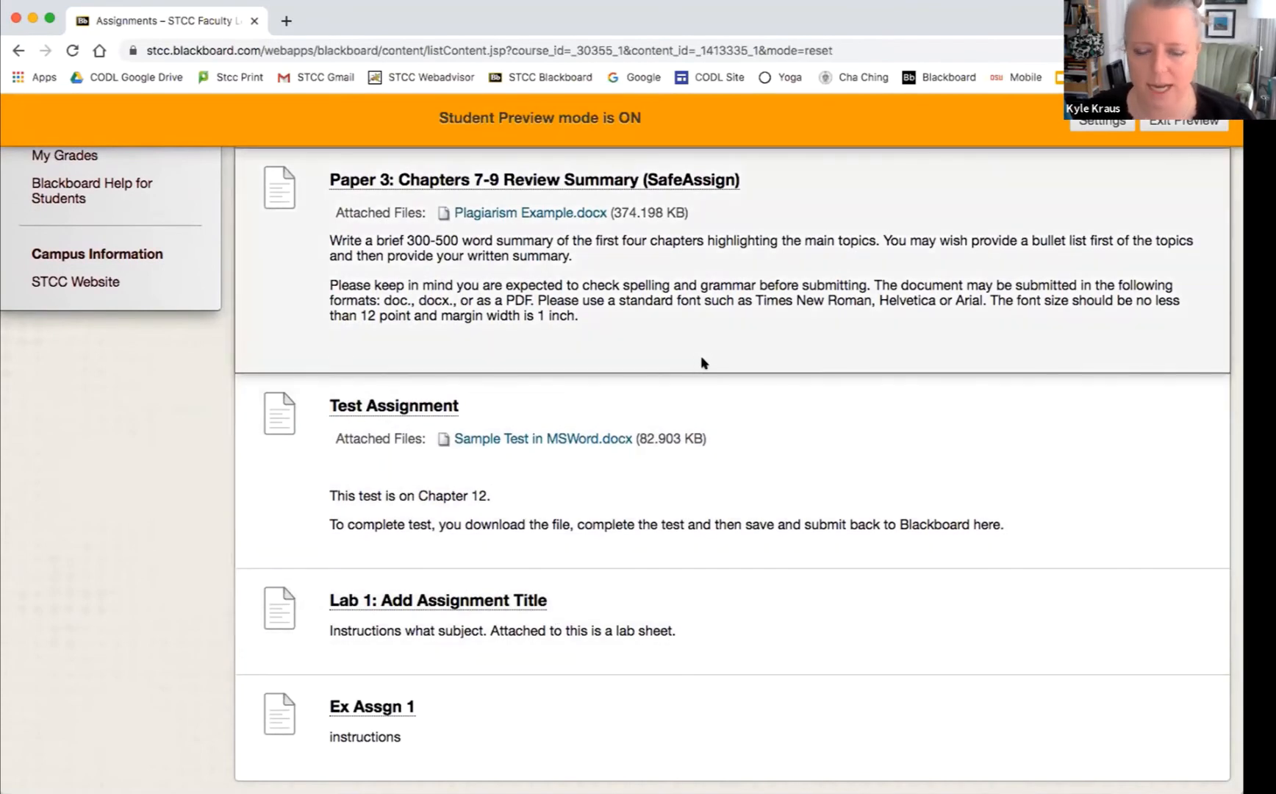
scroll(706, 361, up, 5)
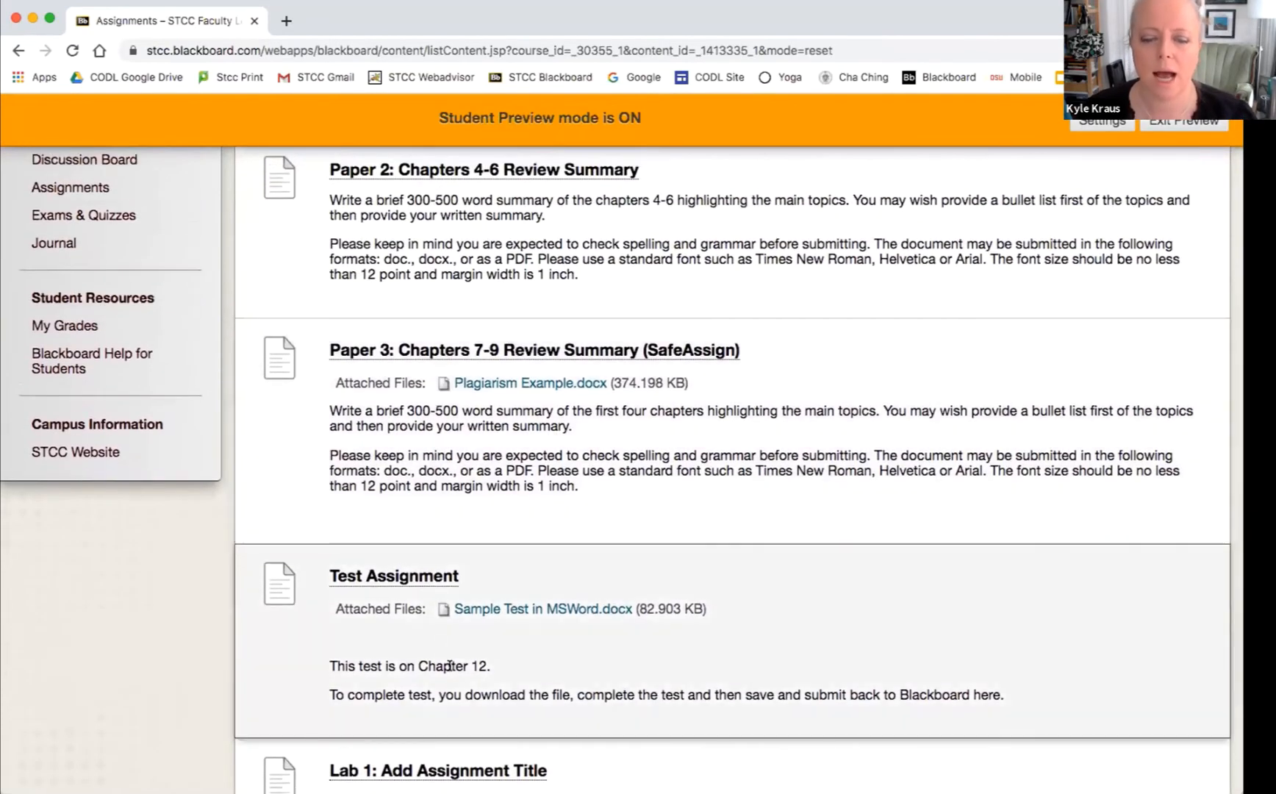
scroll(449, 666, down, 3)
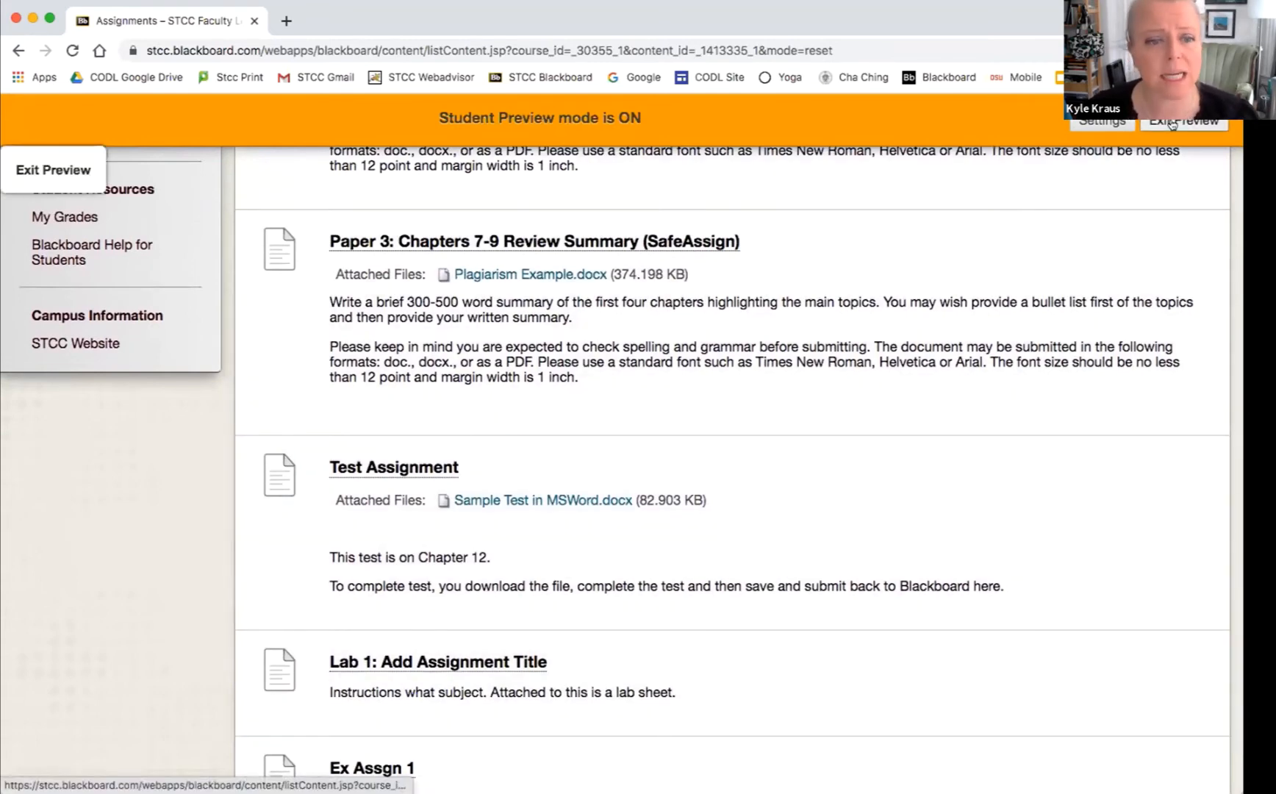
Exit the student preview and open the course's Assignments page in the instructor view.
scroll(831, 388, up, 4)
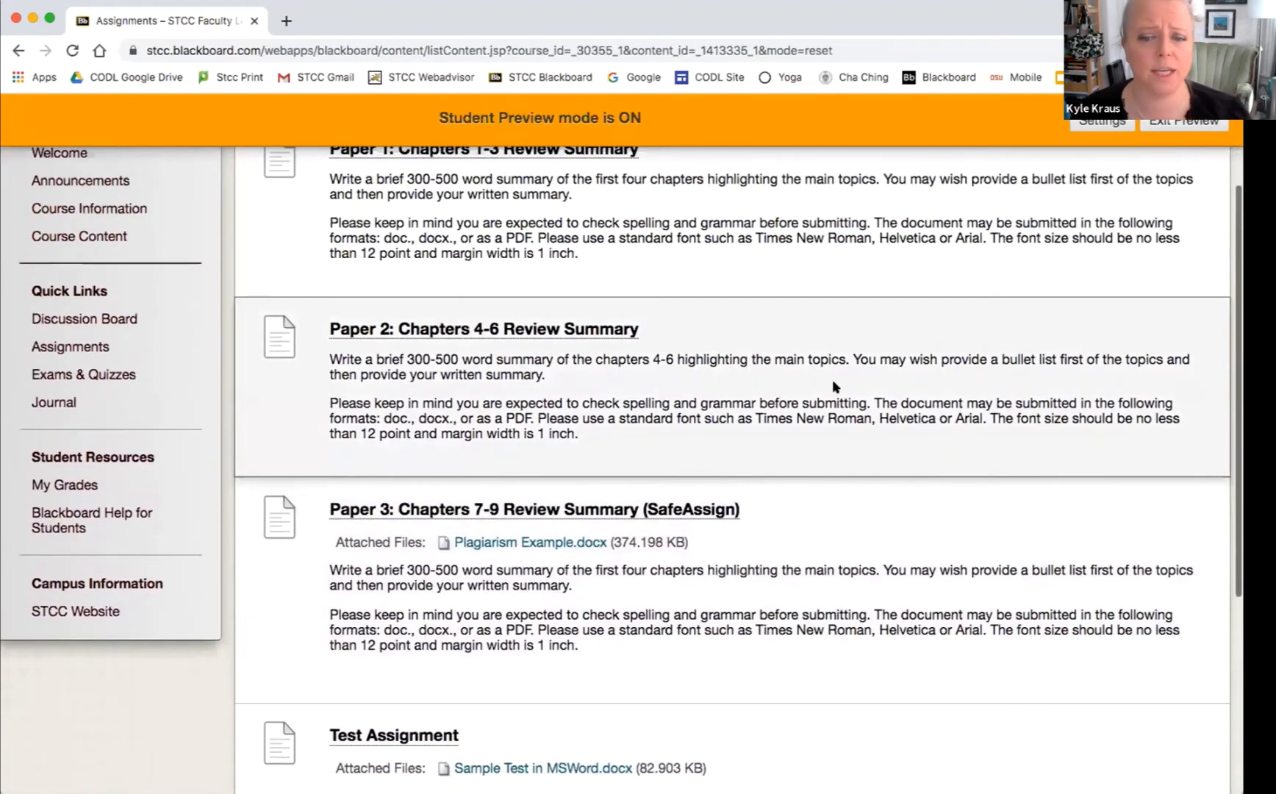
scroll(835, 386, up, 1)
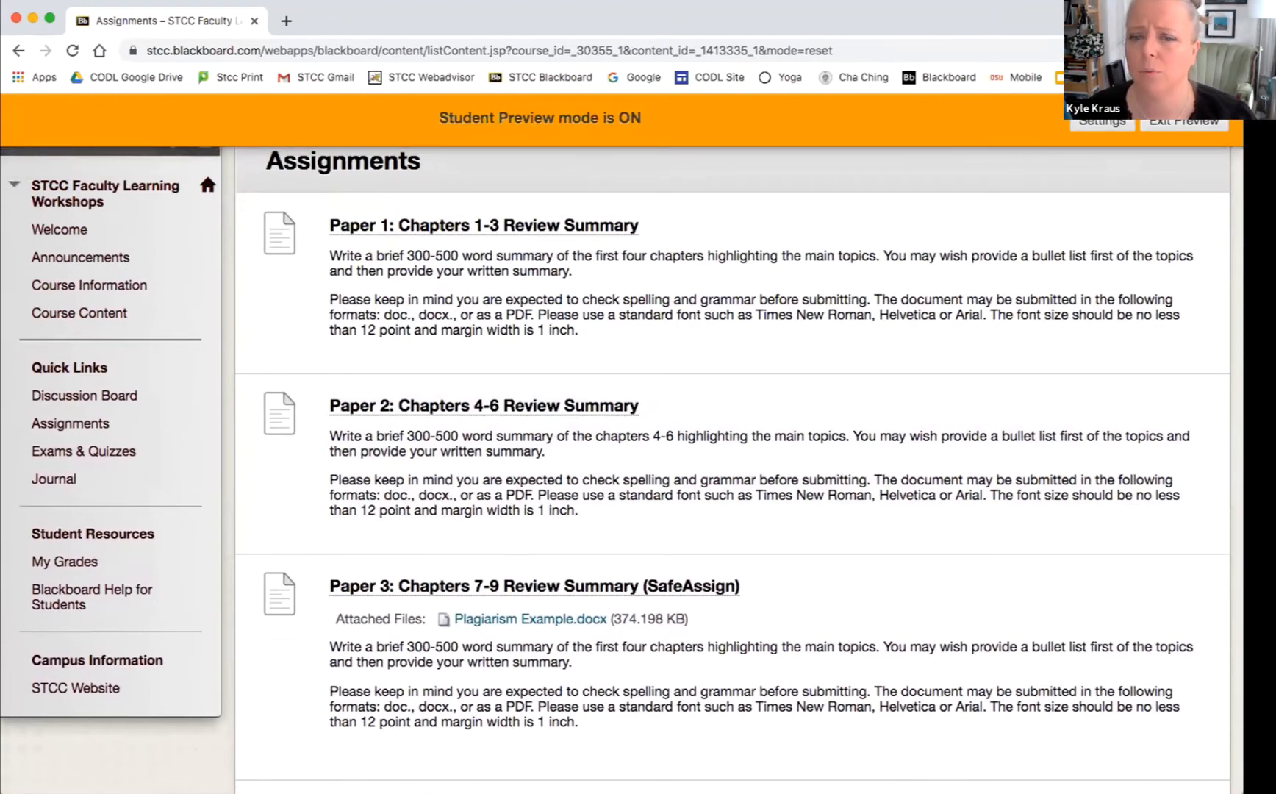
drag(1243, 792, 1233, 792)
click(1172, 123)
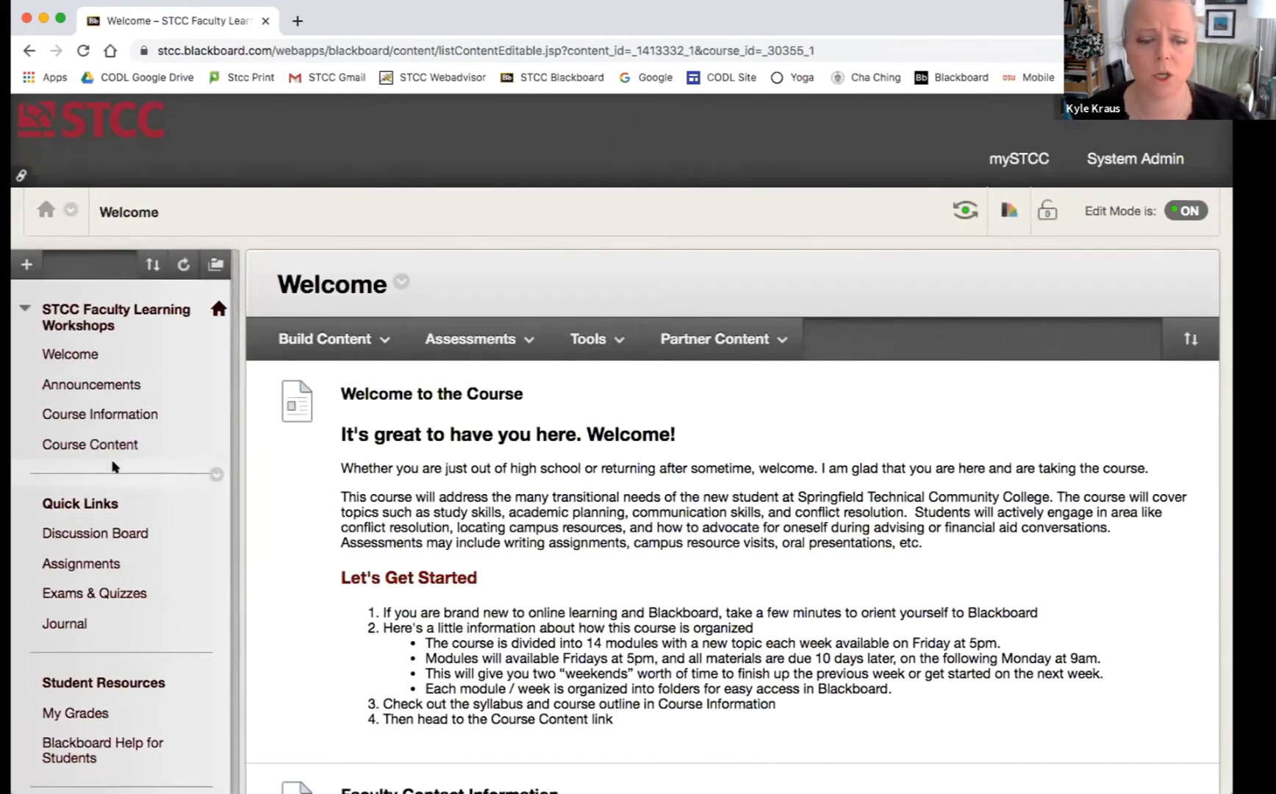
click(74, 564)
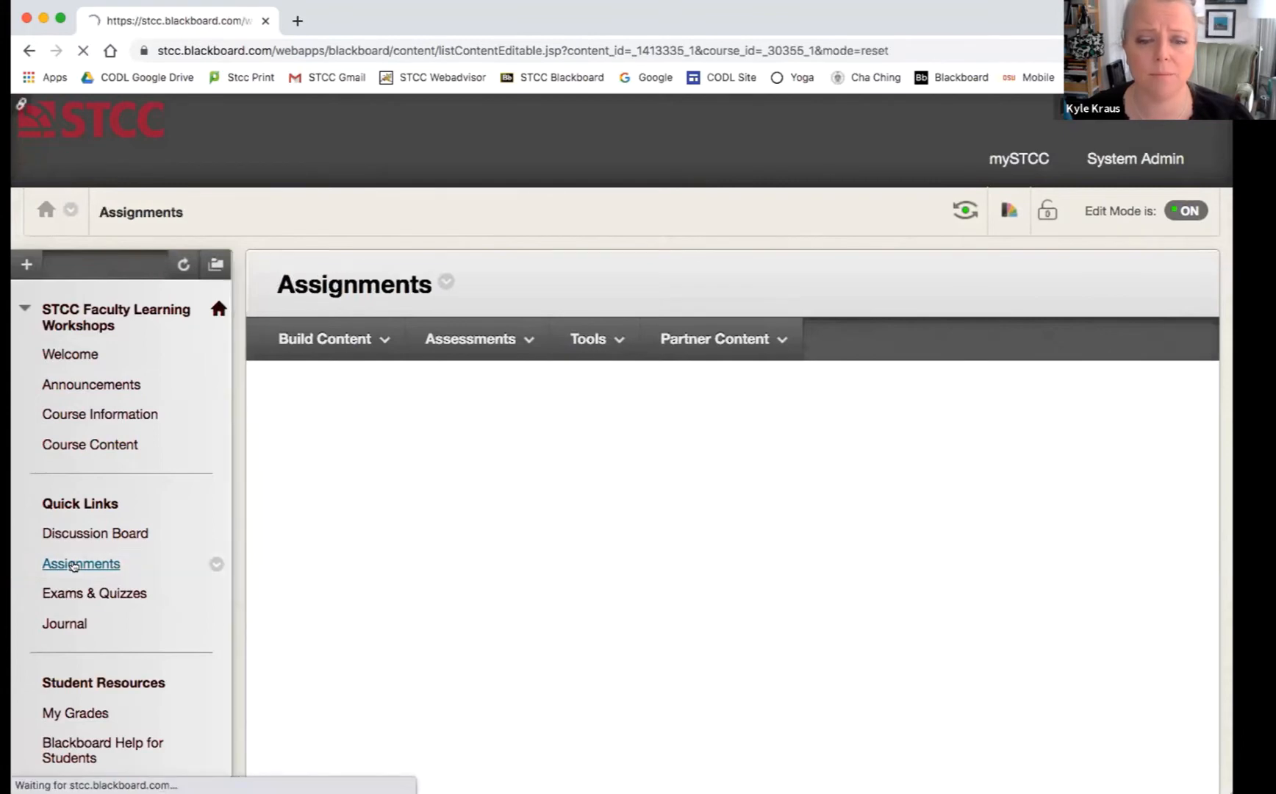
Look over the content and assessment types that can be added to the page and start creating a new Assignment.
click(454, 338)
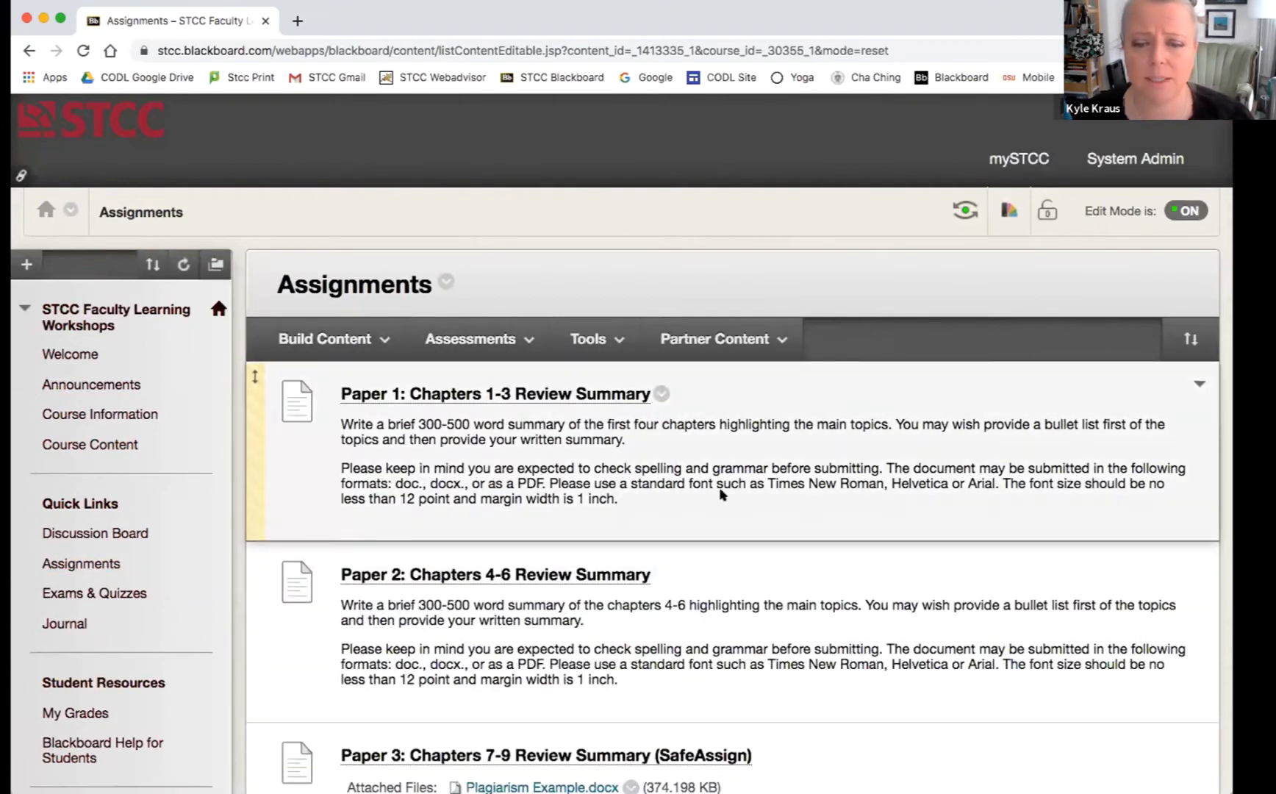
click(441, 351)
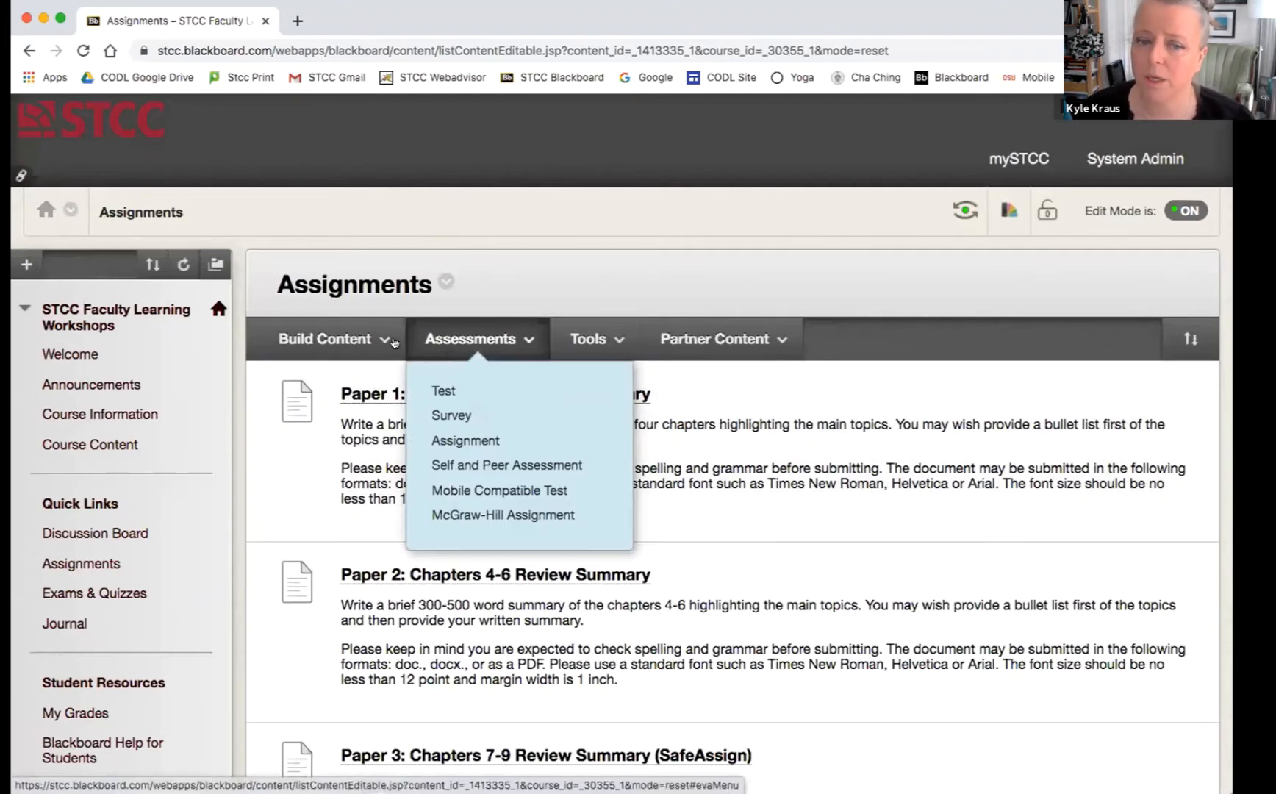
click(330, 341)
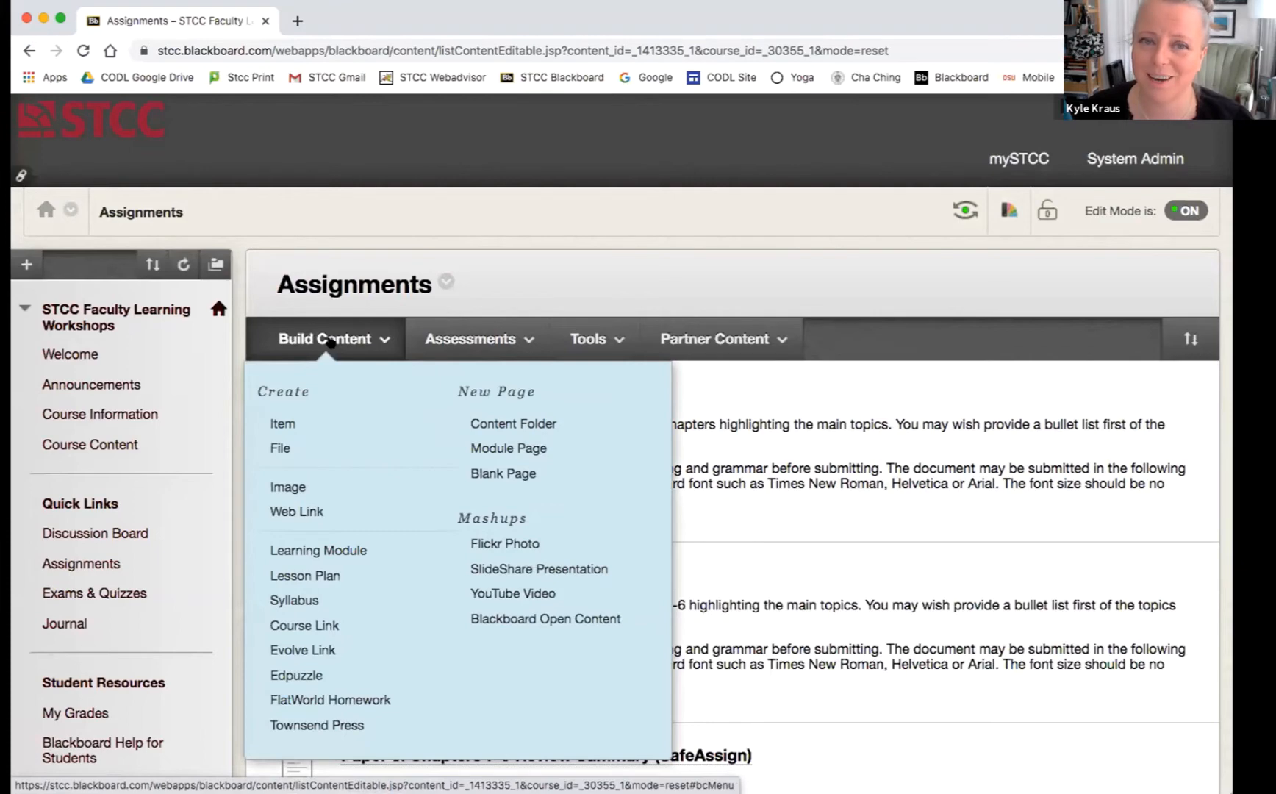
click(469, 340)
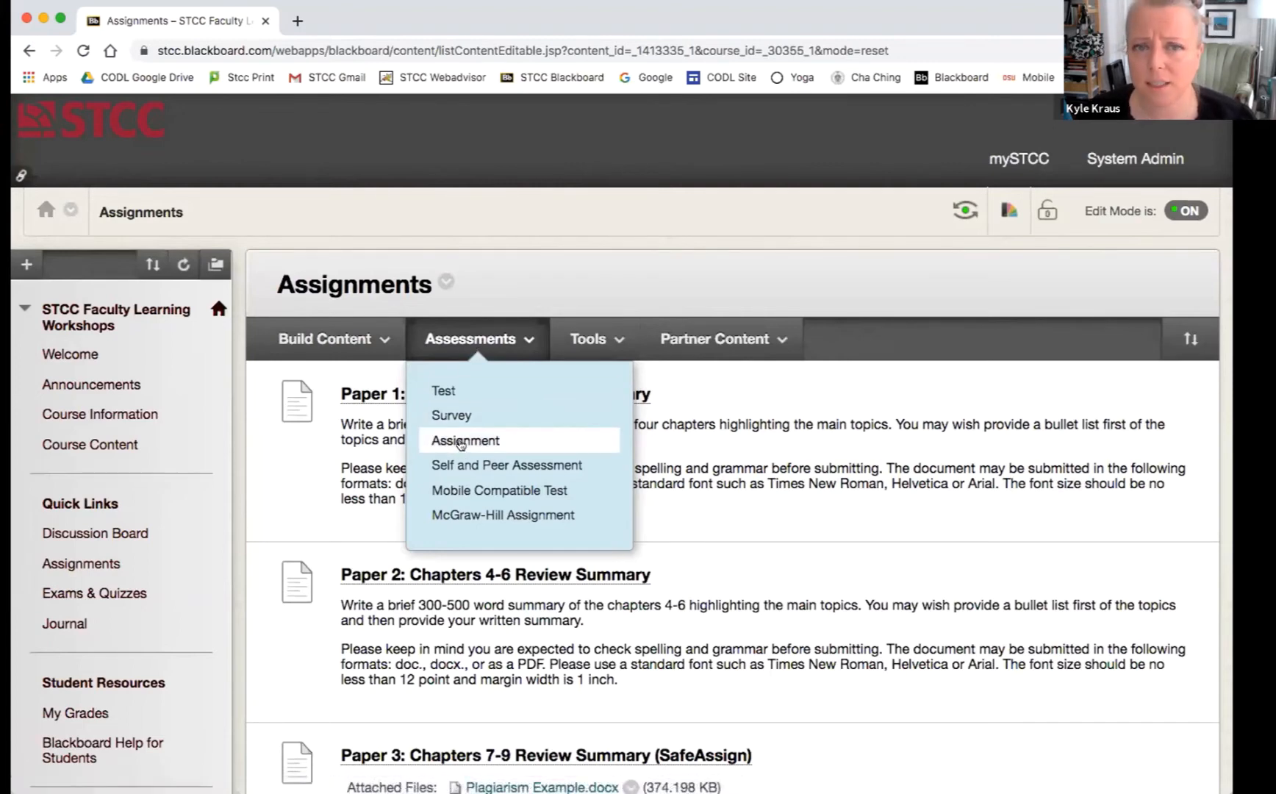
click(461, 442)
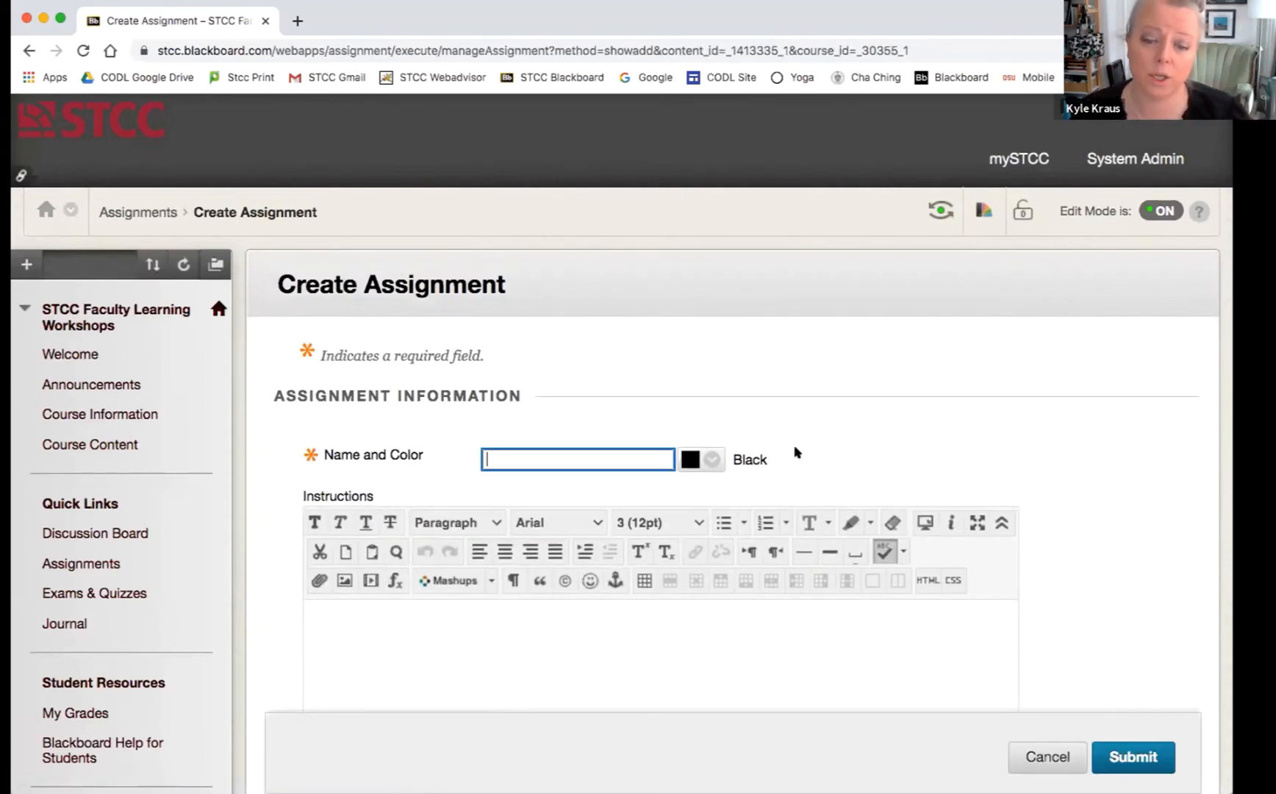
Name the new assignment "Unit 4: Build Your Course Structure".
scroll(798, 449, down, 3)
scroll(795, 450, down, 2)
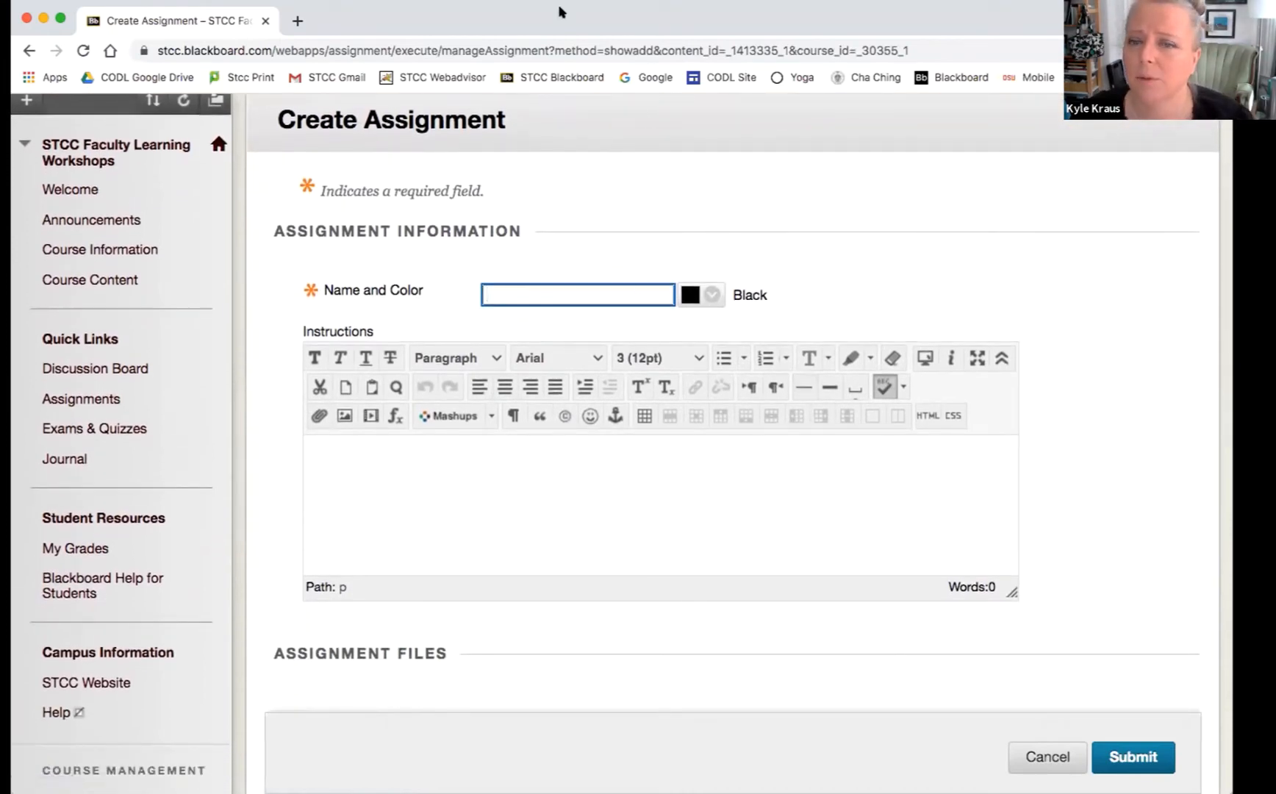
click(133, 157)
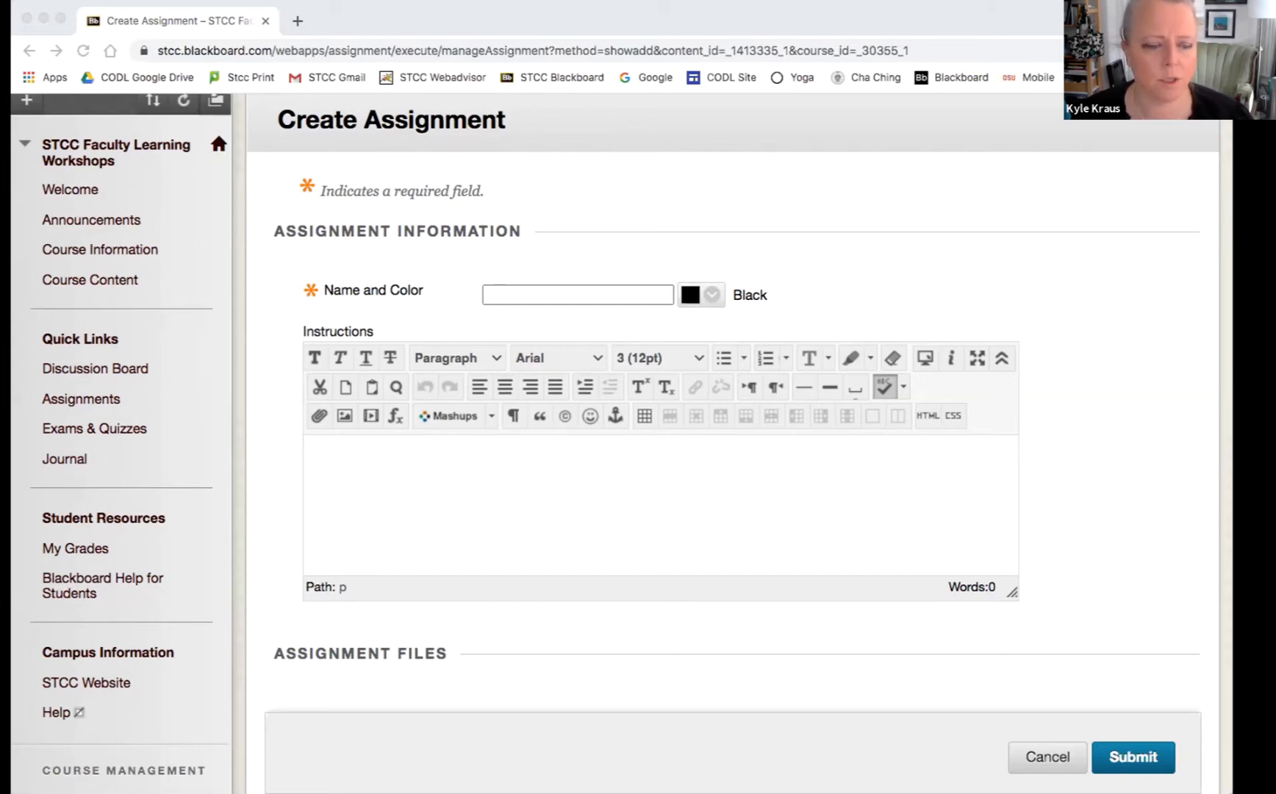
click(530, 294)
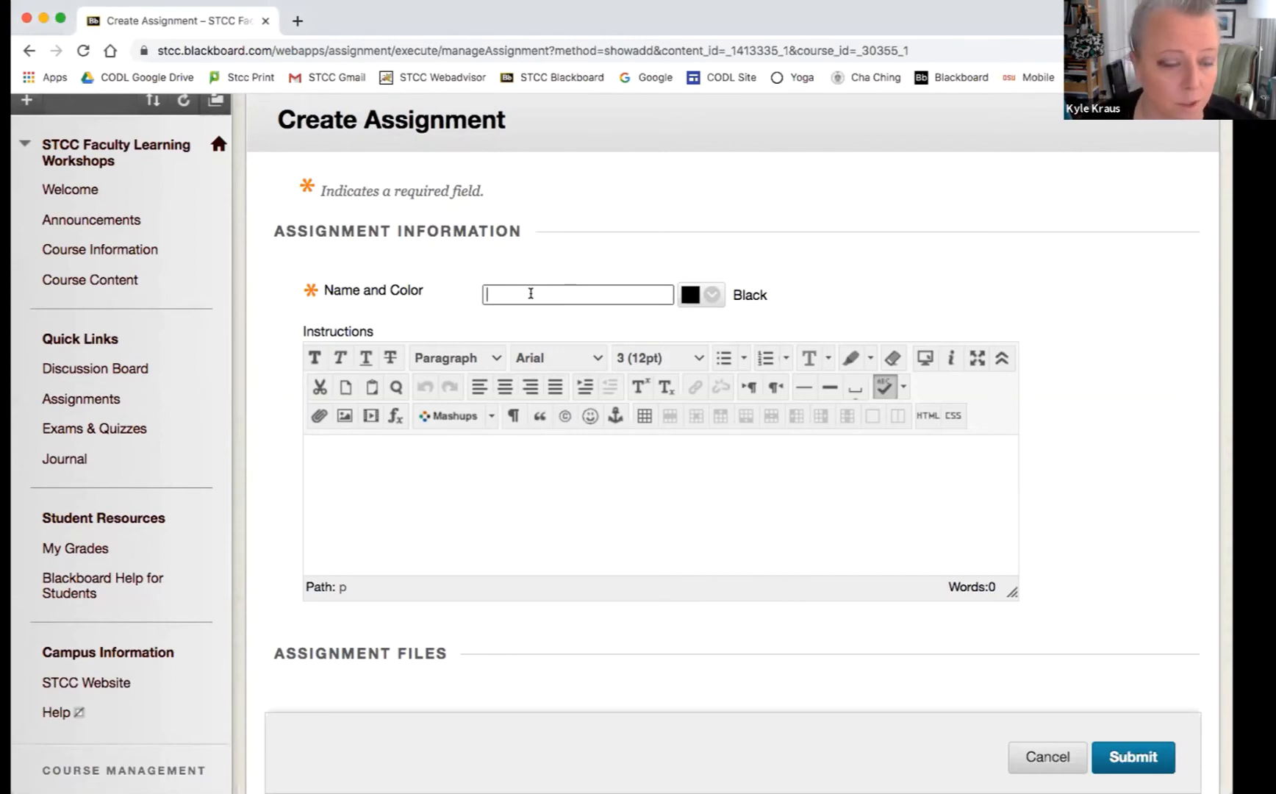
text(Unit 4:)
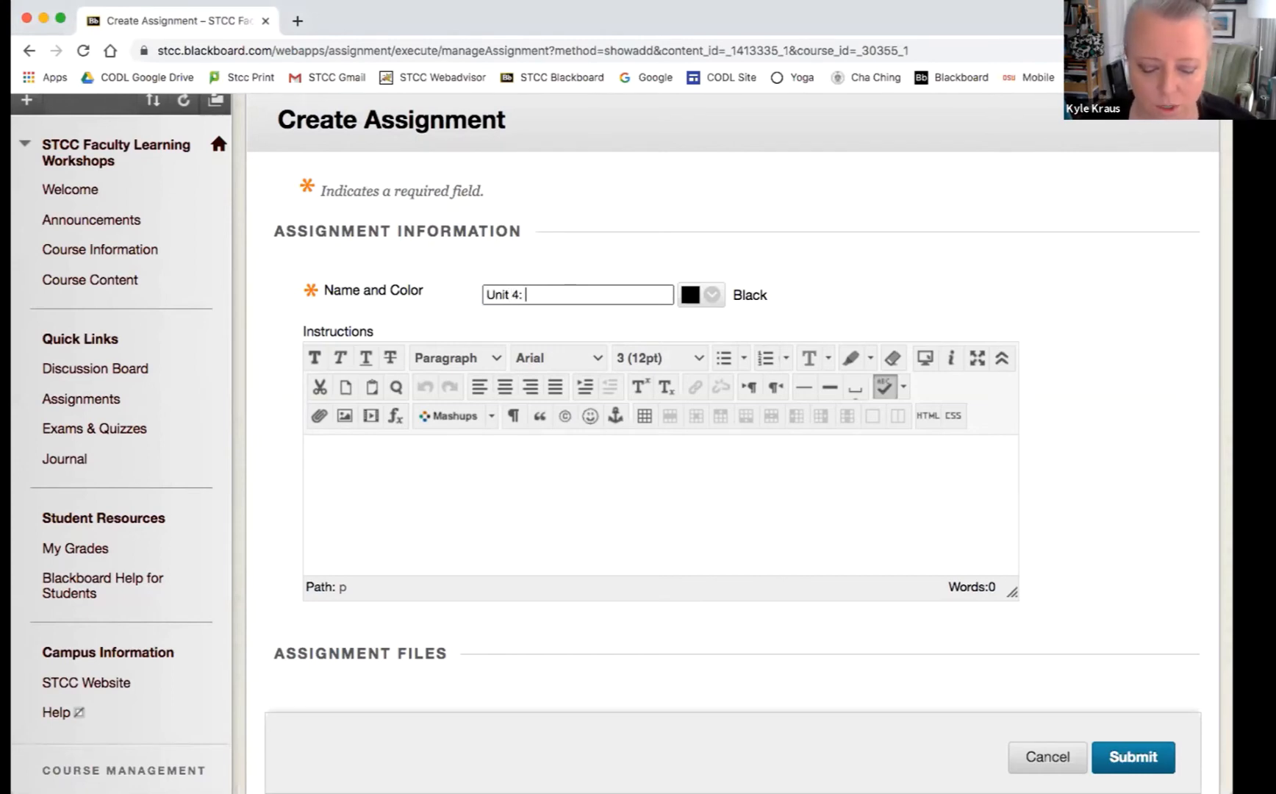
text(: Build Your Course Structure)
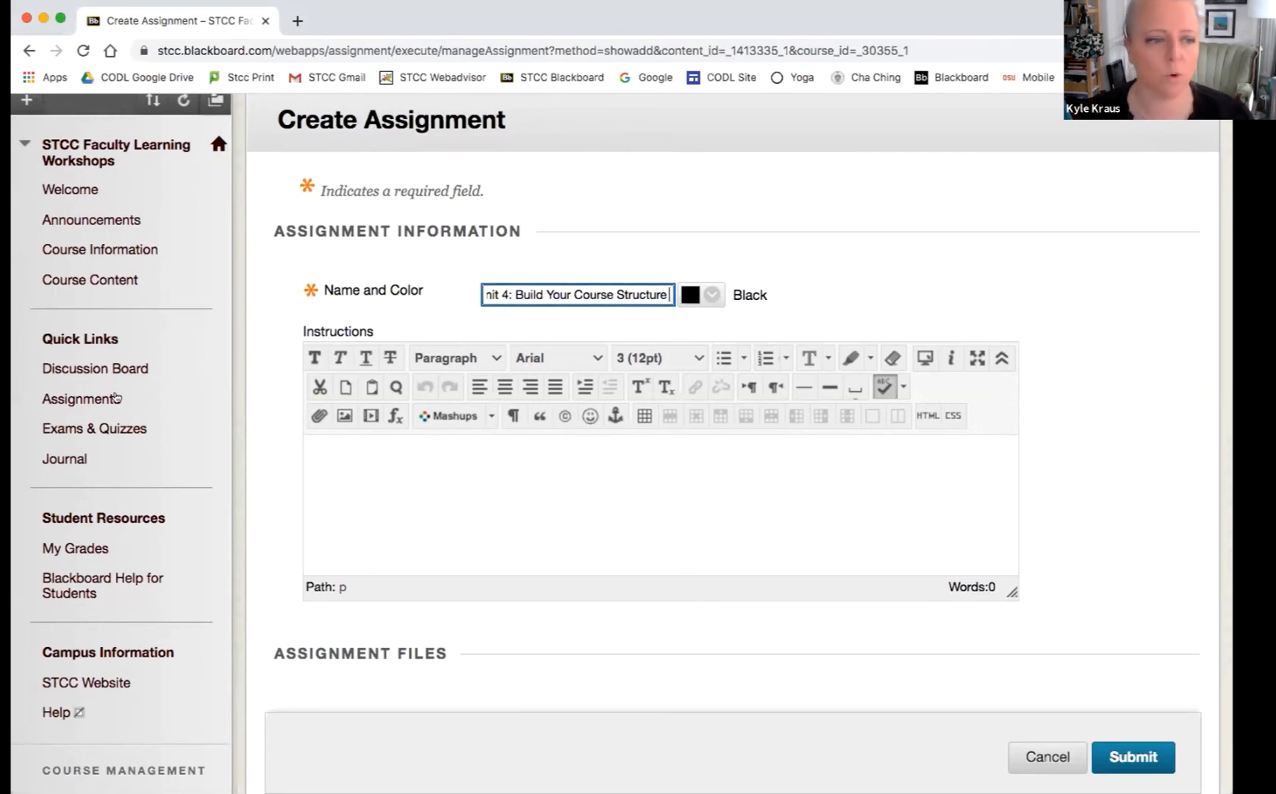
Paste the prepared instructions beginning "Building your course navigation structure" into the assignment's Instructions.
scroll(115, 397, down, 2)
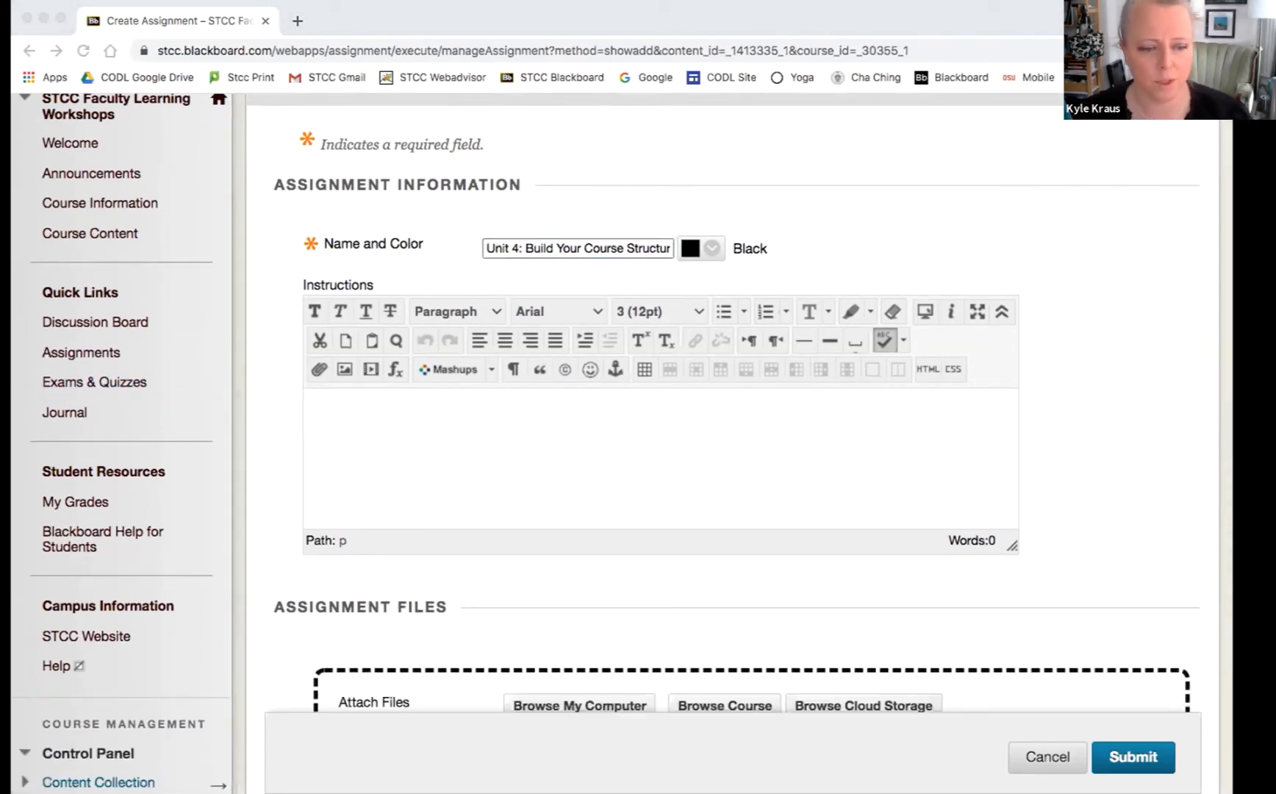
click(320, 394)
key(super+v)
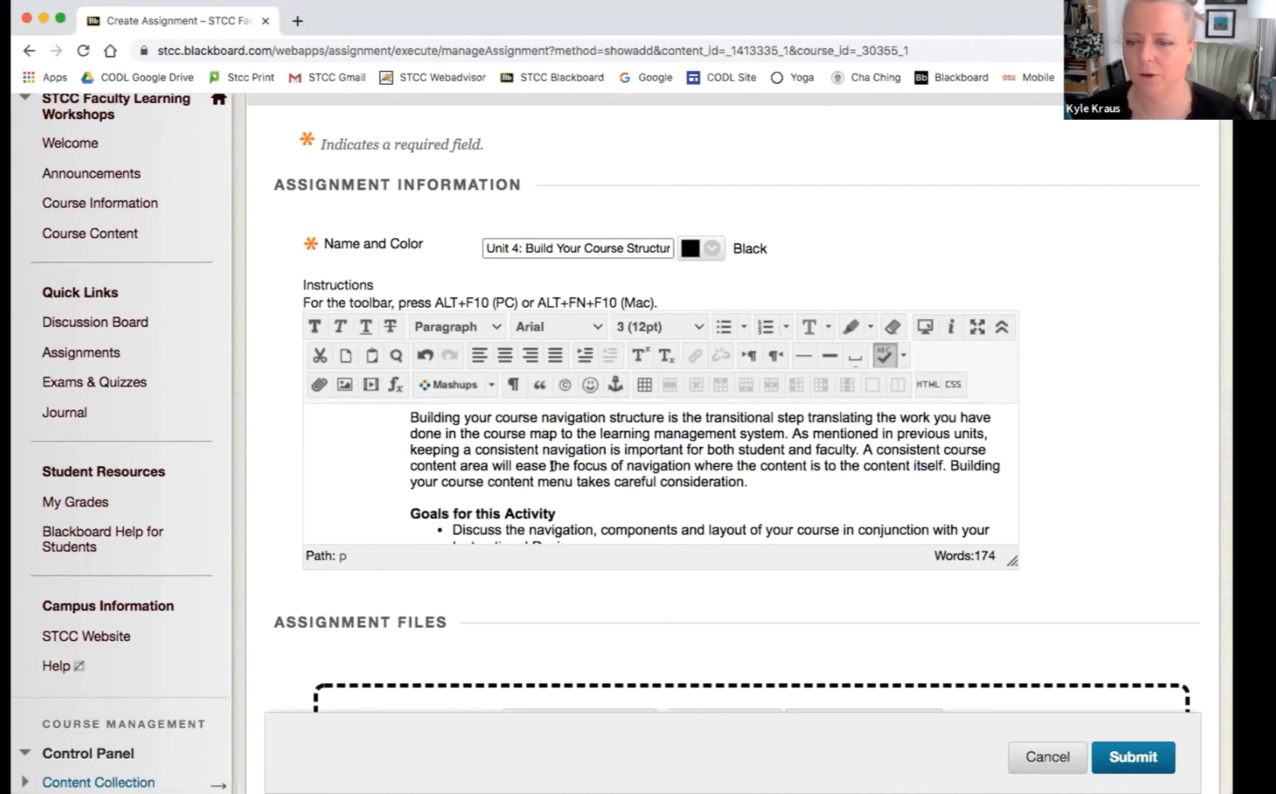
scroll(667, 468, up, 2)
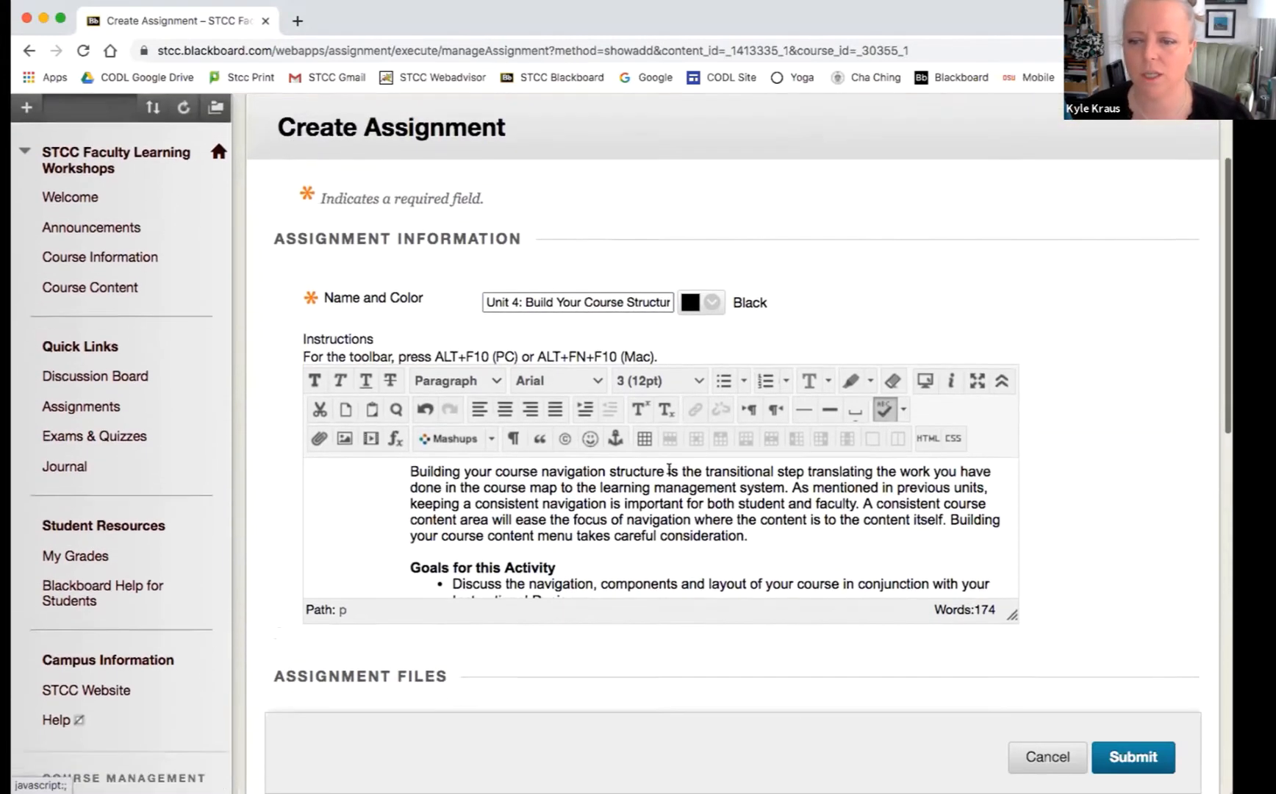
Review the file attachment options, then enable the assignment's due date for 07/24/2020 at 10:30 AM.
scroll(654, 457, down, 4)
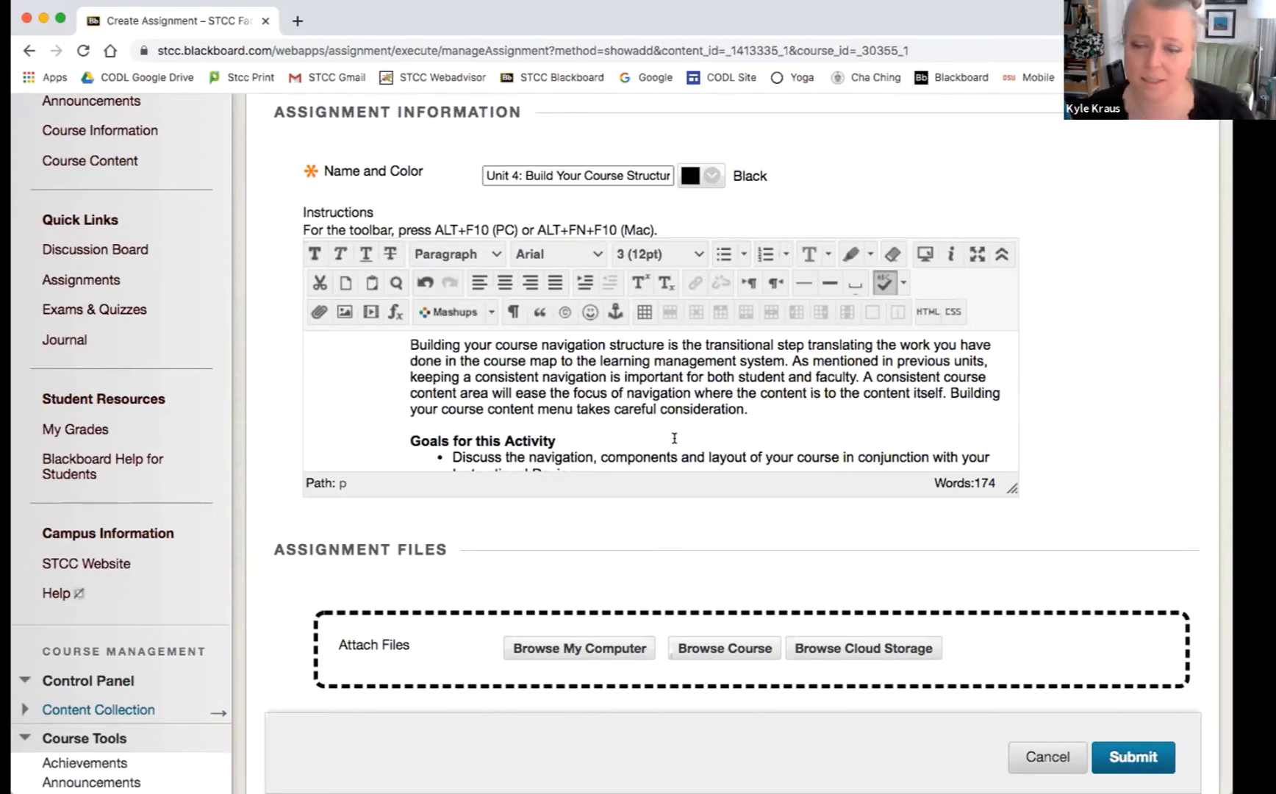
scroll(557, 547, down, 2)
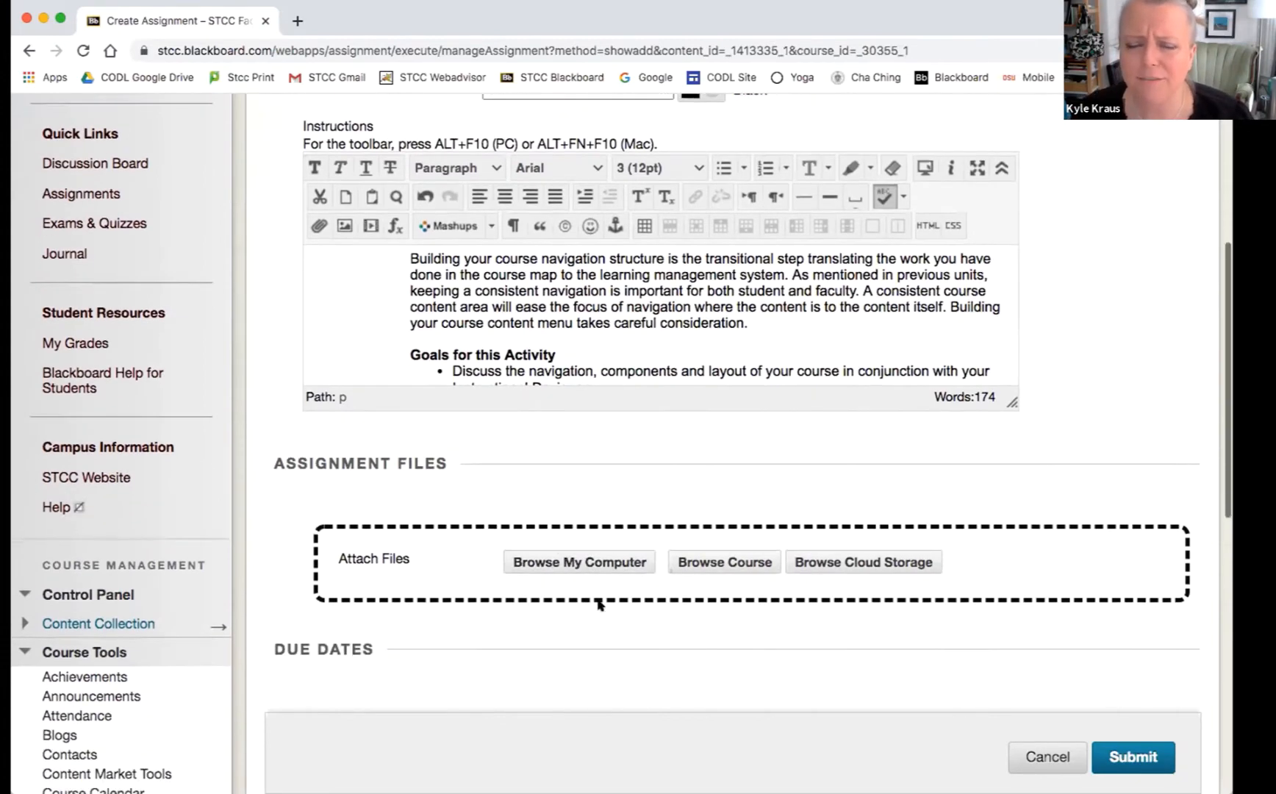
scroll(599, 605, down, 2)
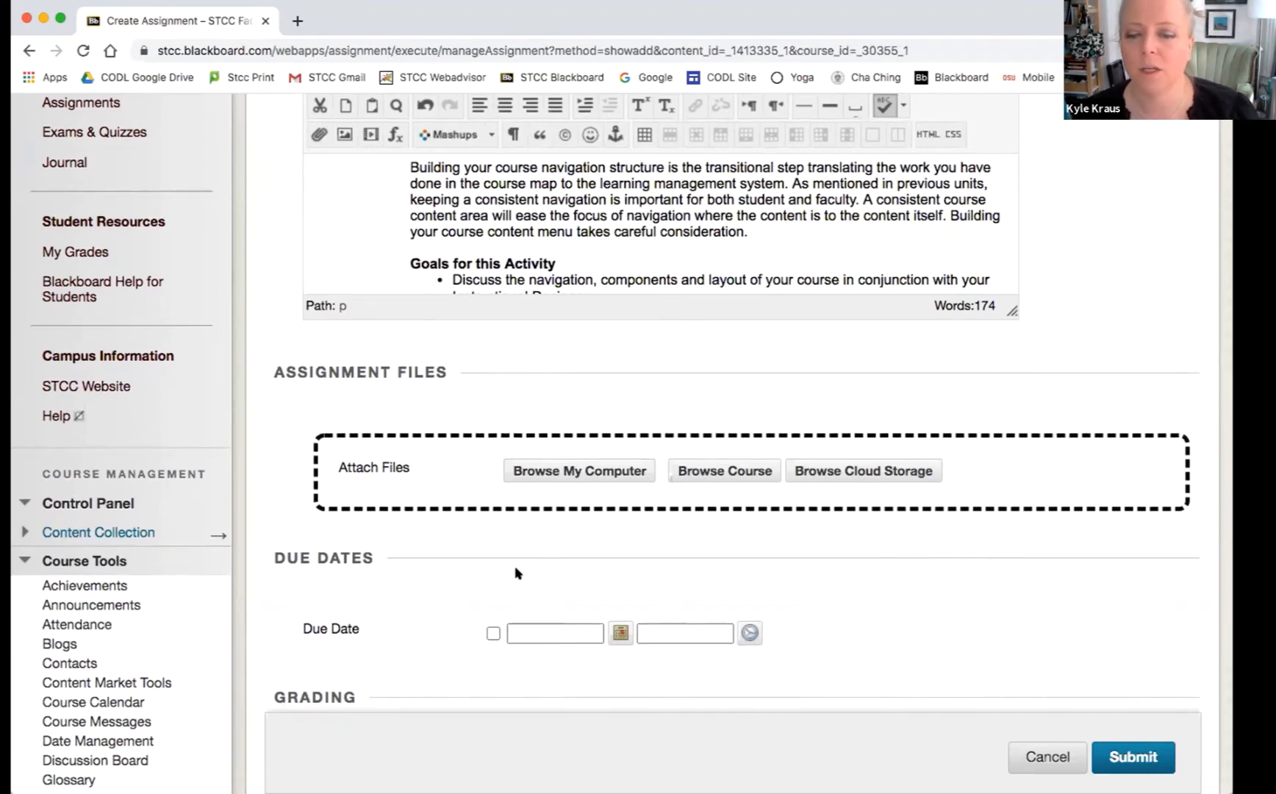
scroll(496, 569, down, 3)
scroll(667, 521, down, 3)
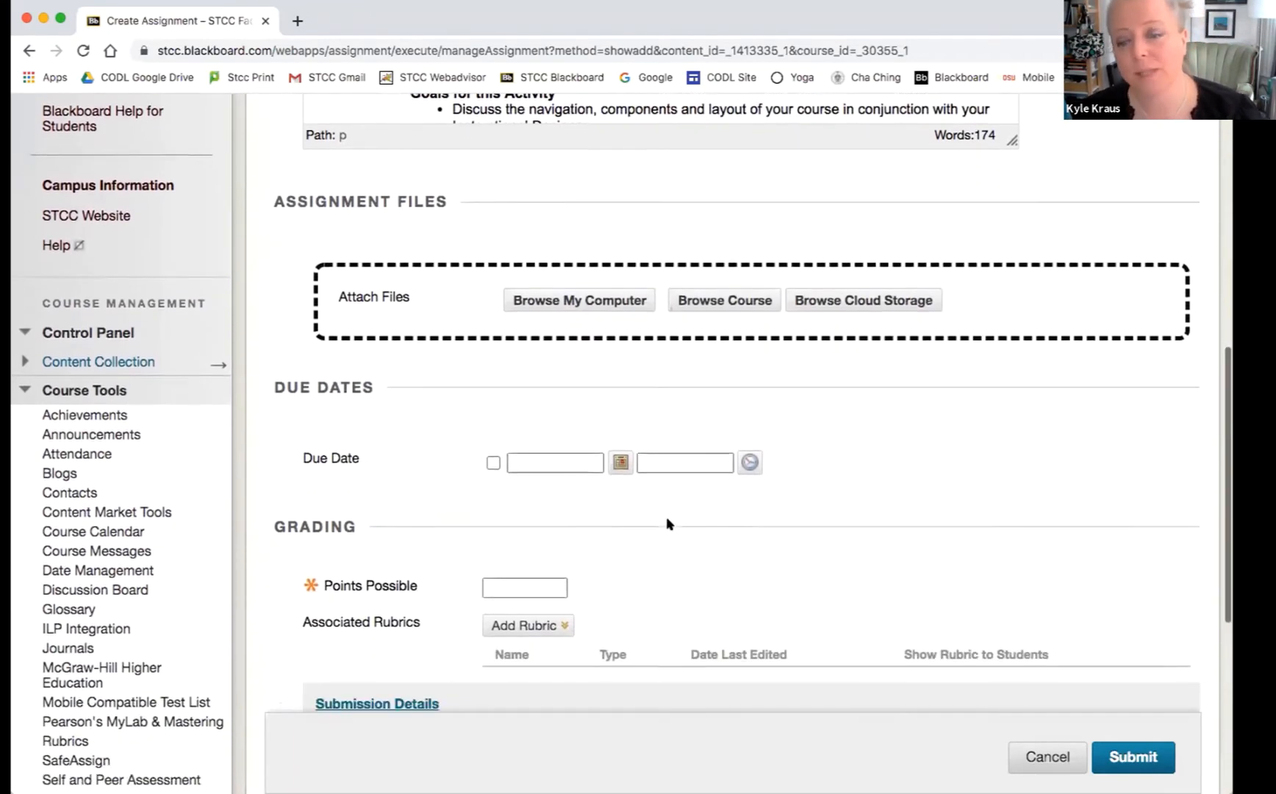
drag(303, 430, 373, 429)
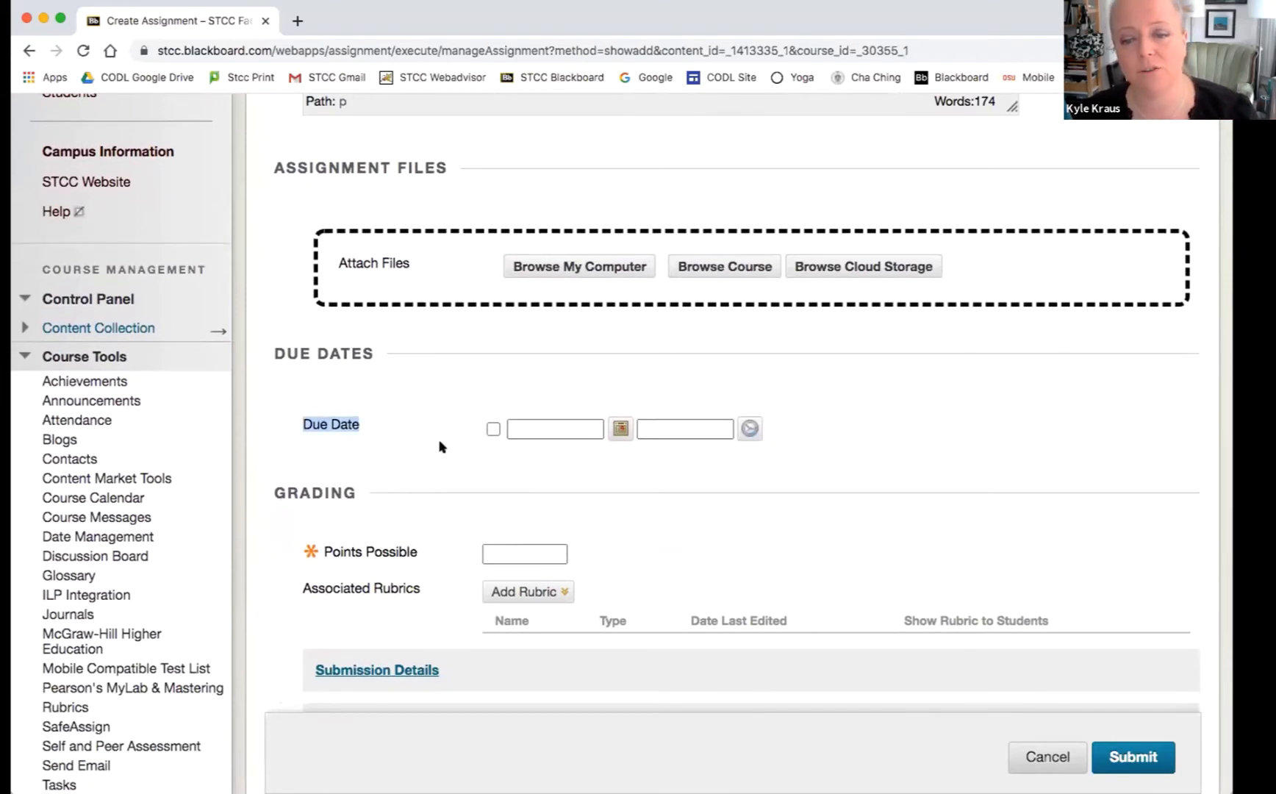
click(492, 429)
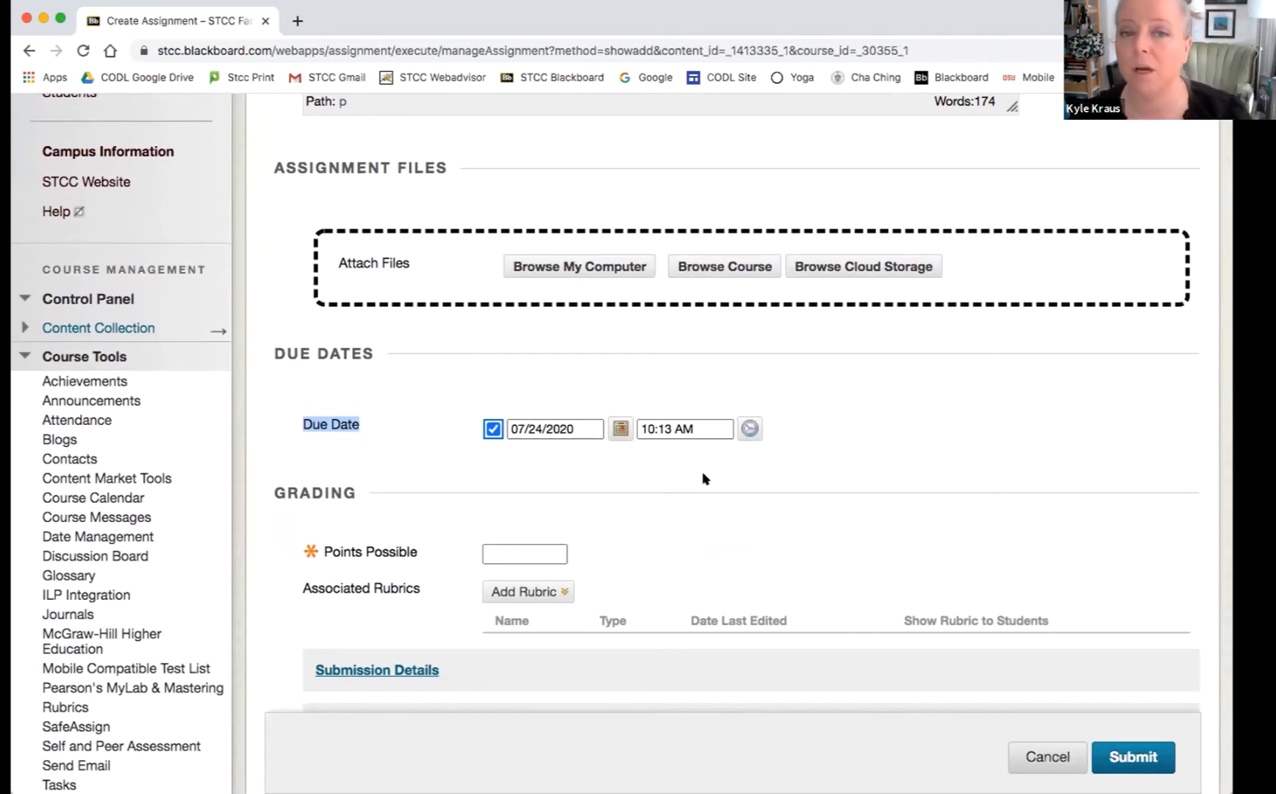
scroll(703, 479, down, 1)
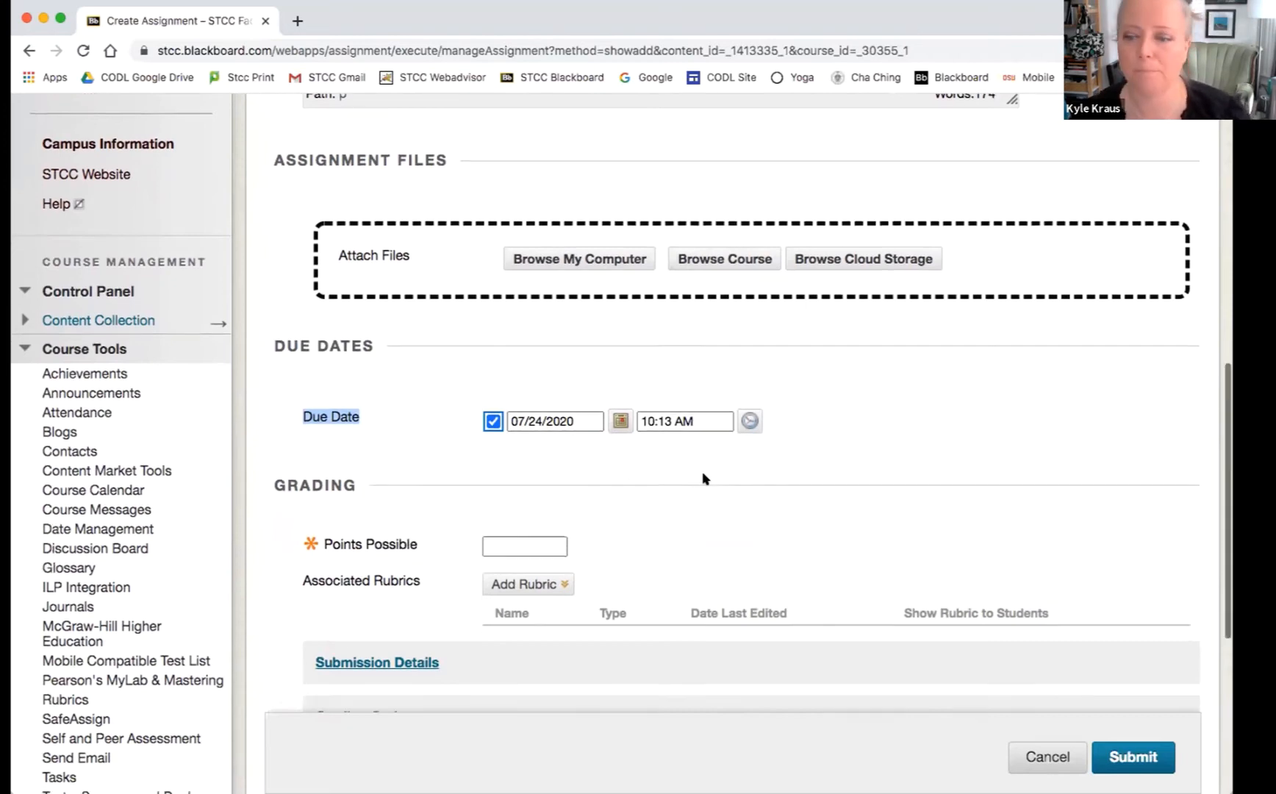
click(655, 406)
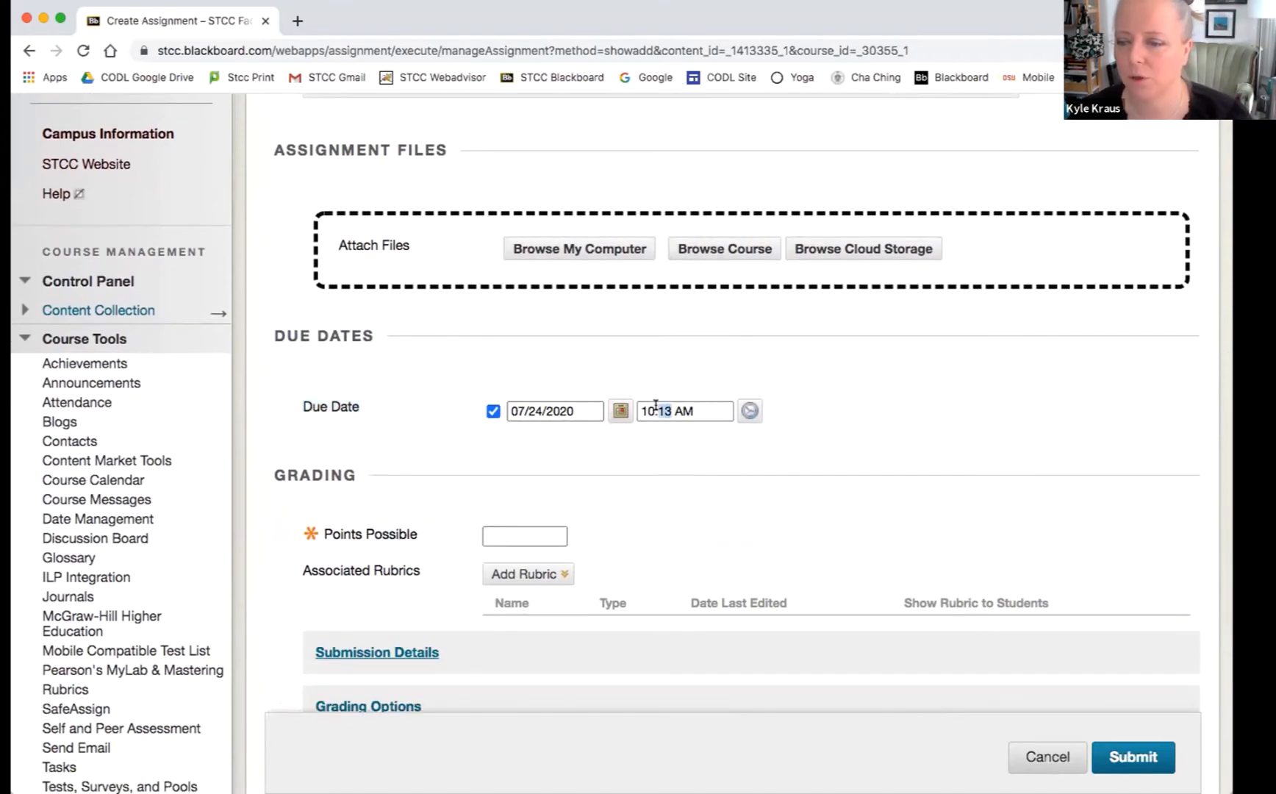
double_click(659, 410)
text(30)
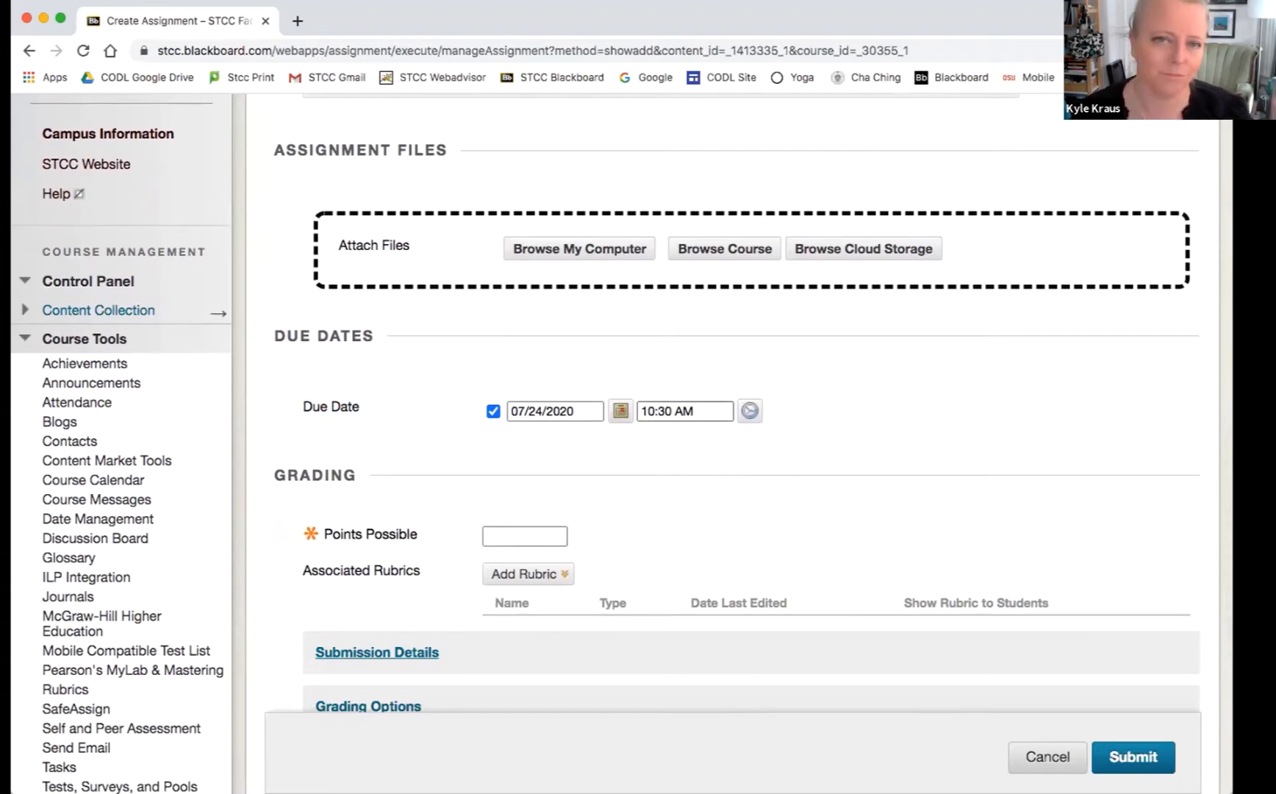
View the options for adding a rubric and set the assignment's Points Possible to 100.
scroll(749, 507, down, 3)
scroll(748, 507, down, 1)
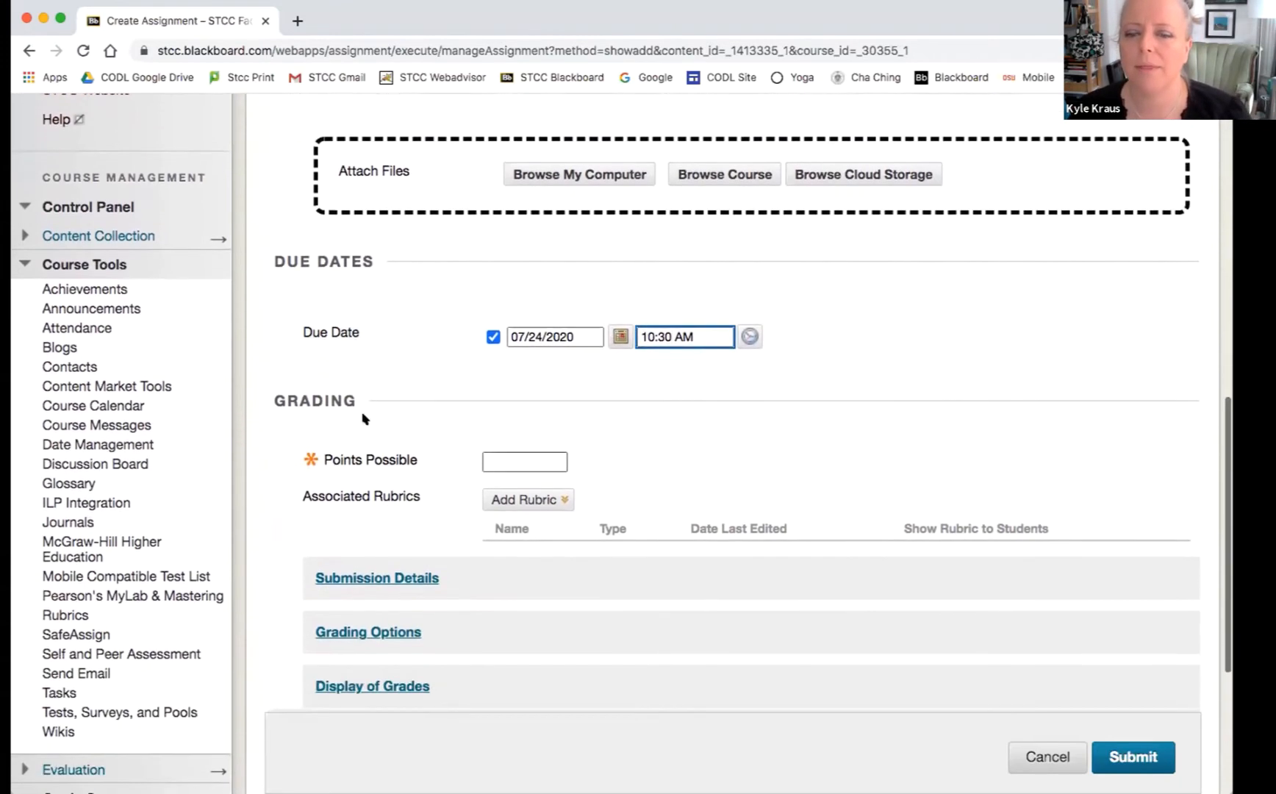
drag(266, 397, 356, 400)
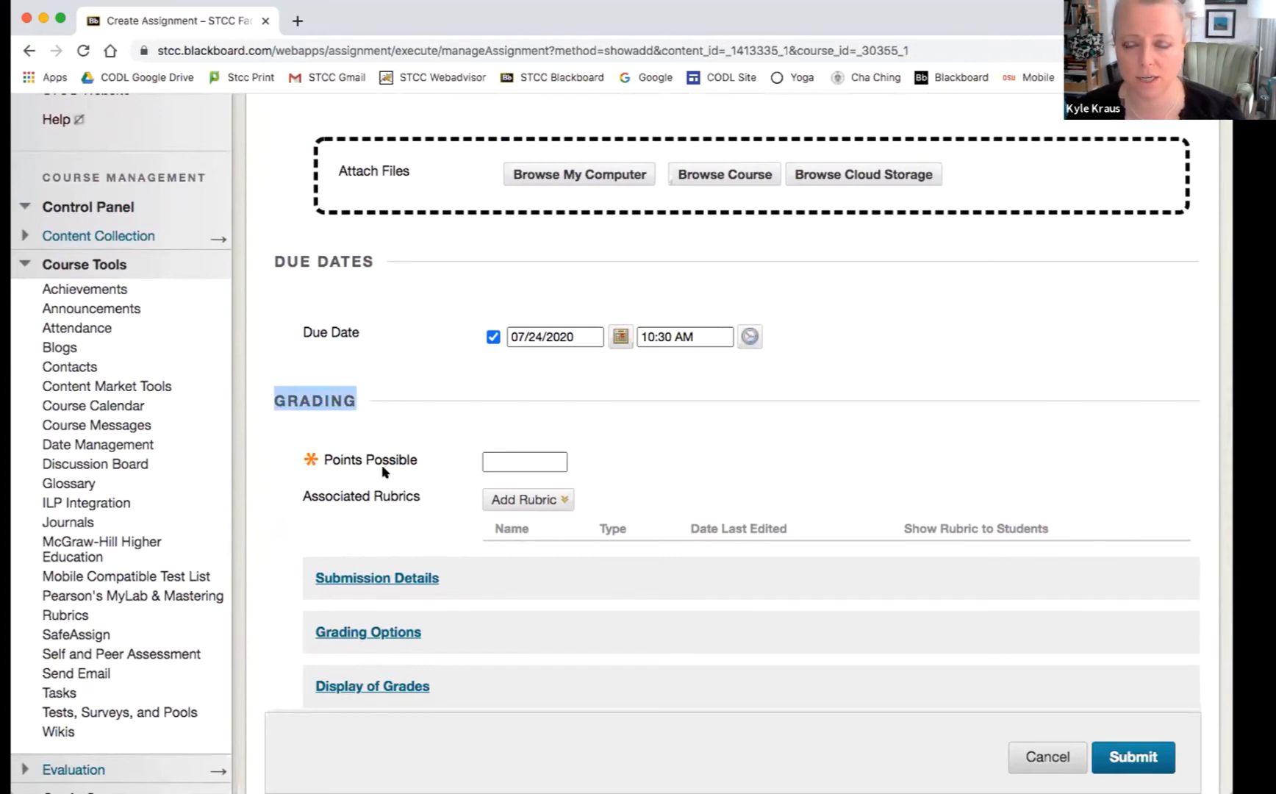
drag(316, 459, 433, 465)
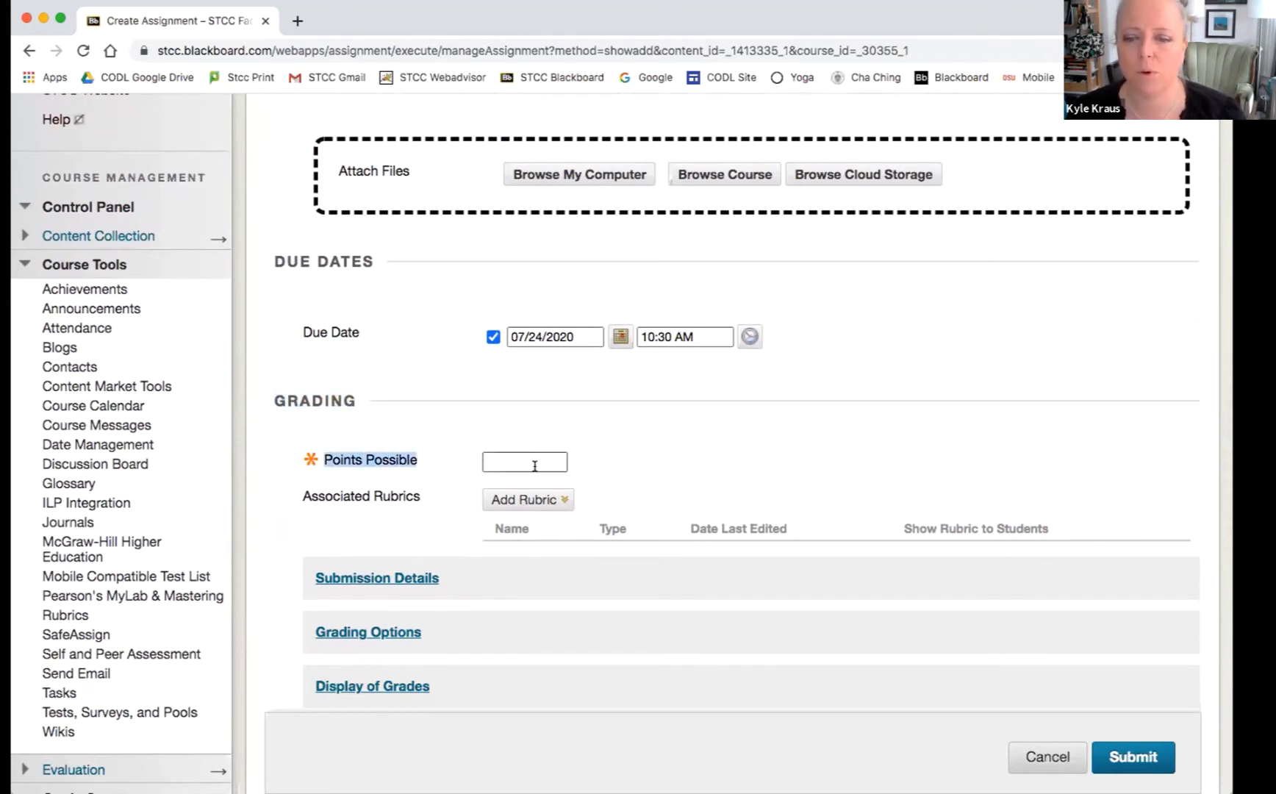
click(504, 499)
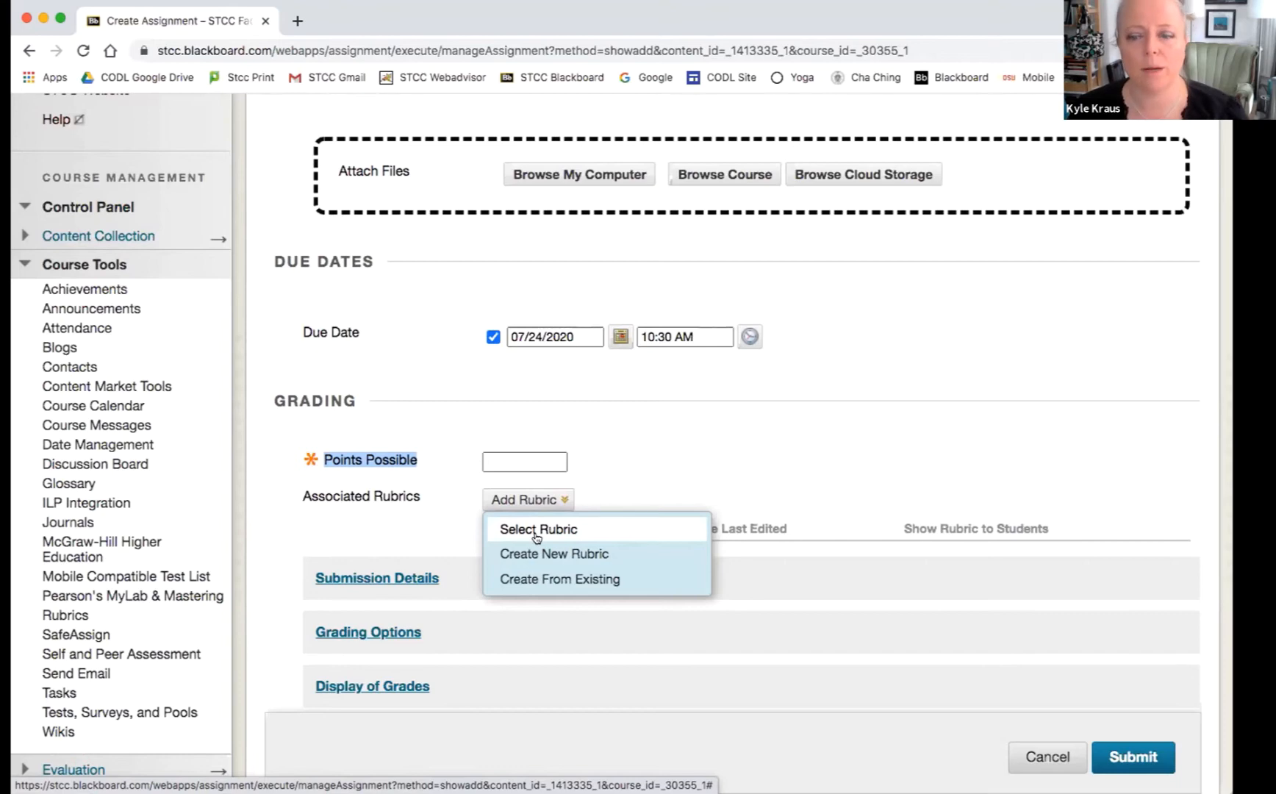
click(503, 461)
click(506, 499)
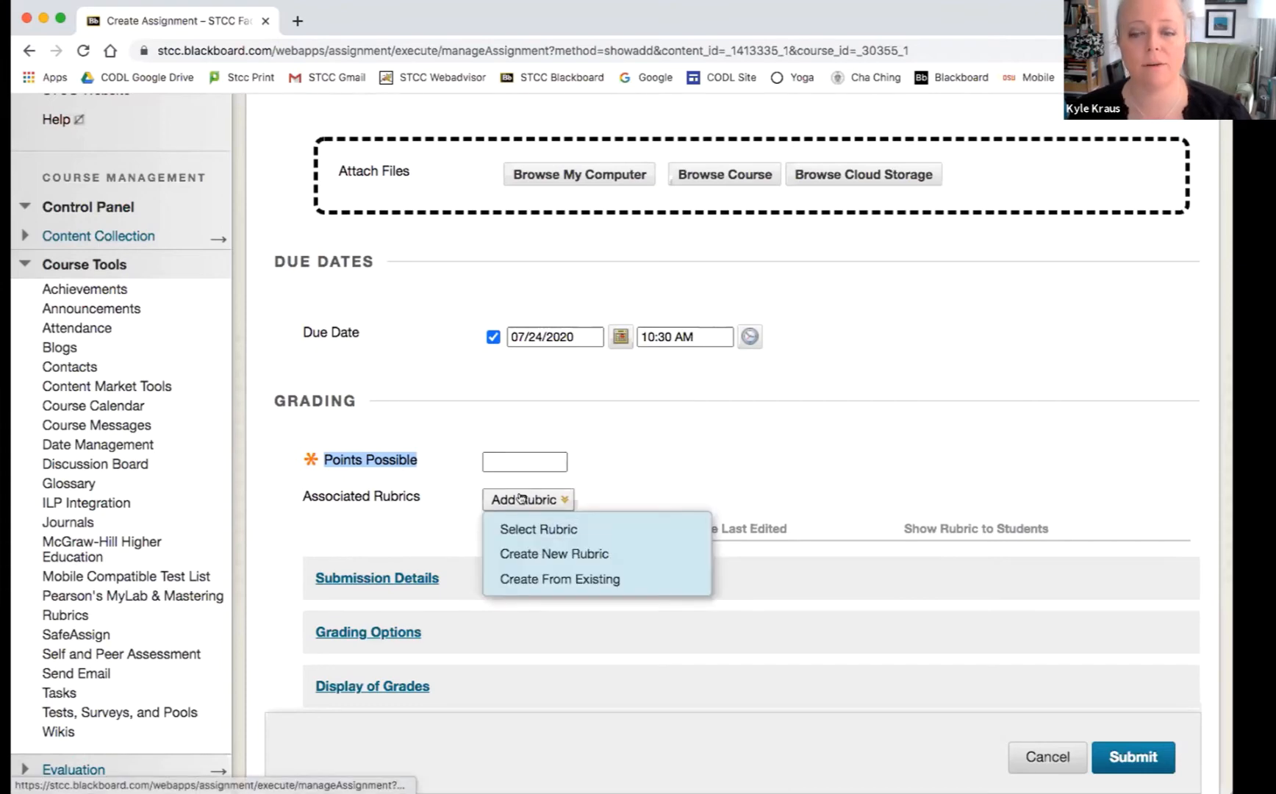
click(502, 461)
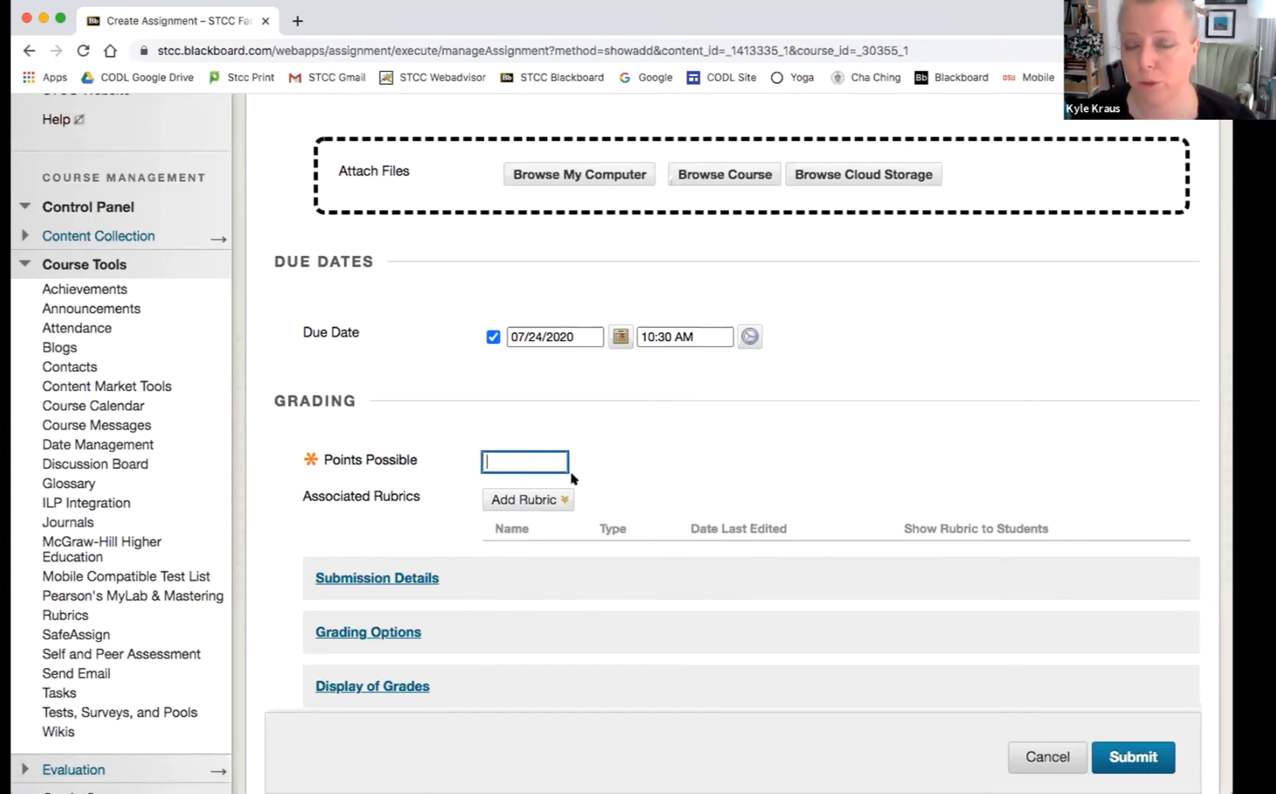
text(100)
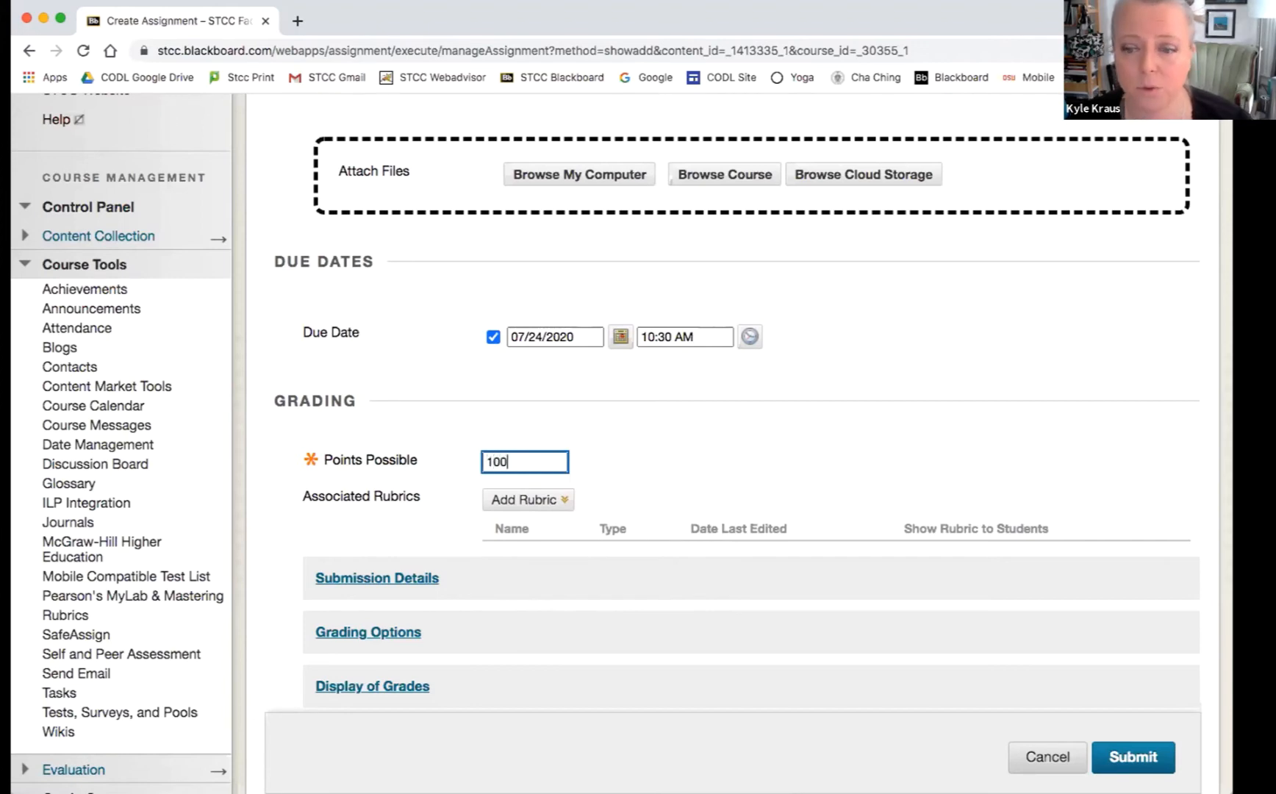
scroll(561, 548, down, 3)
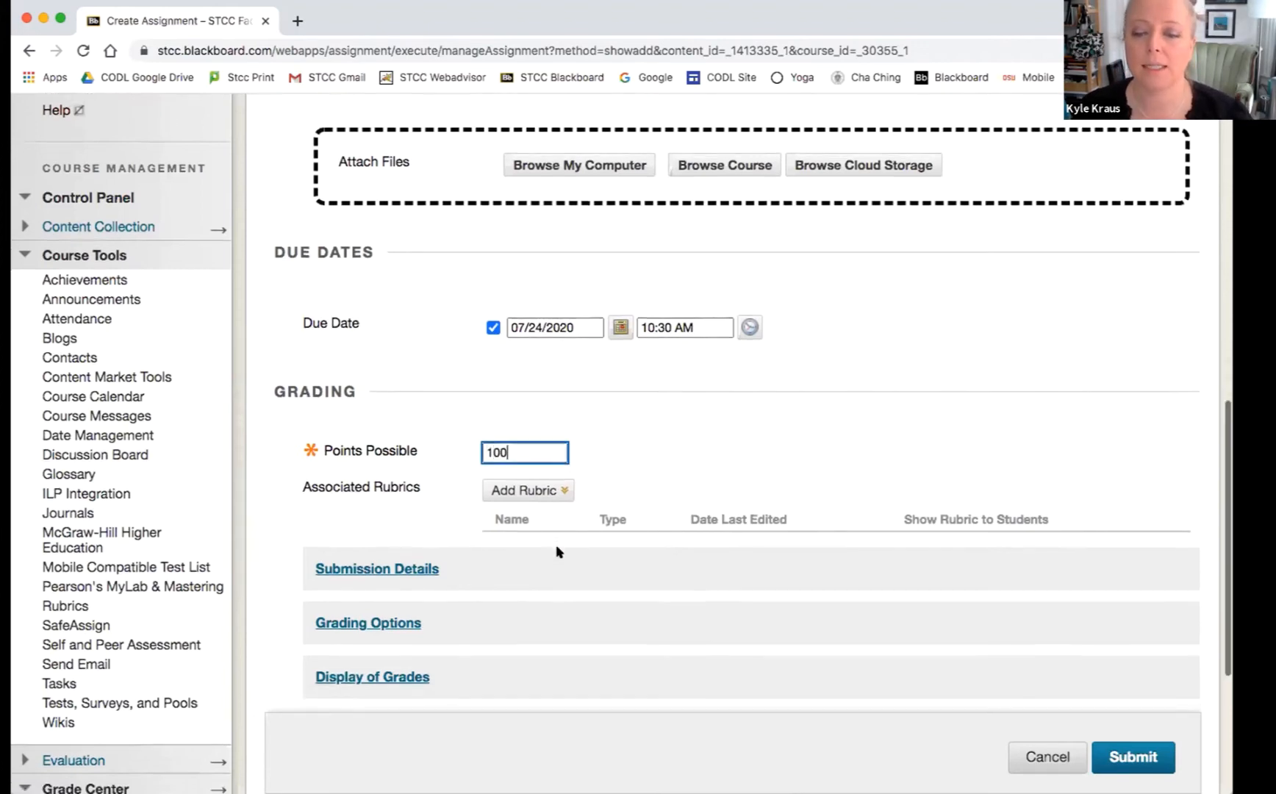
scroll(556, 551, down, 6)
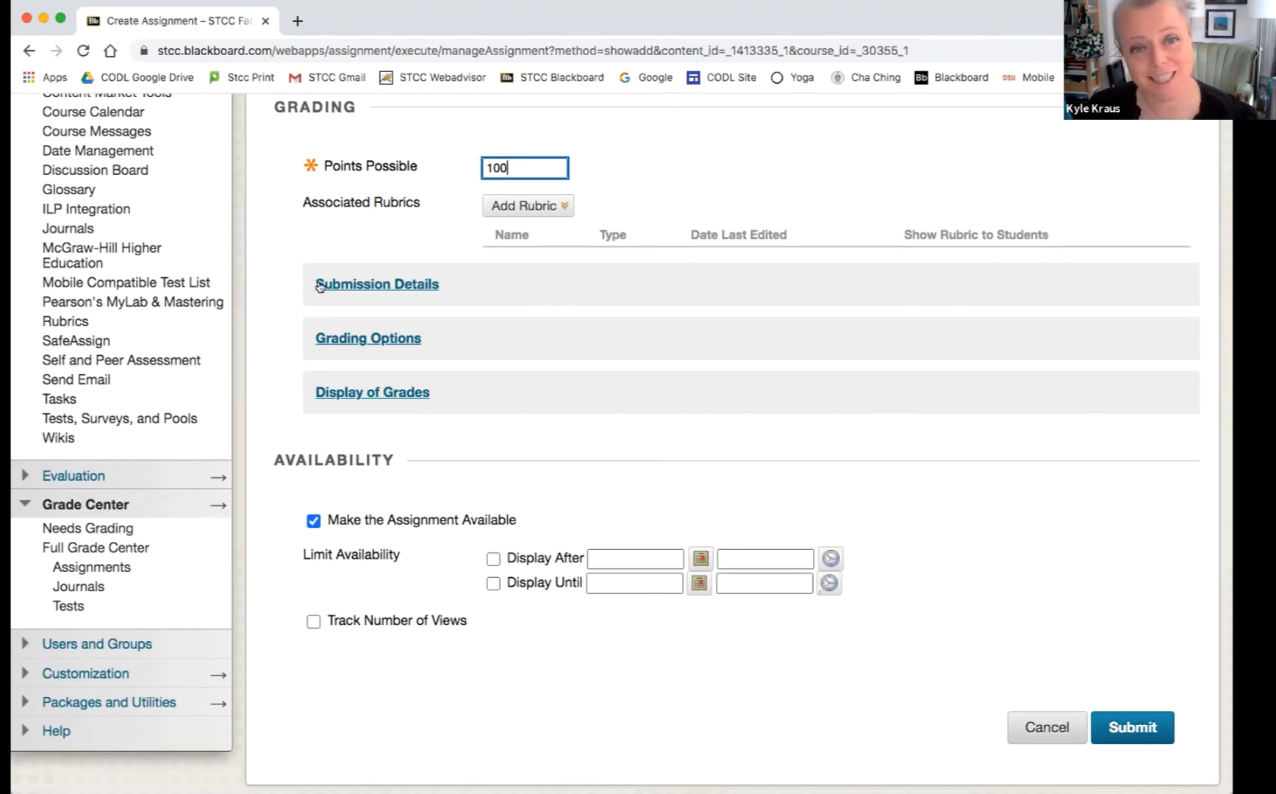
Open the Submission Details, examine the Group Submission option with the Week 1 1 group, and return the assignment type to Individual Submission.
click(386, 284)
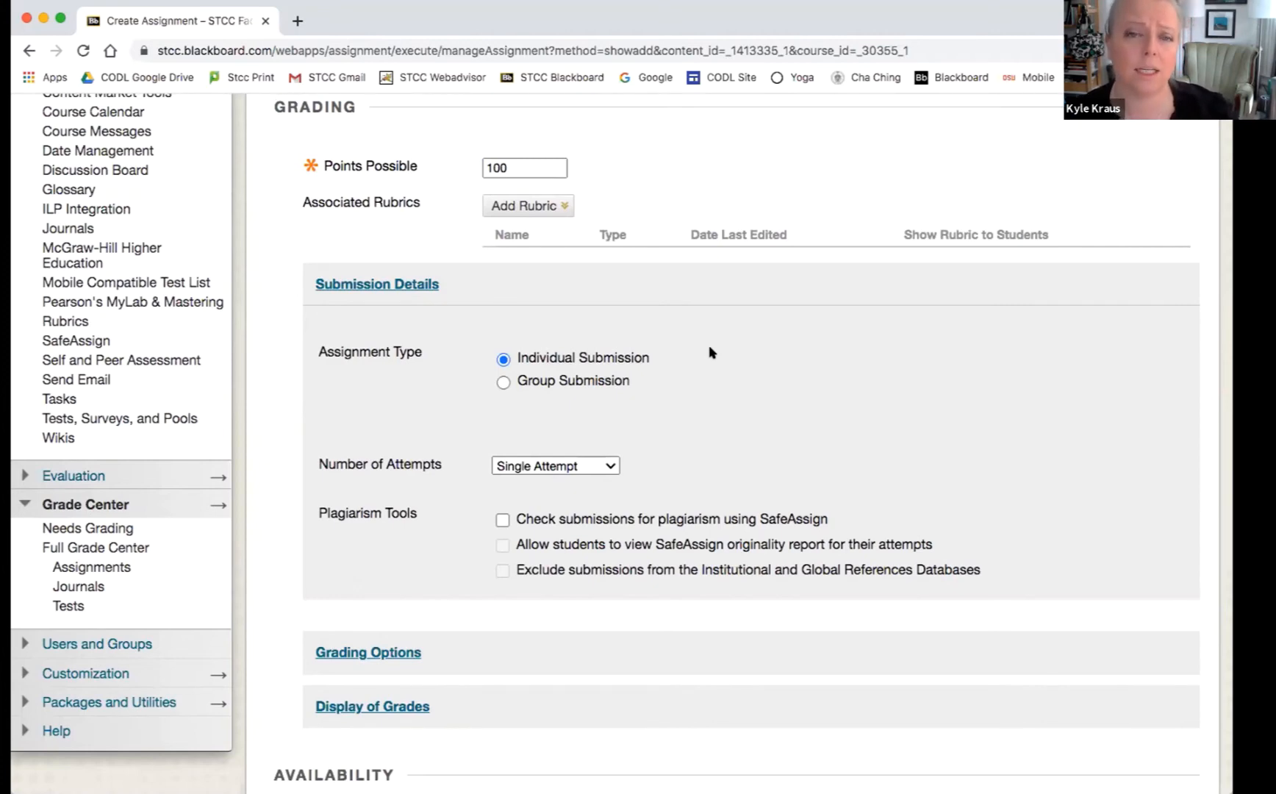
click(503, 381)
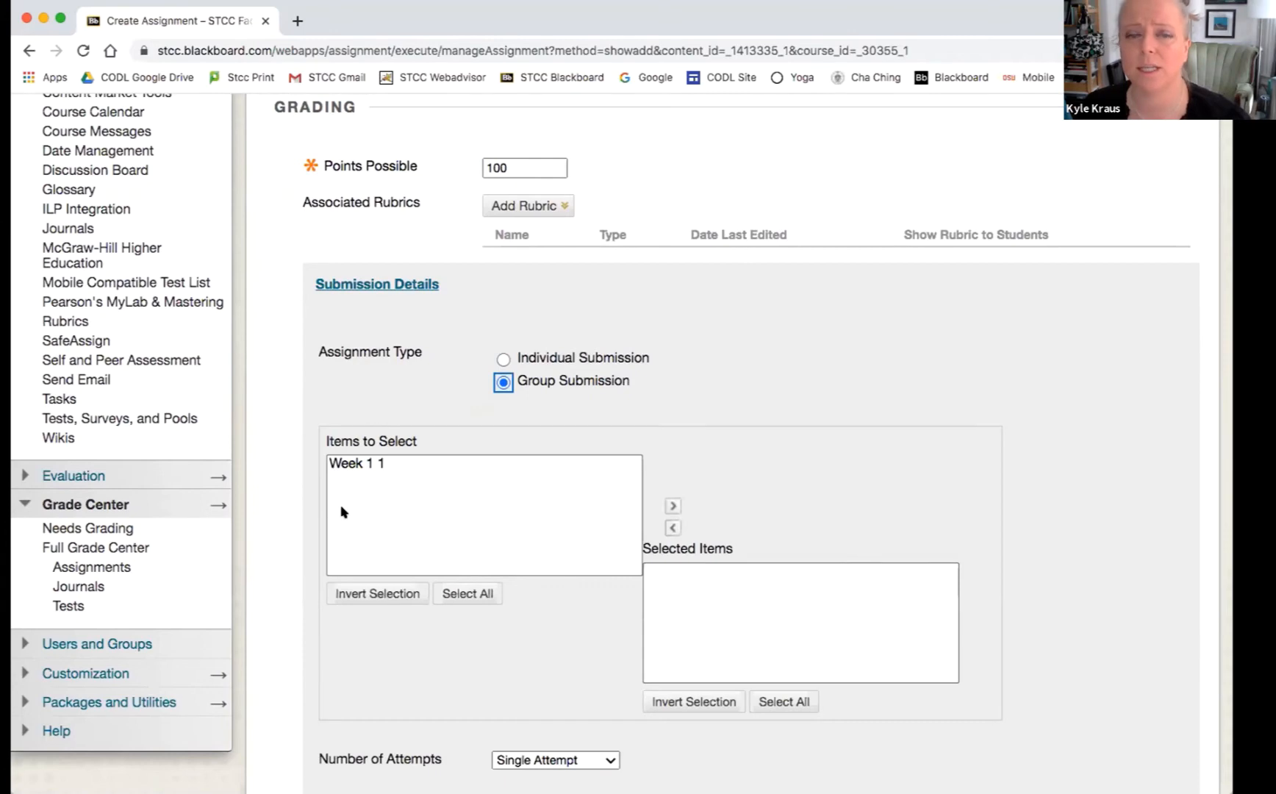
click(358, 464)
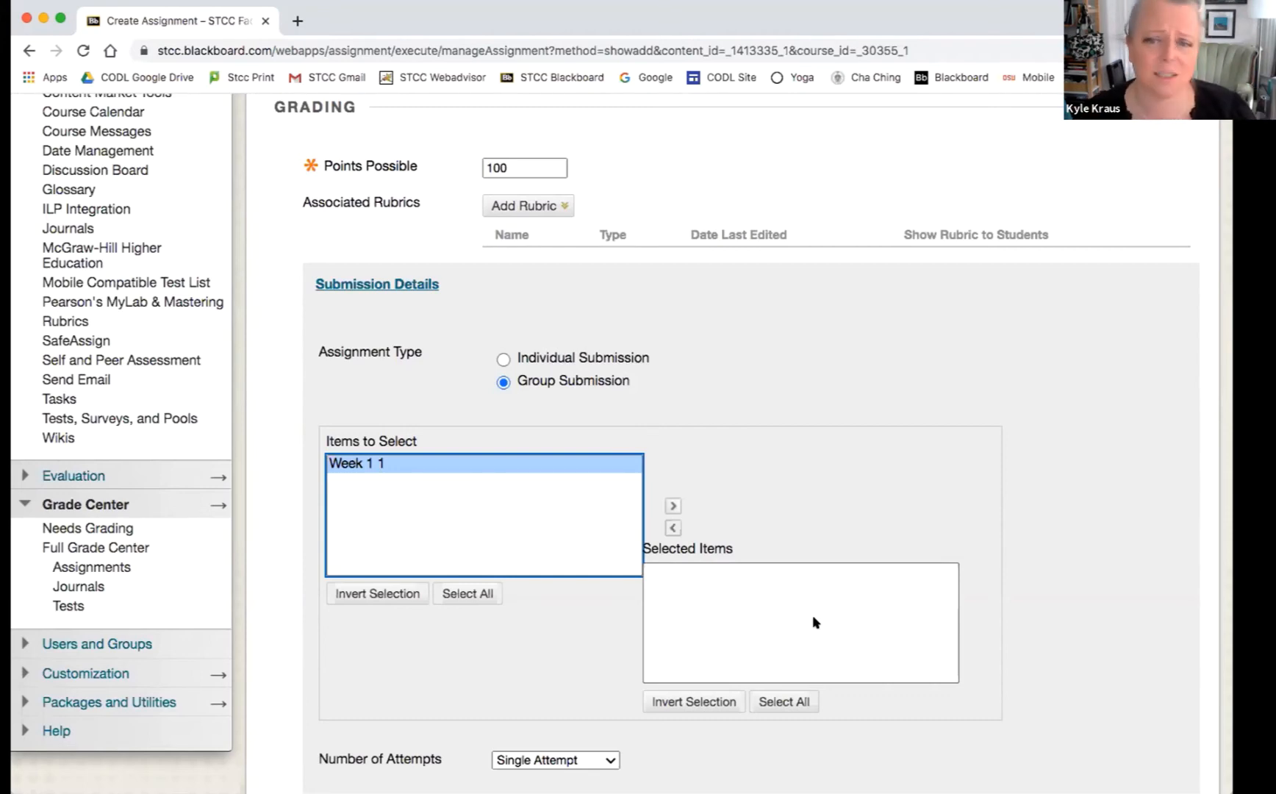
click(504, 360)
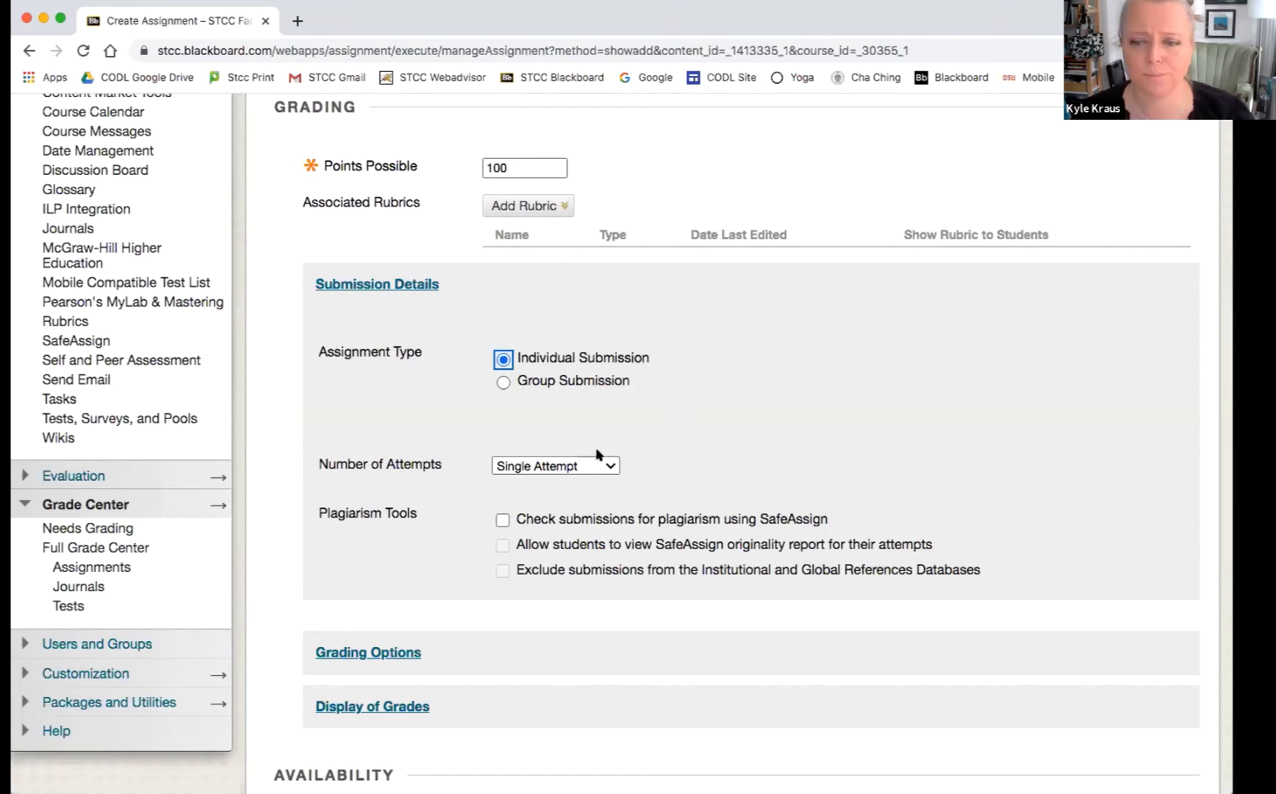
Allow multiple attempts on the assignment, with a maximum of 2 attempts scored using the Highest Grade.
click(558, 467)
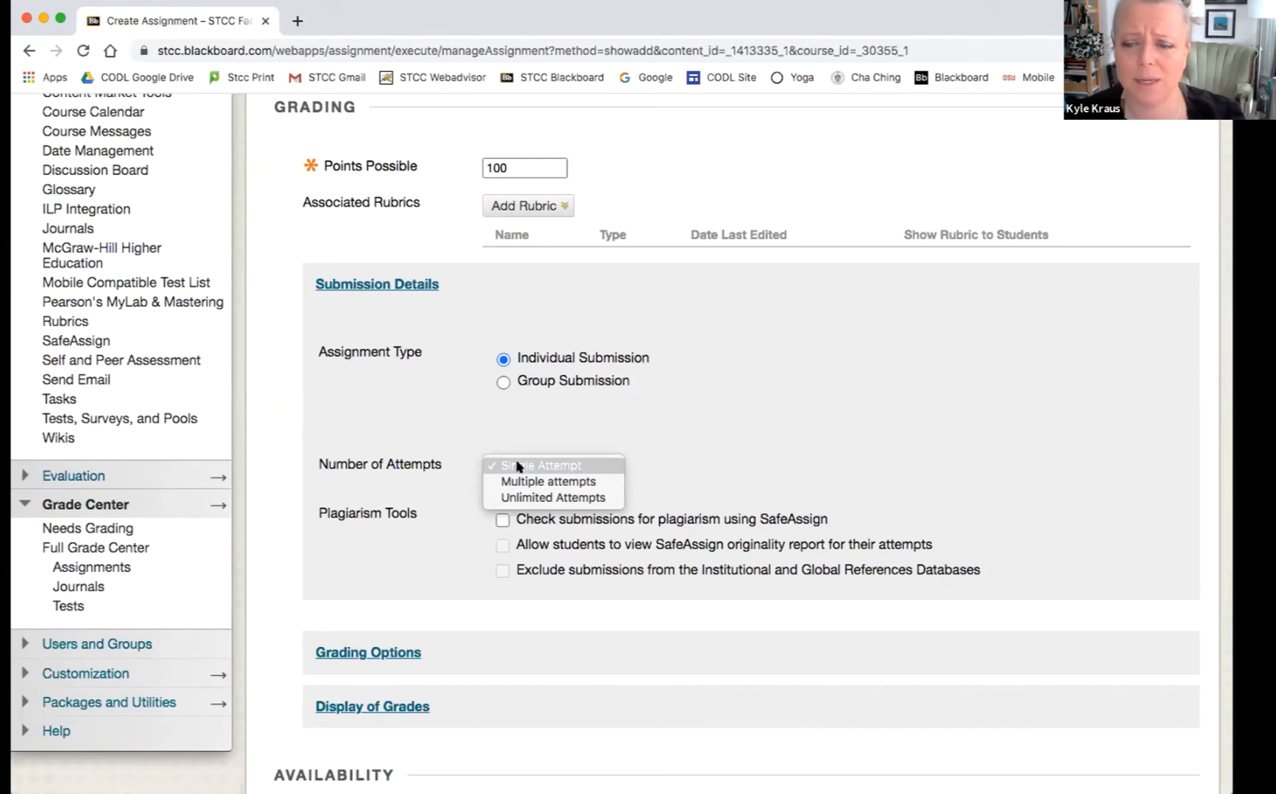
click(597, 485)
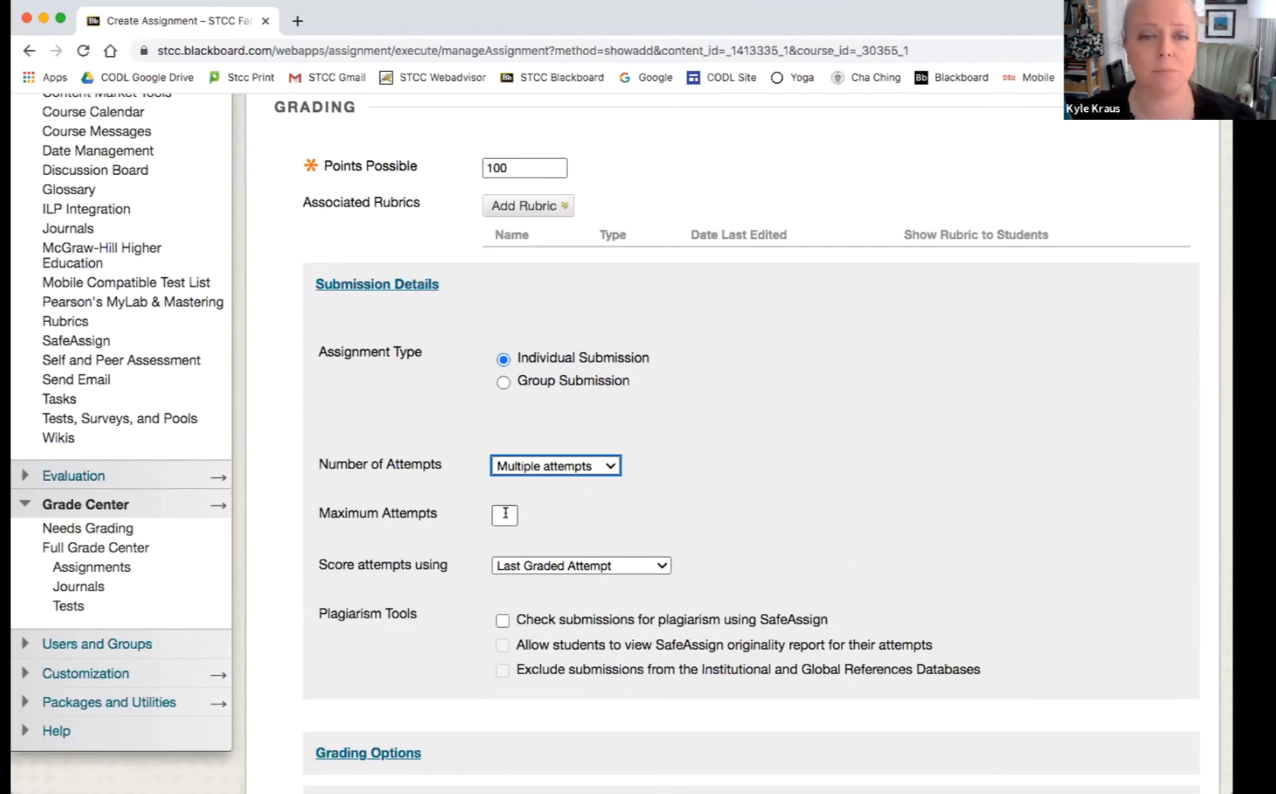
click(544, 565)
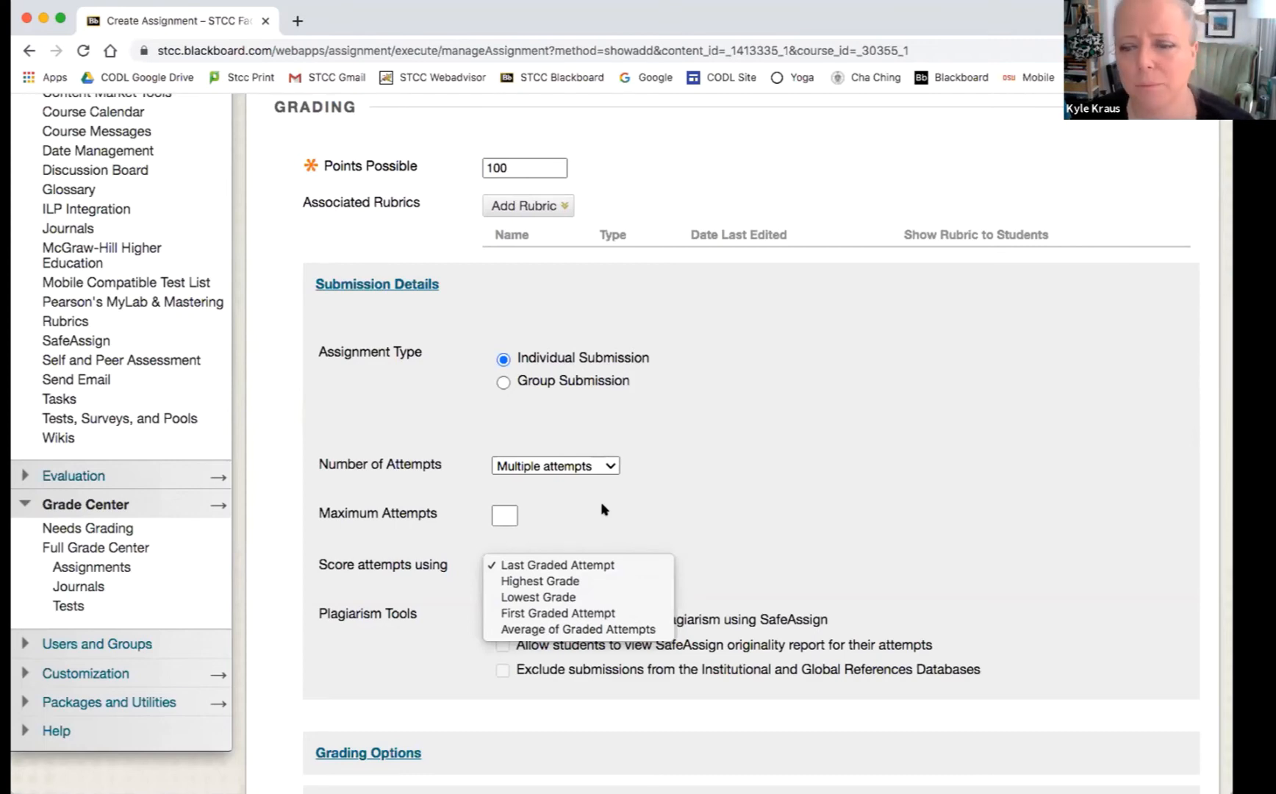
click(503, 514)
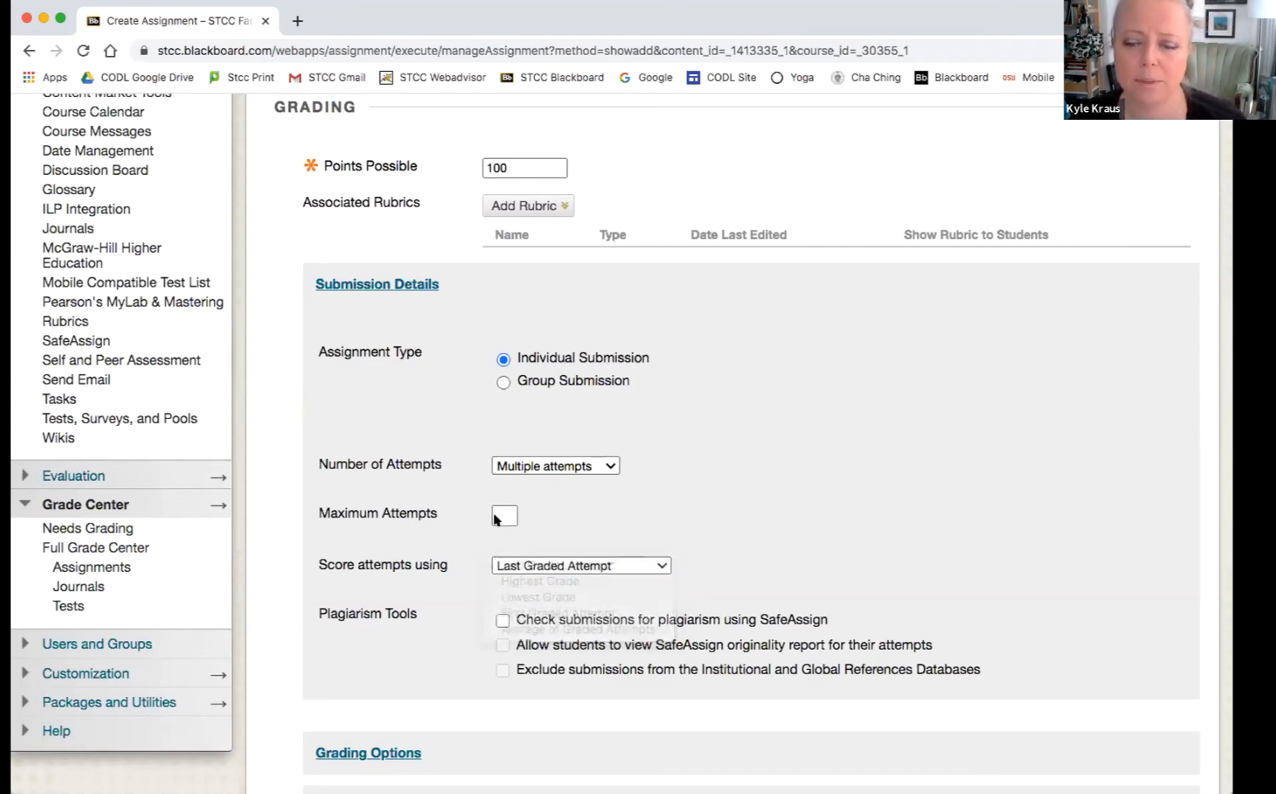
click(504, 514)
text(2)
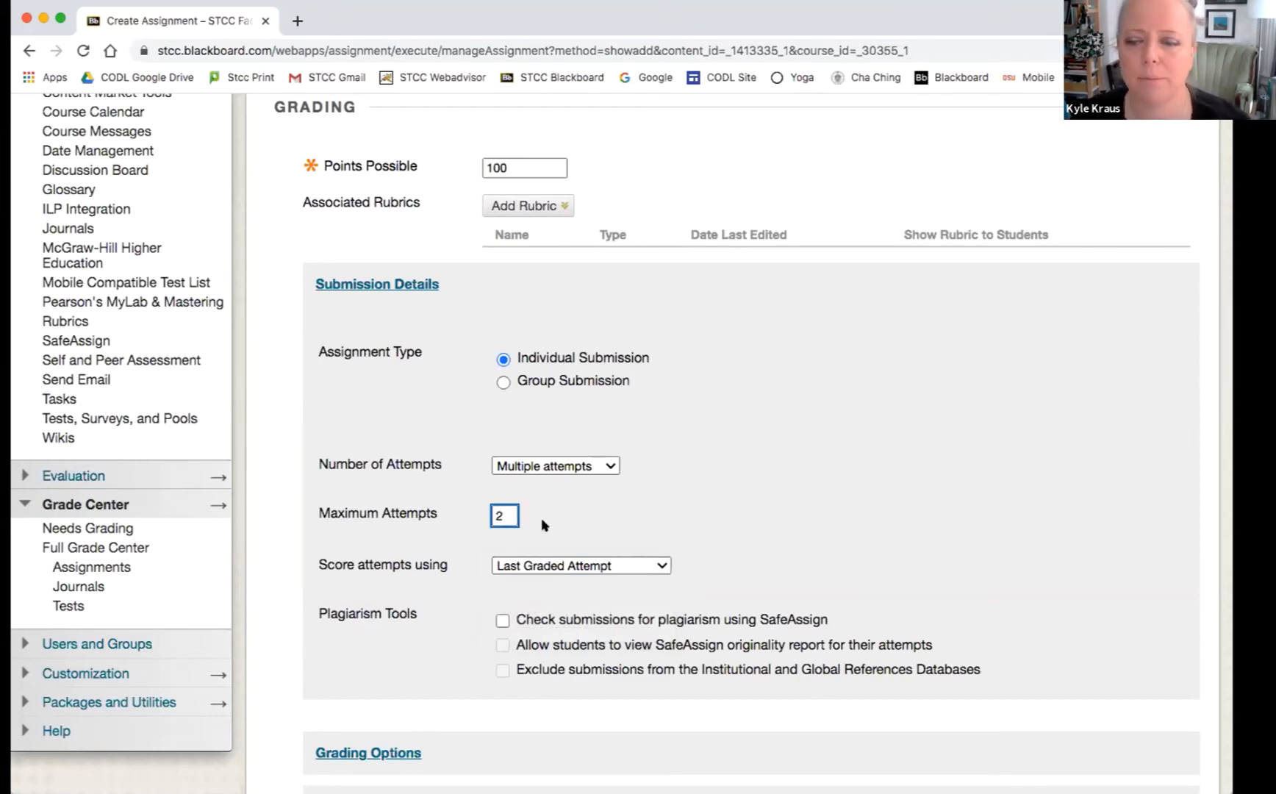
click(555, 565)
click(561, 580)
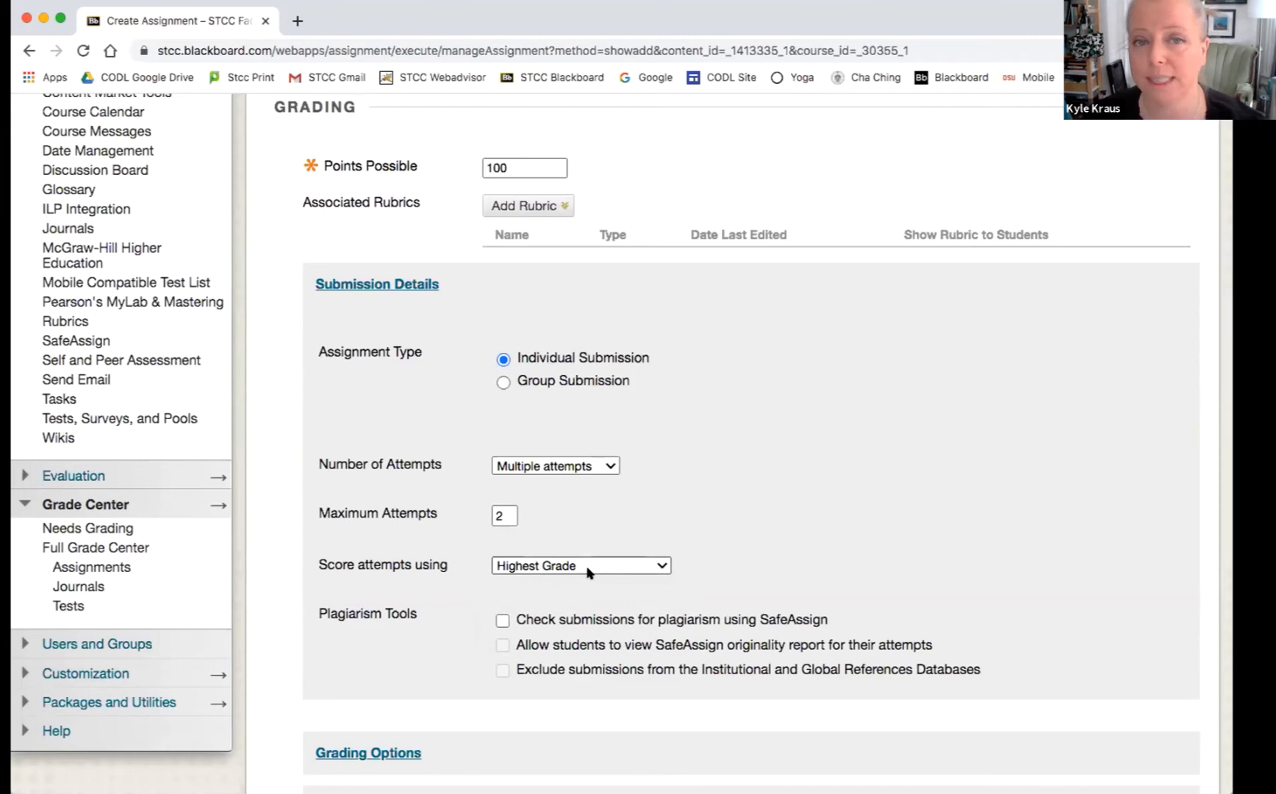
click(553, 466)
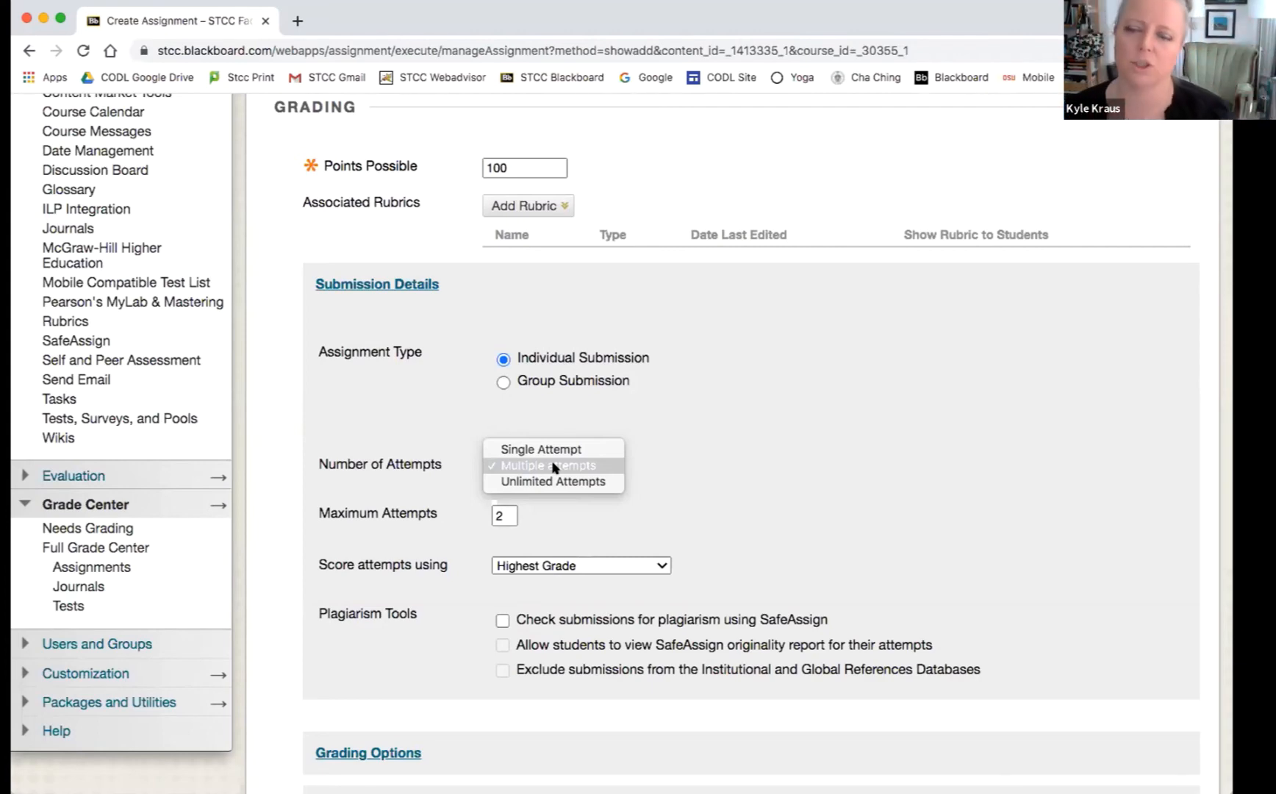
click(746, 460)
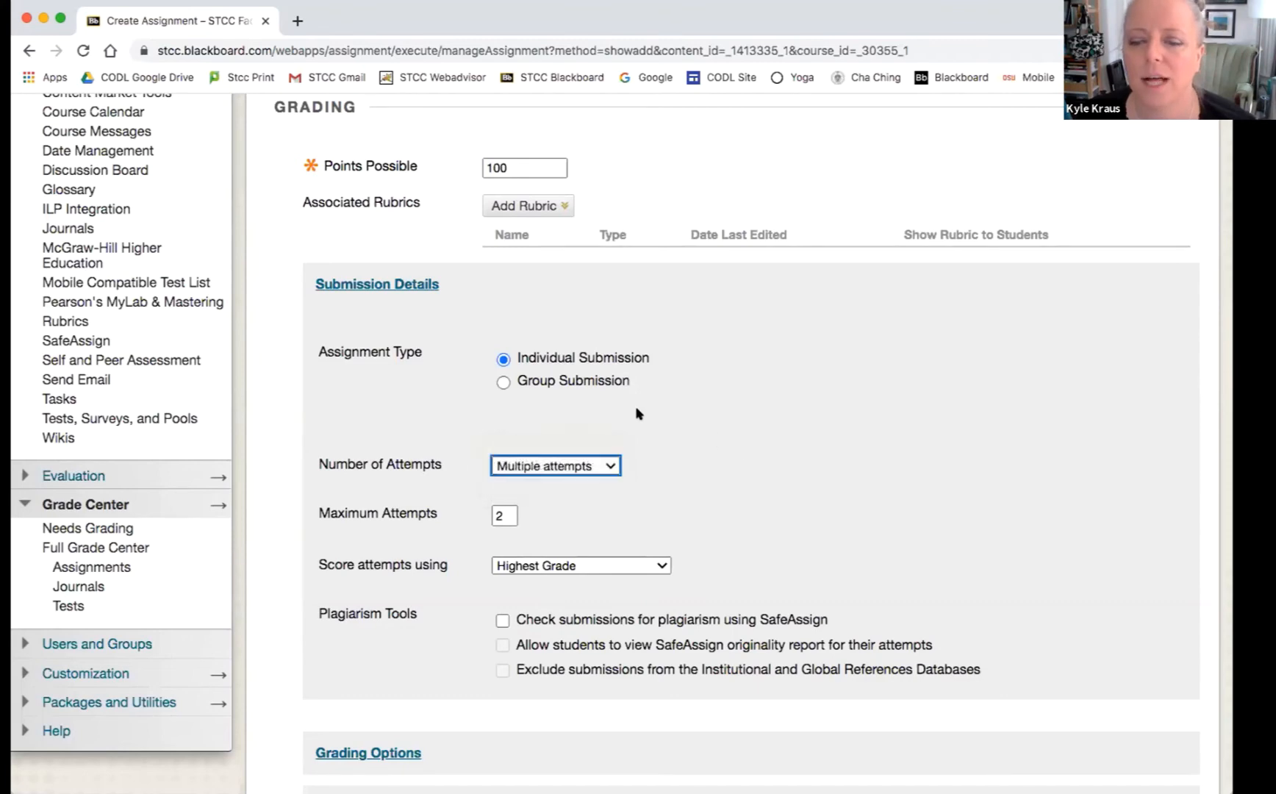
Enable the SafeAssign plagiarism check and let students view the originality report, leaving submissions included in the Institutional and Global References Databases.
scroll(706, 474, down, 2)
scroll(706, 474, down, 5)
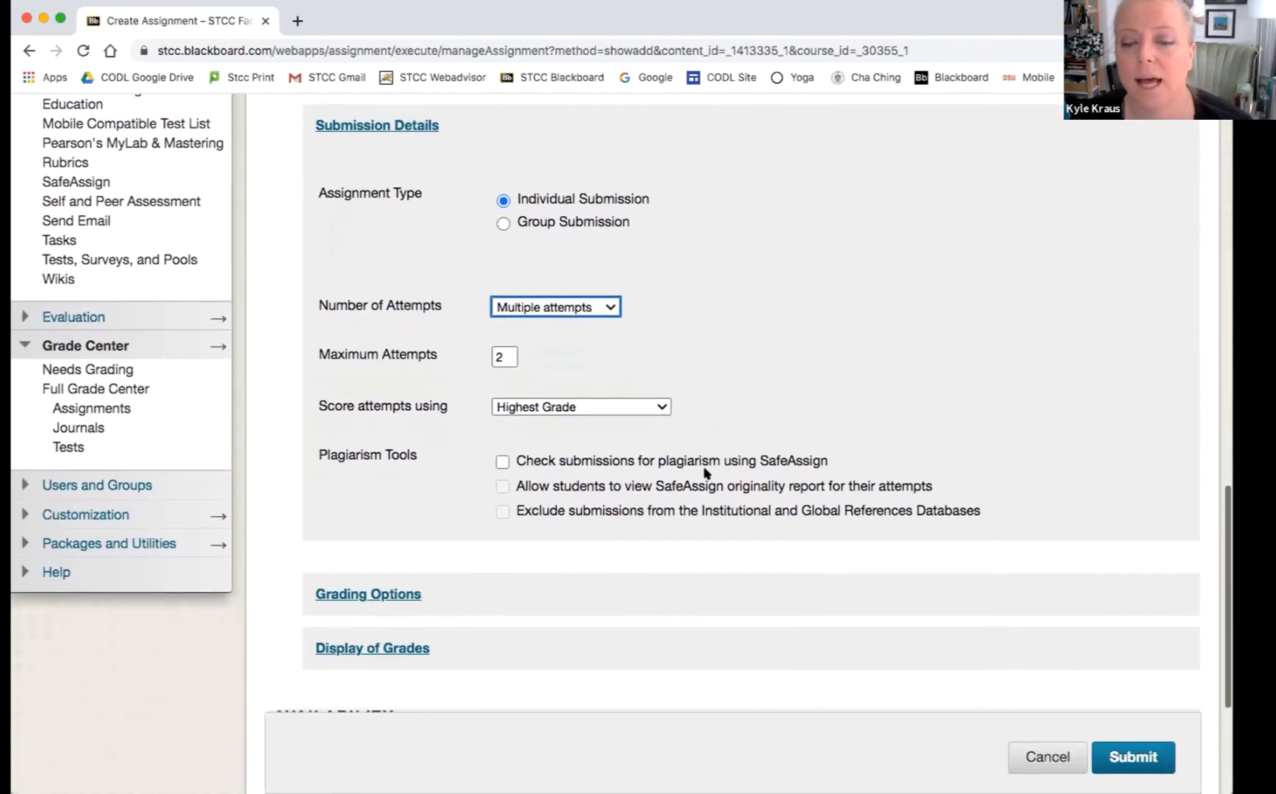
drag(318, 395, 421, 394)
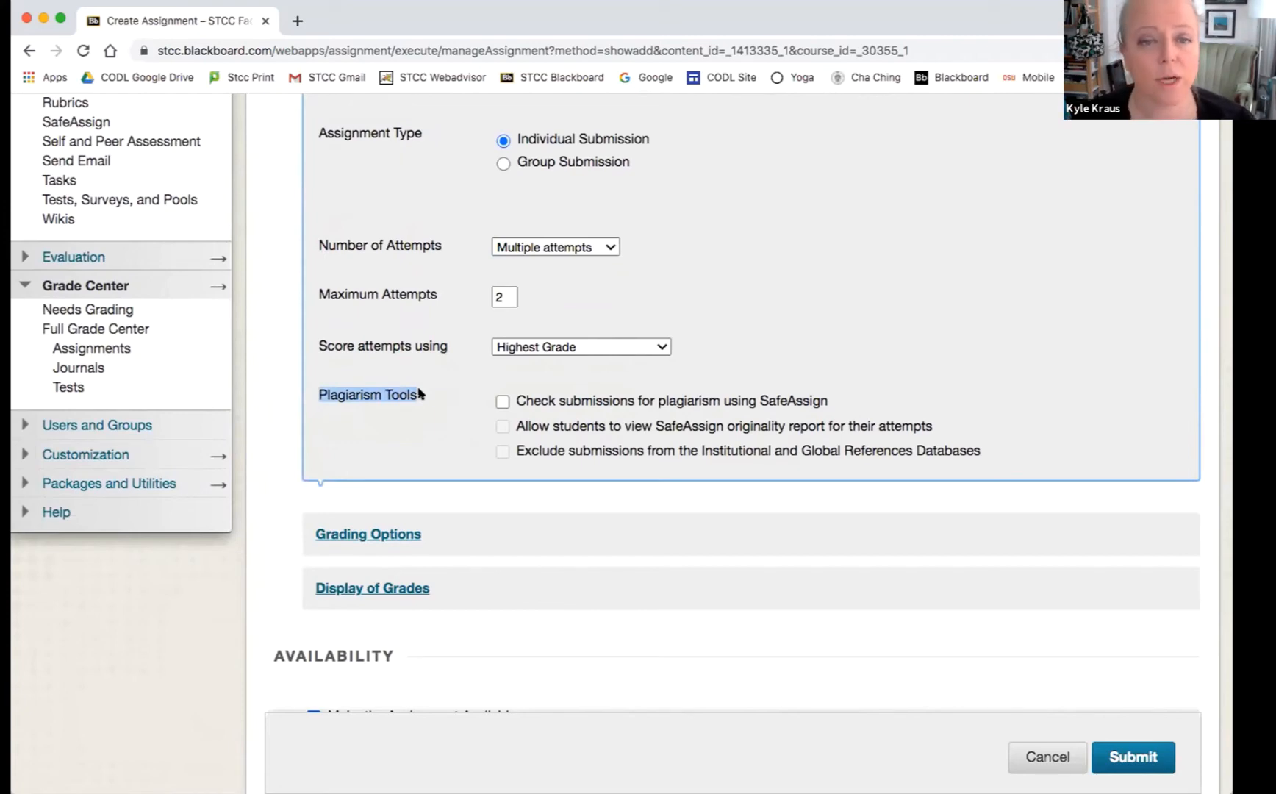
click(502, 402)
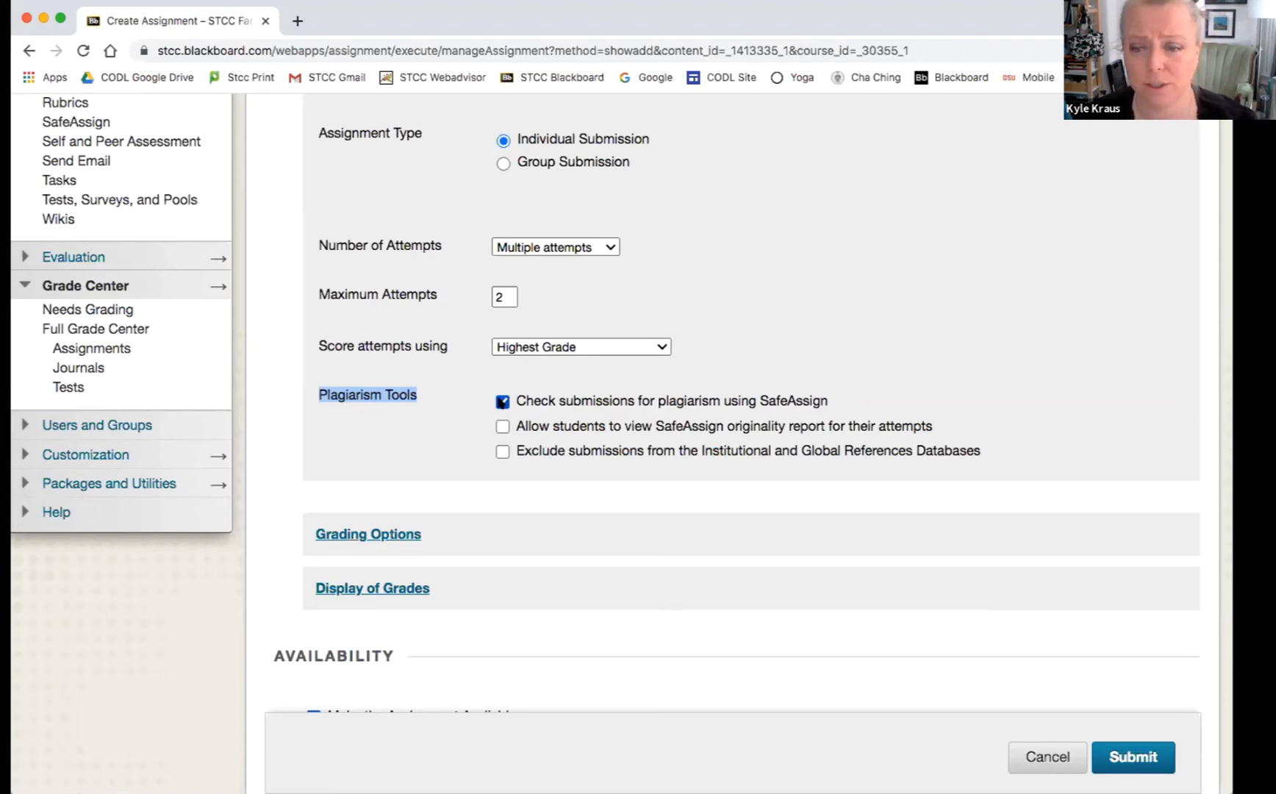
click(502, 426)
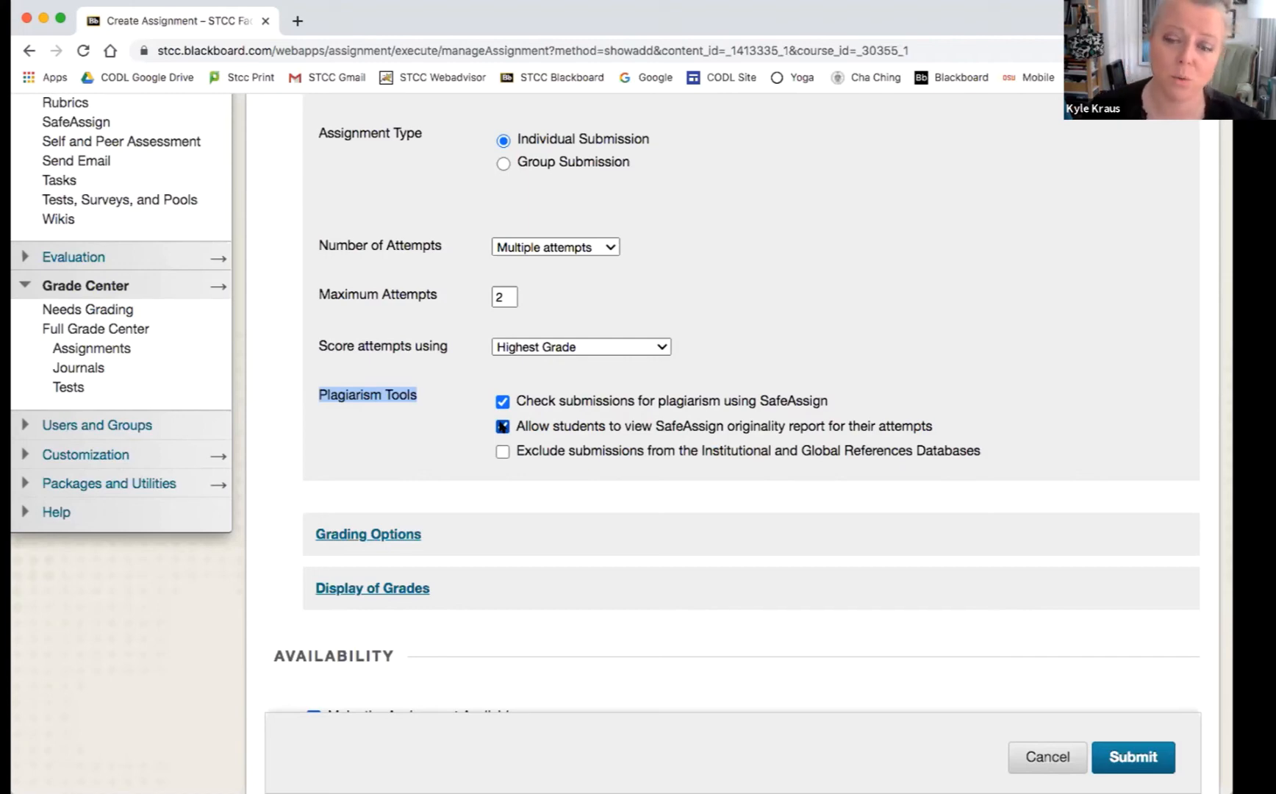
click(503, 426)
click(503, 428)
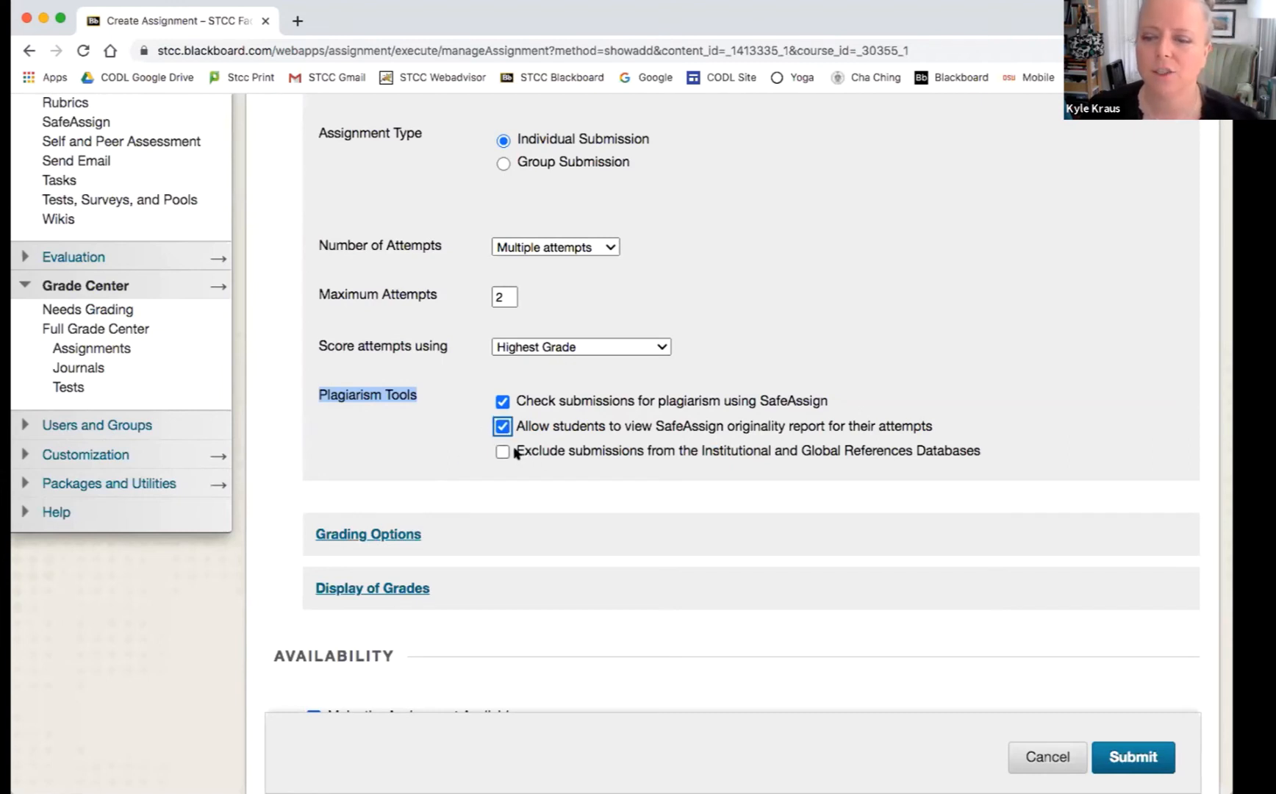
drag(517, 452, 986, 455)
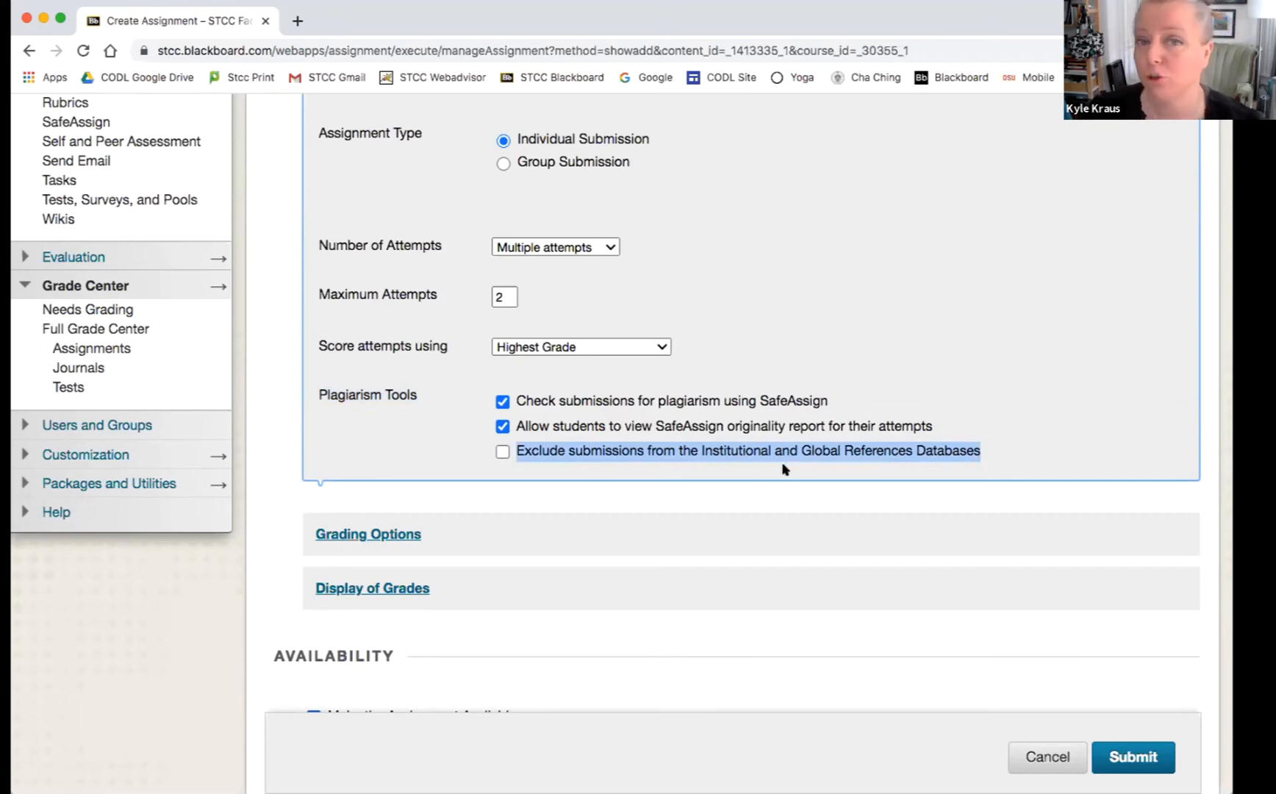
click(502, 452)
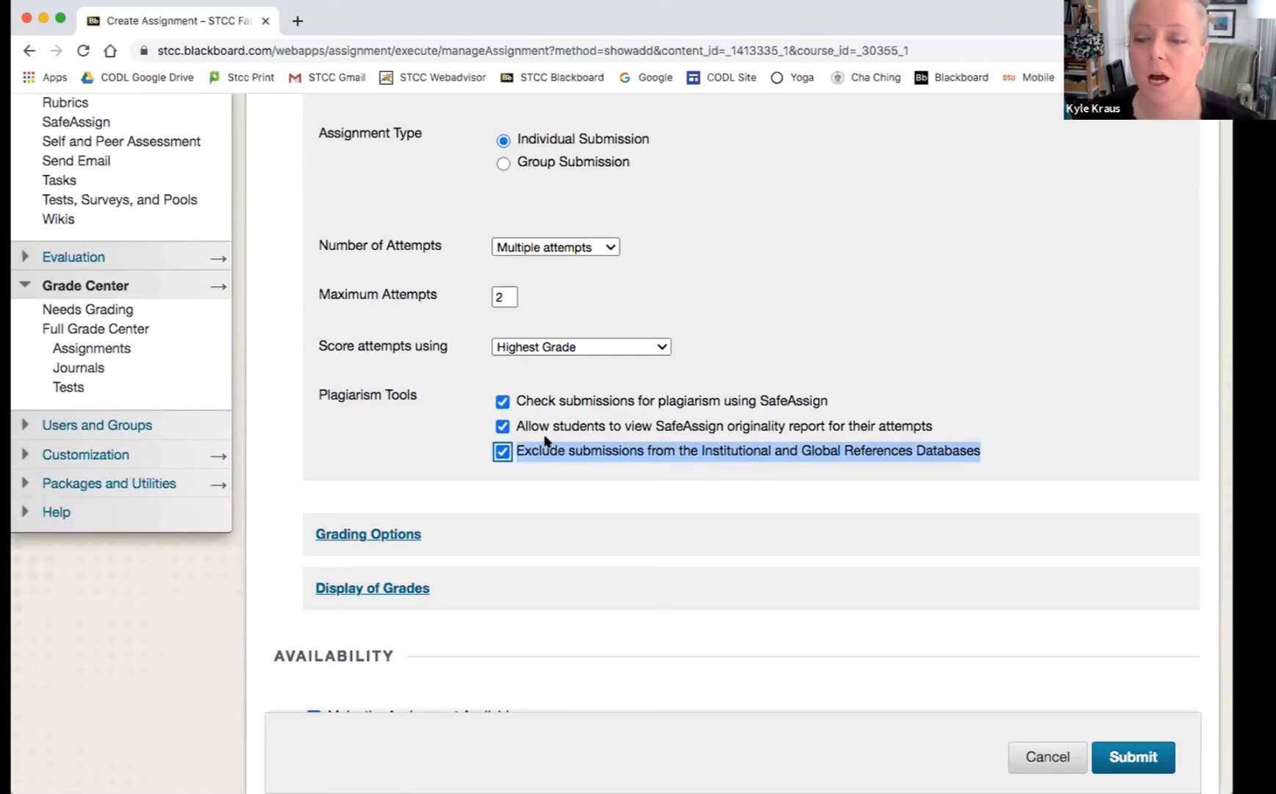
click(502, 452)
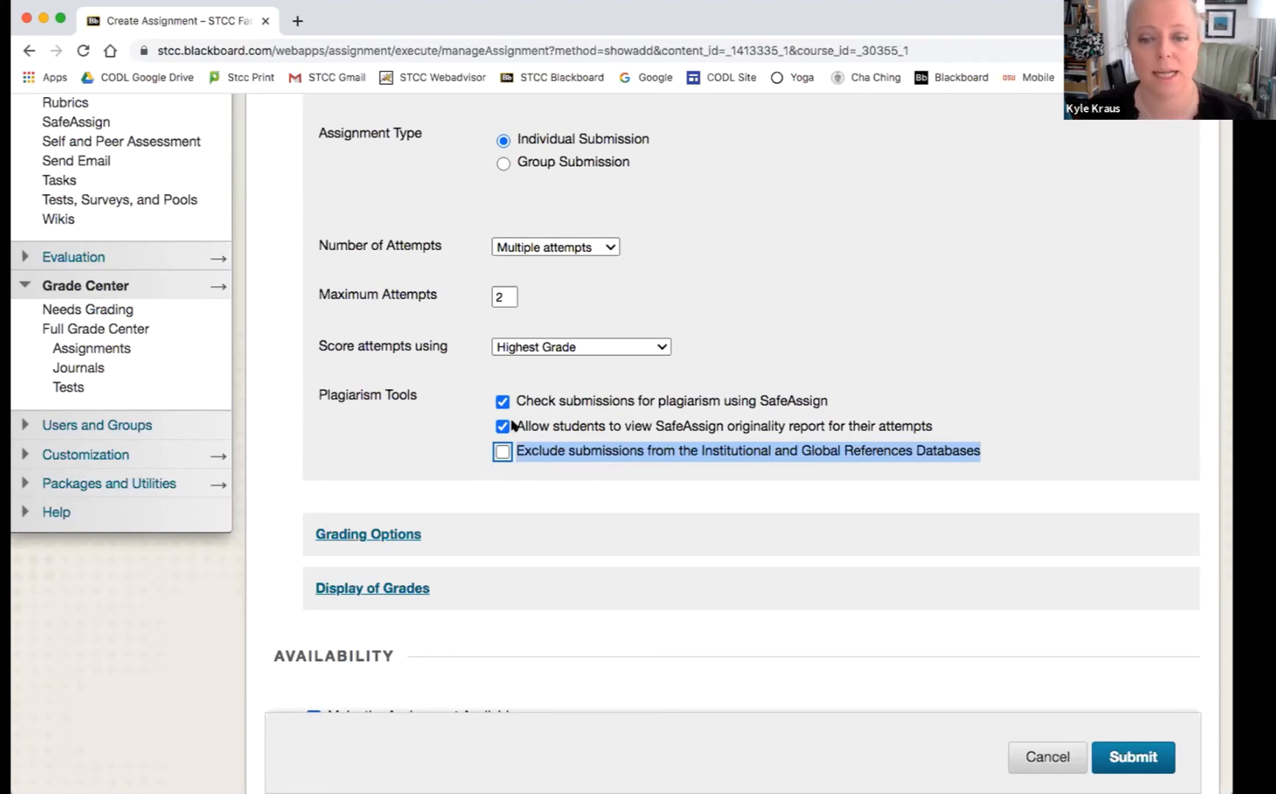
Open the Grading Options, try anonymous grading with its two disabling choices, specific date and after all submissions are graded, and turn it off again.
scroll(457, 460, down, 2)
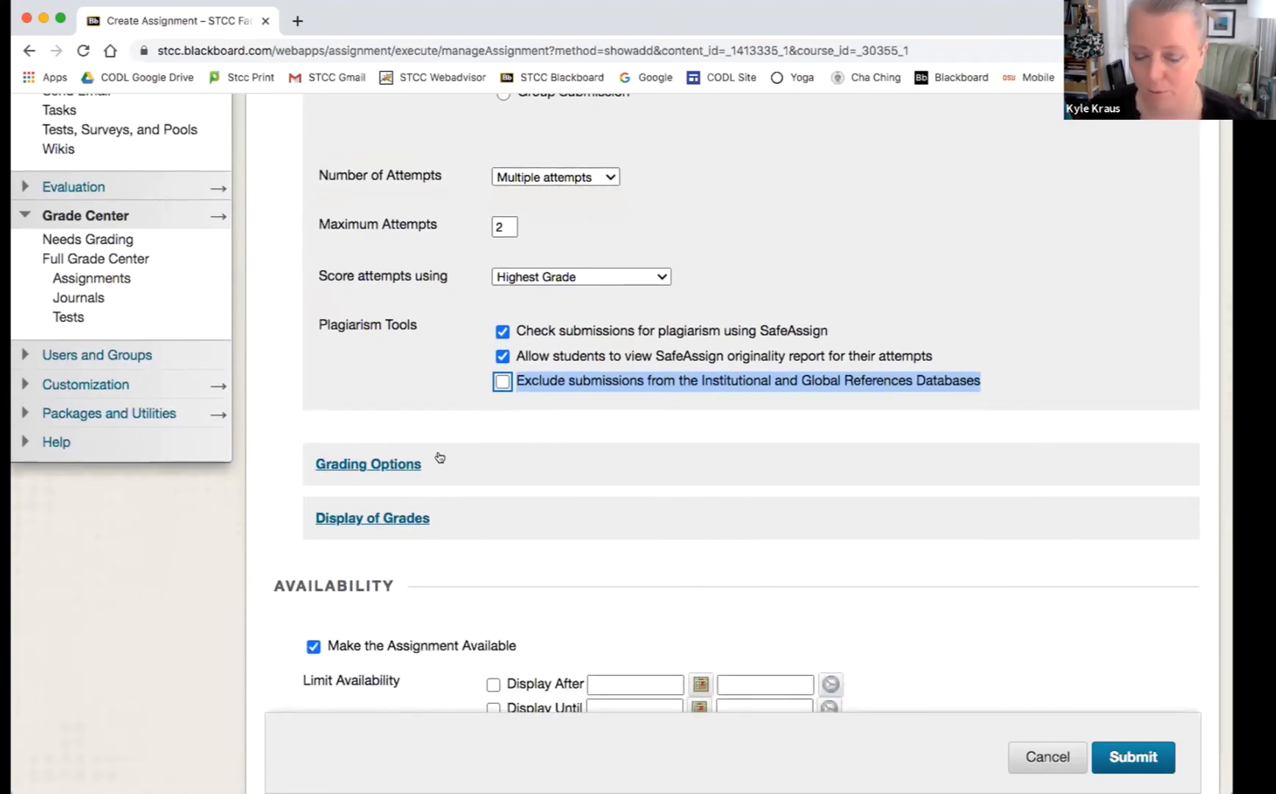
click(375, 464)
scroll(322, 465, down, 3)
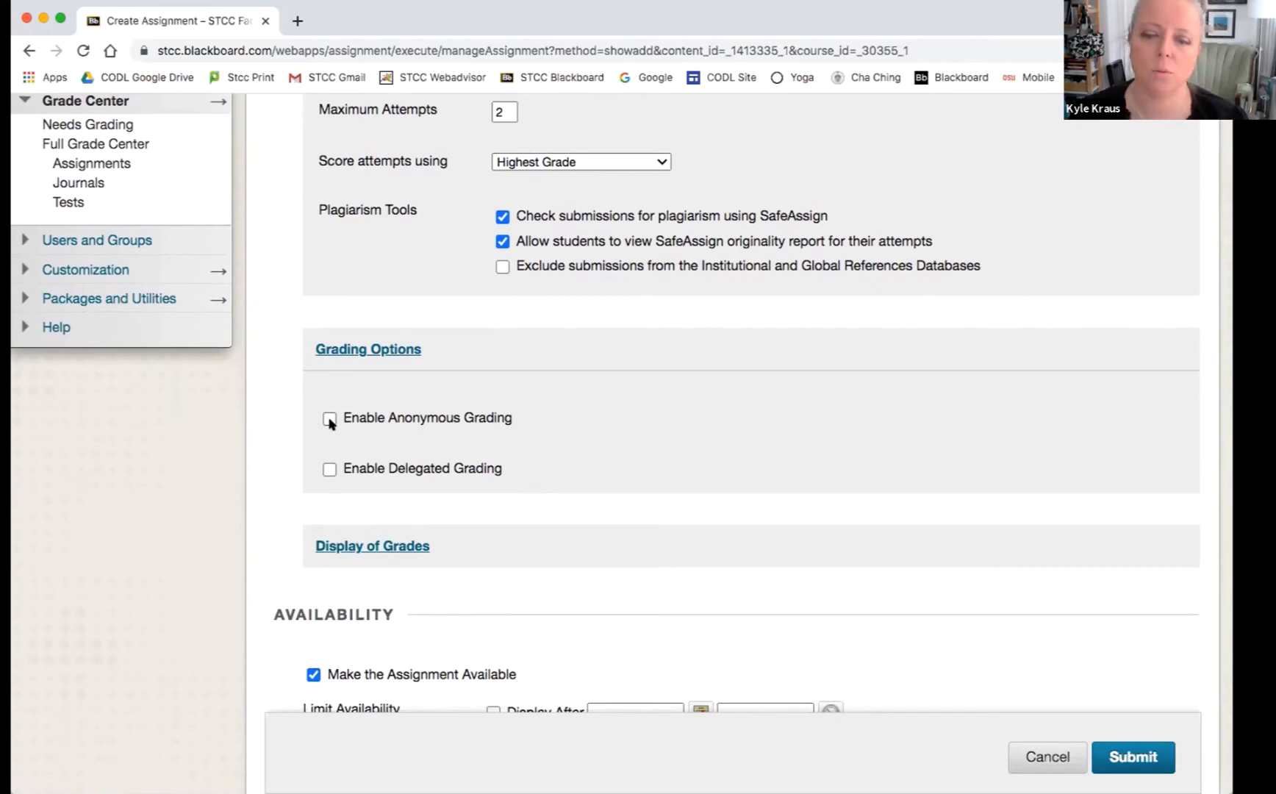
drag(337, 416, 515, 416)
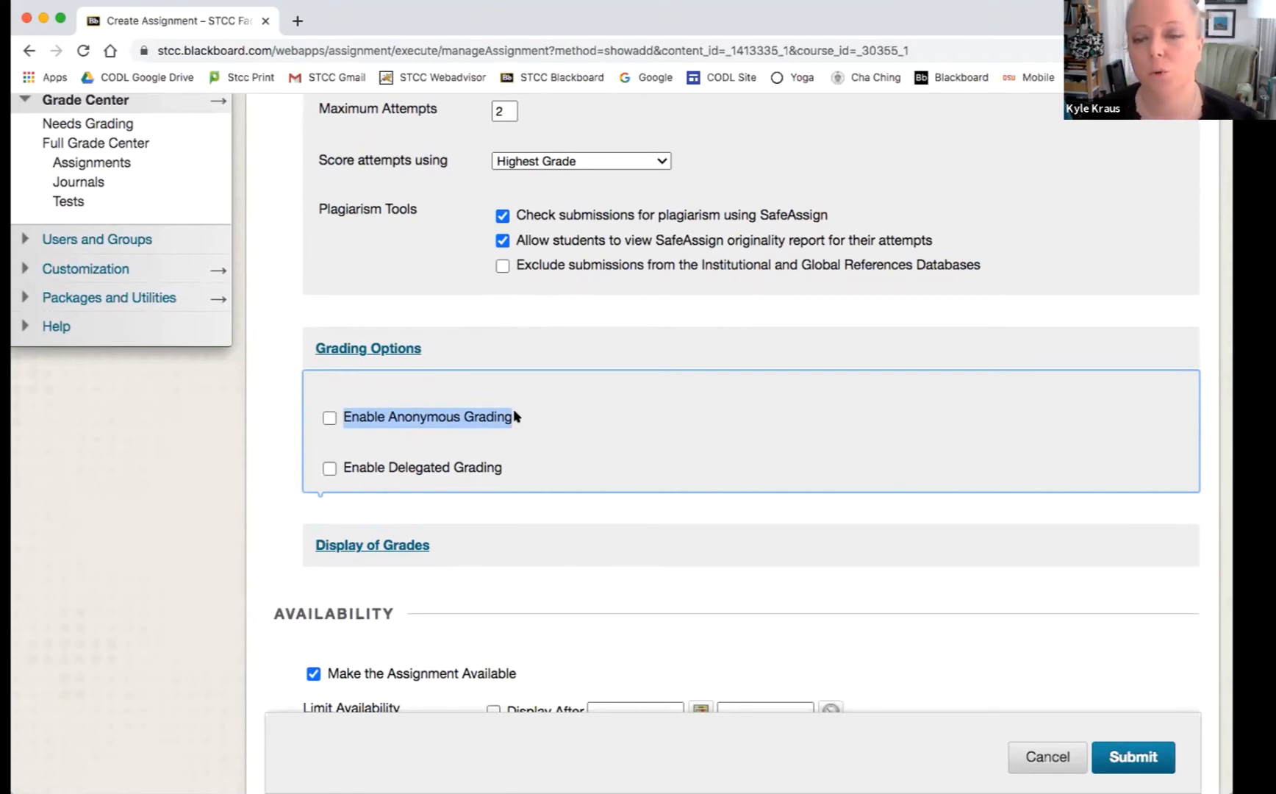
click(329, 418)
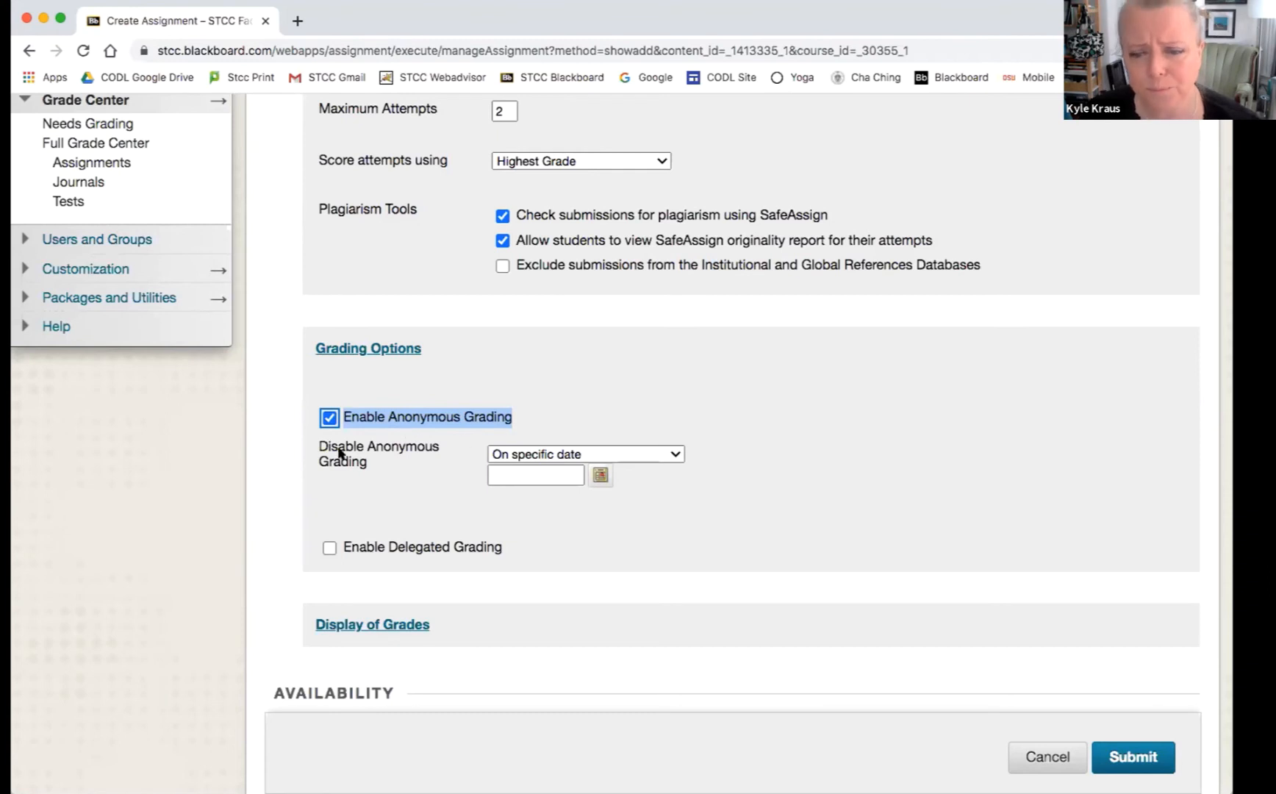
drag(319, 449, 409, 457)
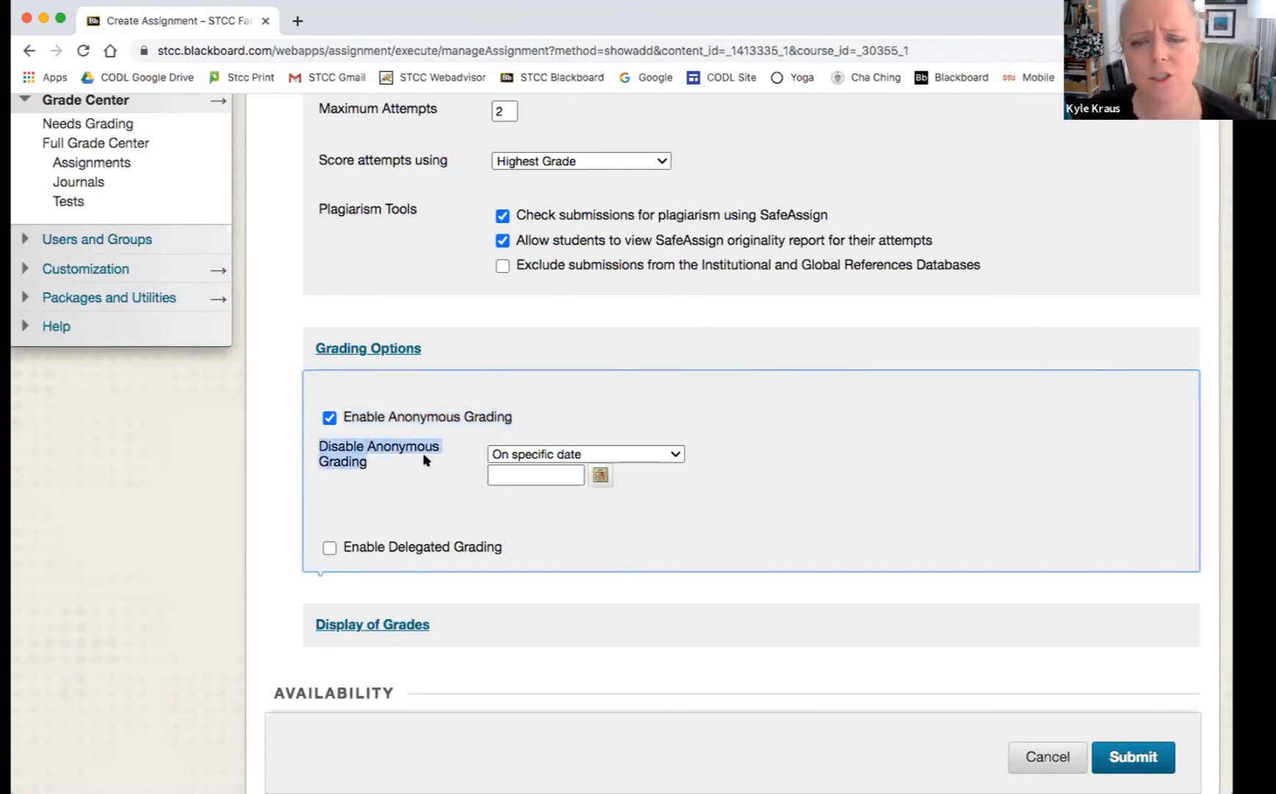
click(541, 455)
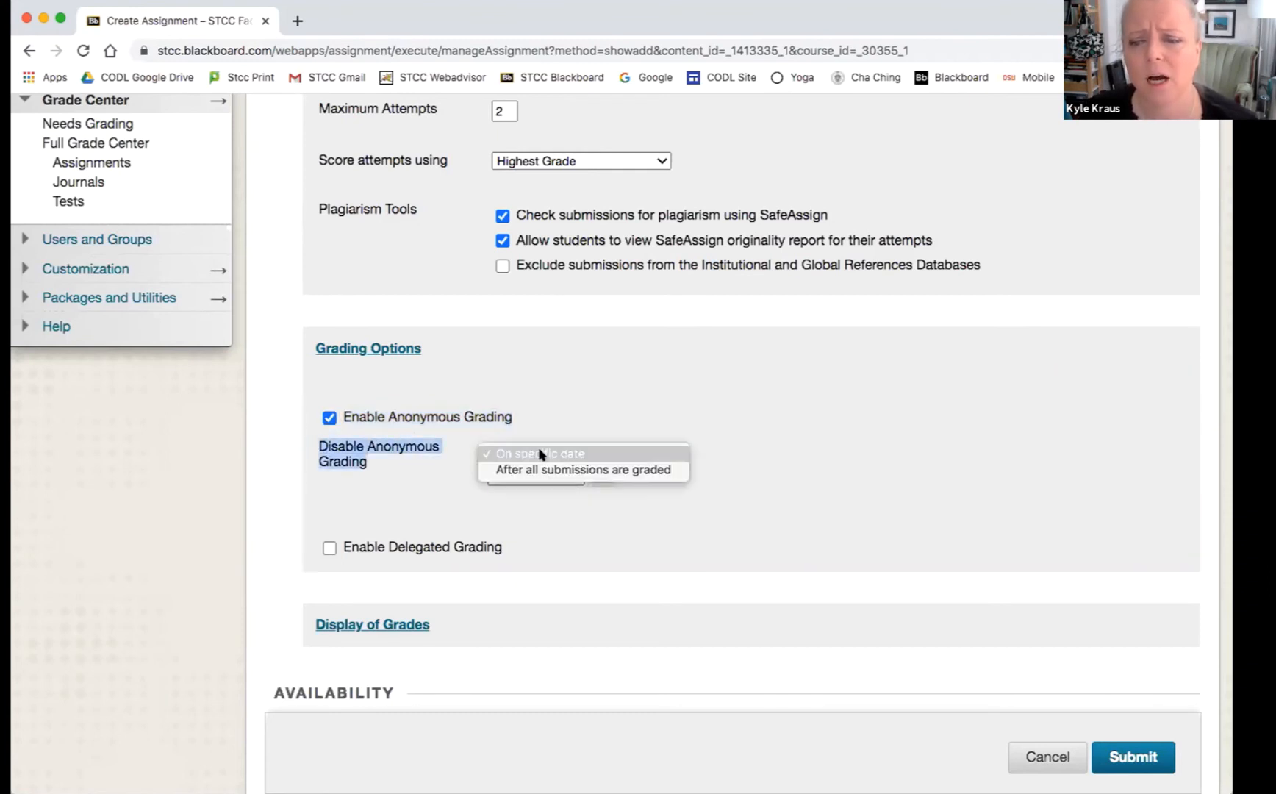
click(650, 470)
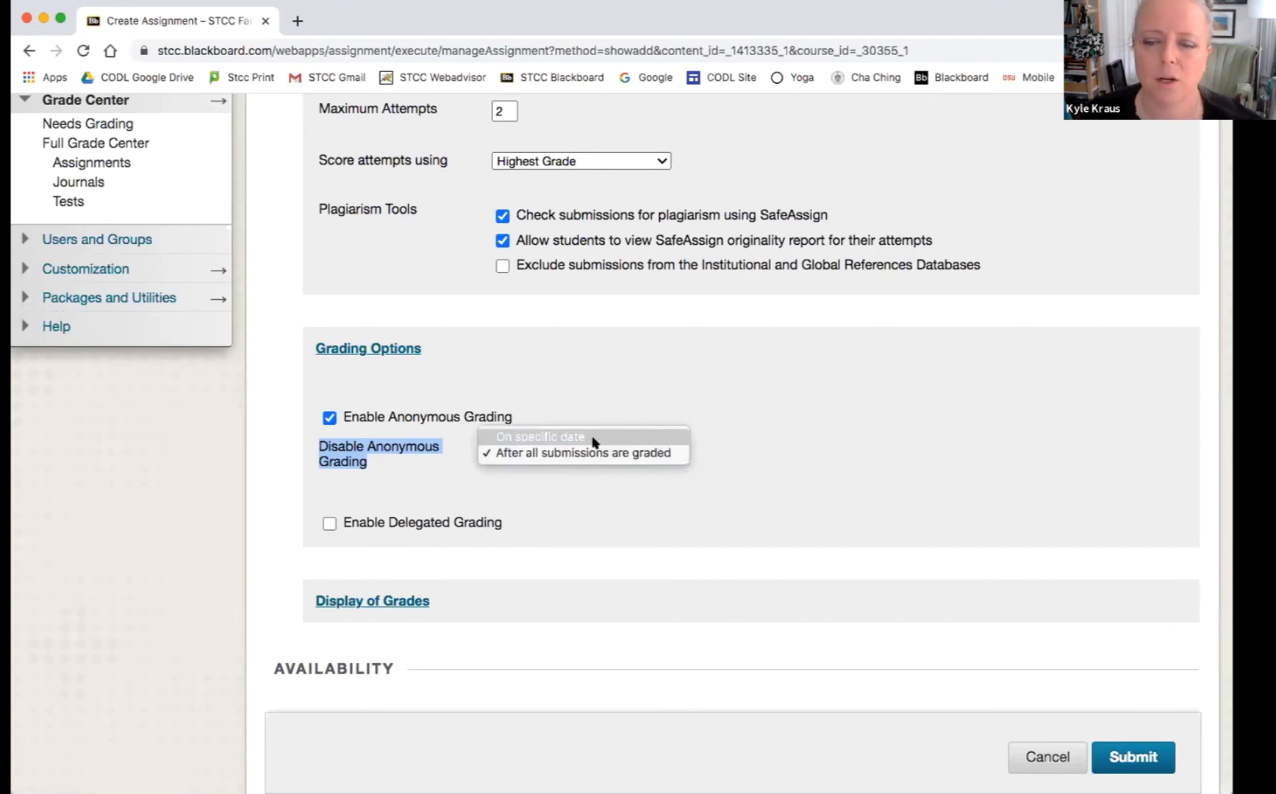
click(592, 438)
click(329, 418)
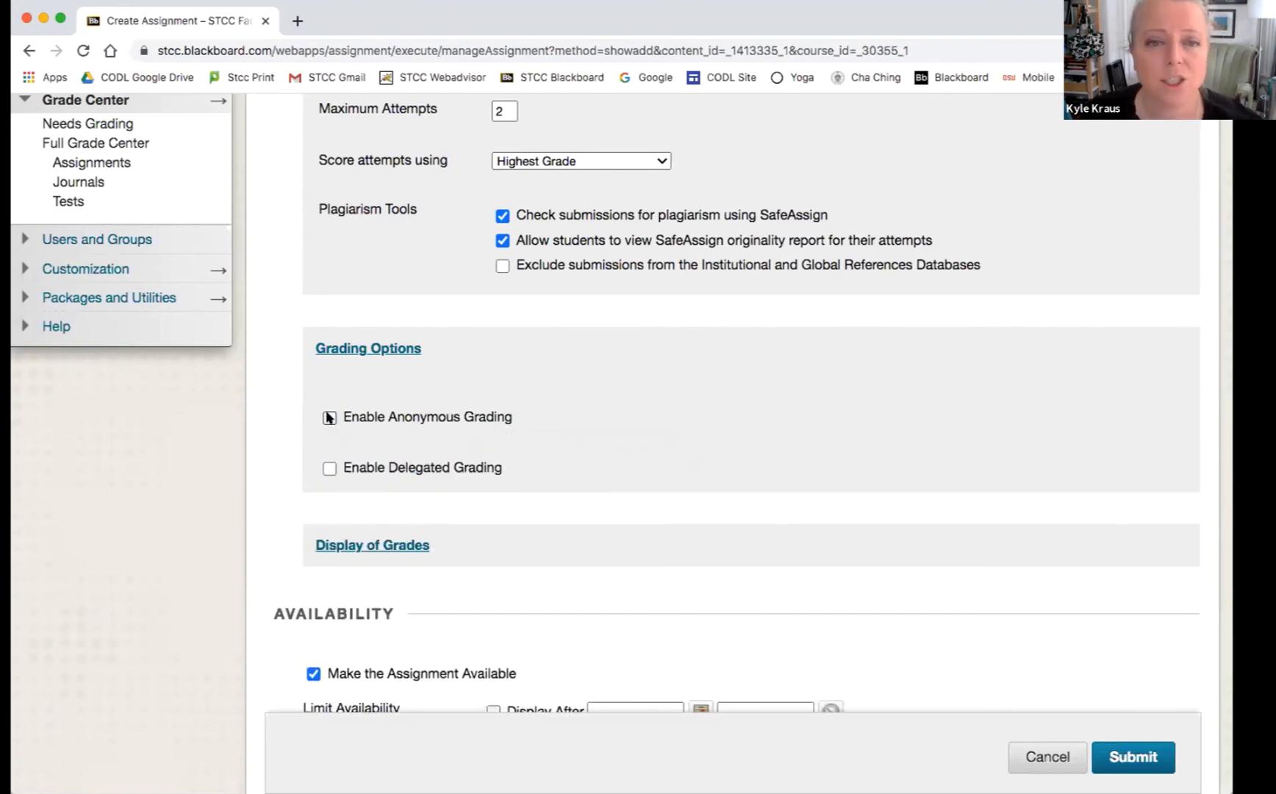
Try enabling delegated grading to review the possible graders' settings, and turn it off again.
click(329, 469)
scroll(621, 525, down, 2)
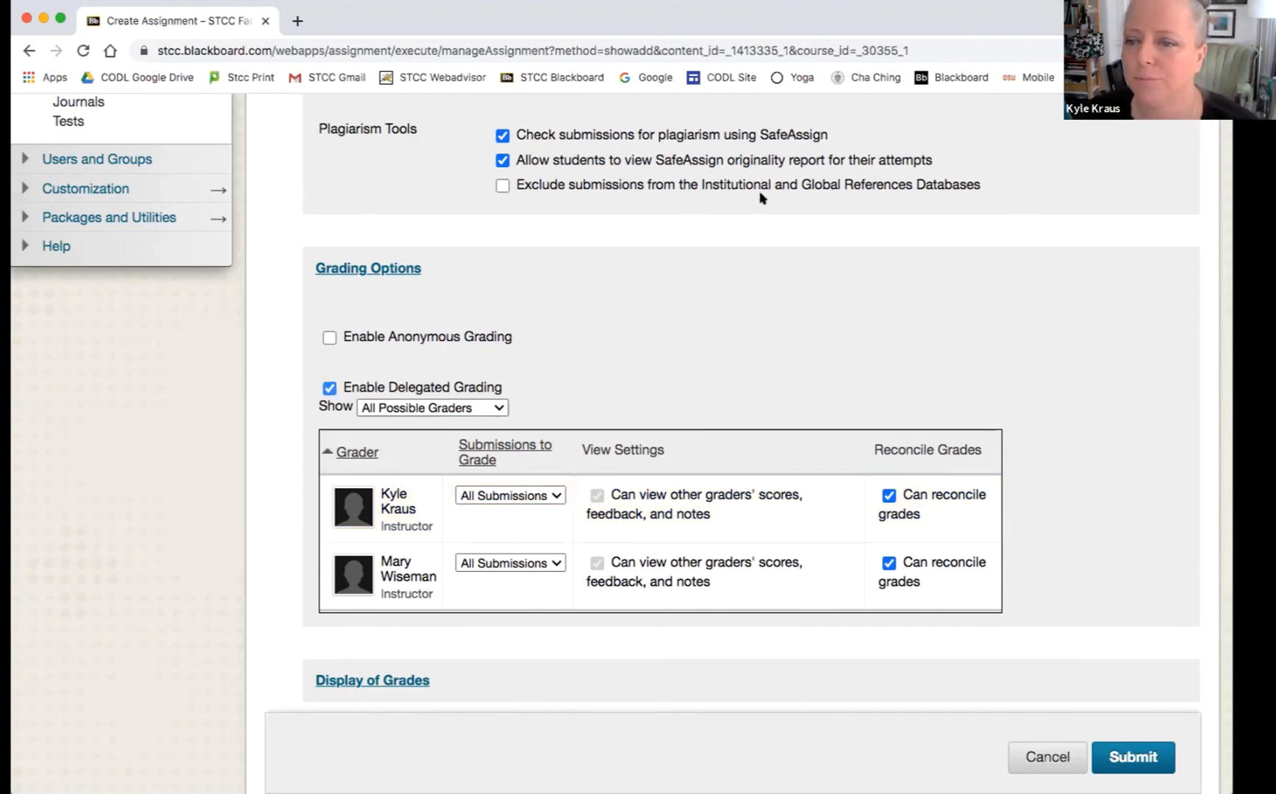
key(space)
Expand the Display of Grades settings and review the primary and secondary grade display choices, keeping Score and None.
scroll(318, 394, down, 2)
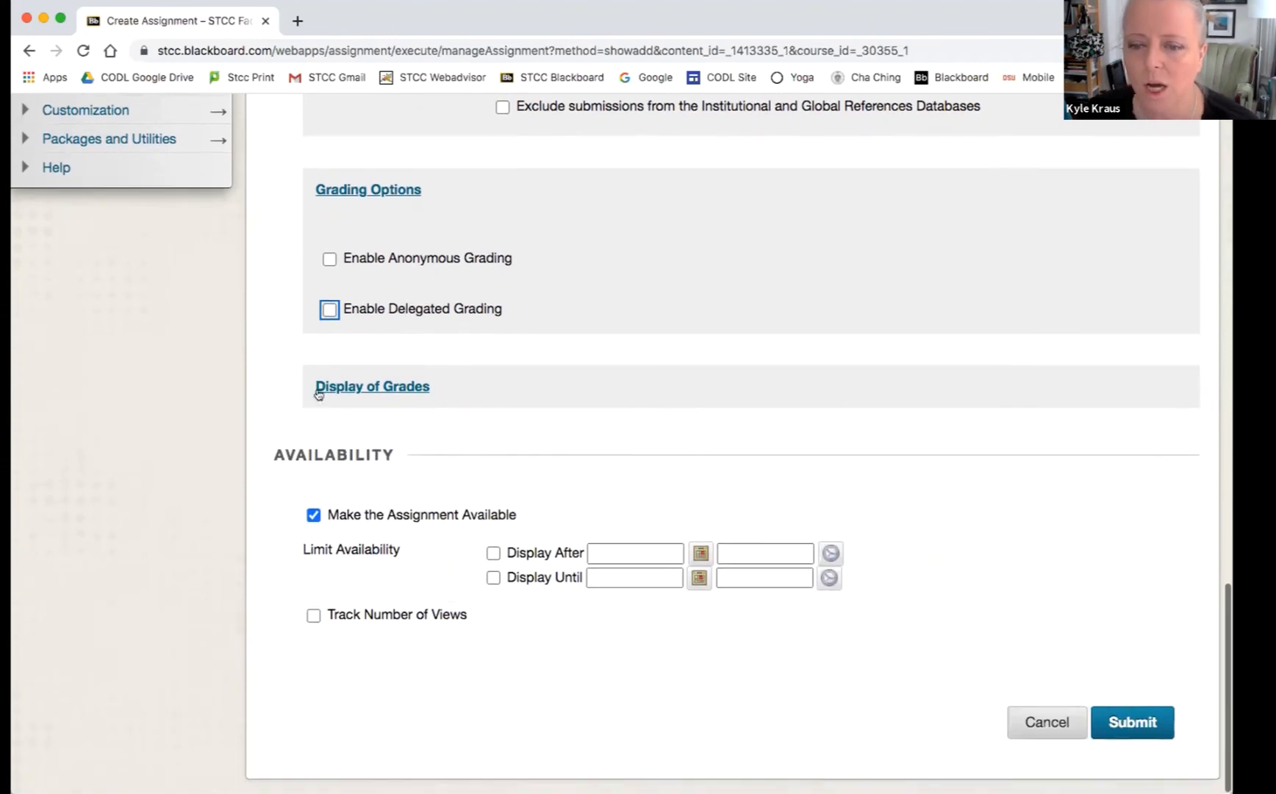
click(327, 388)
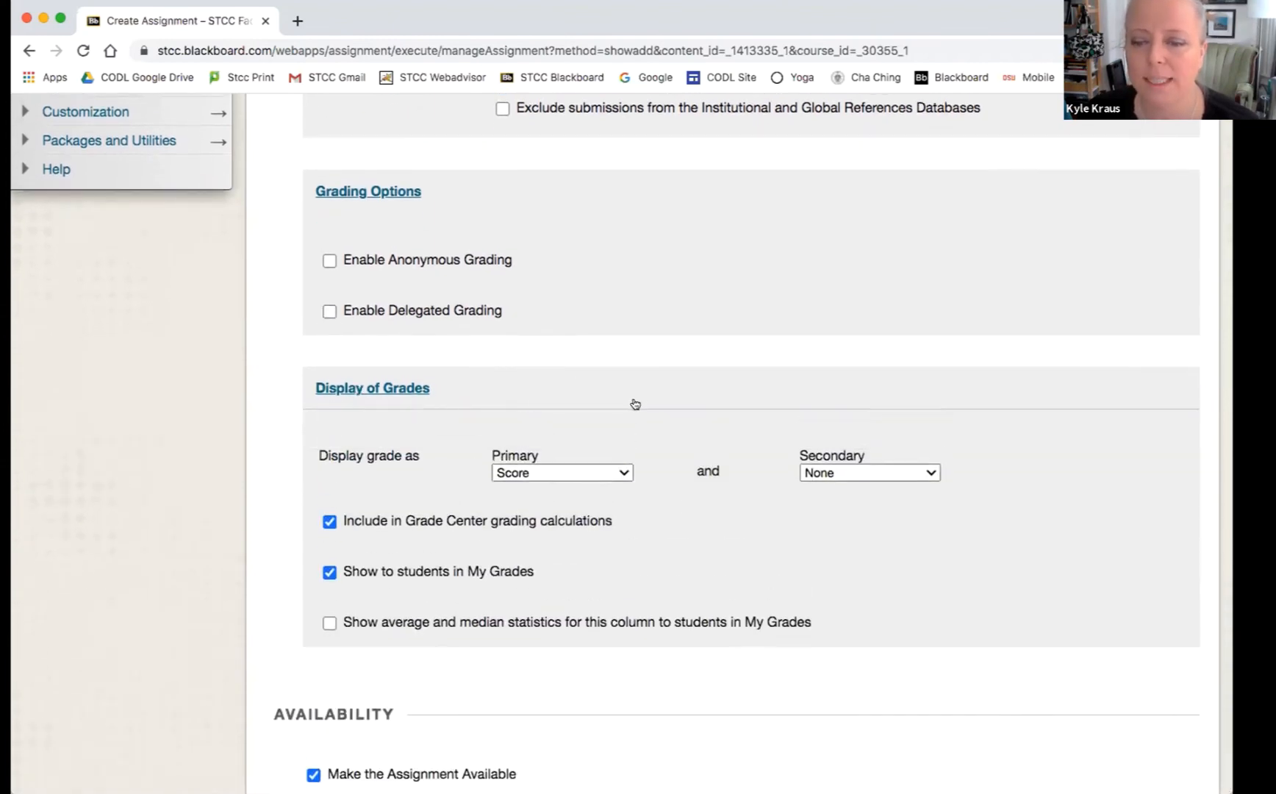
scroll(635, 403, down, 4)
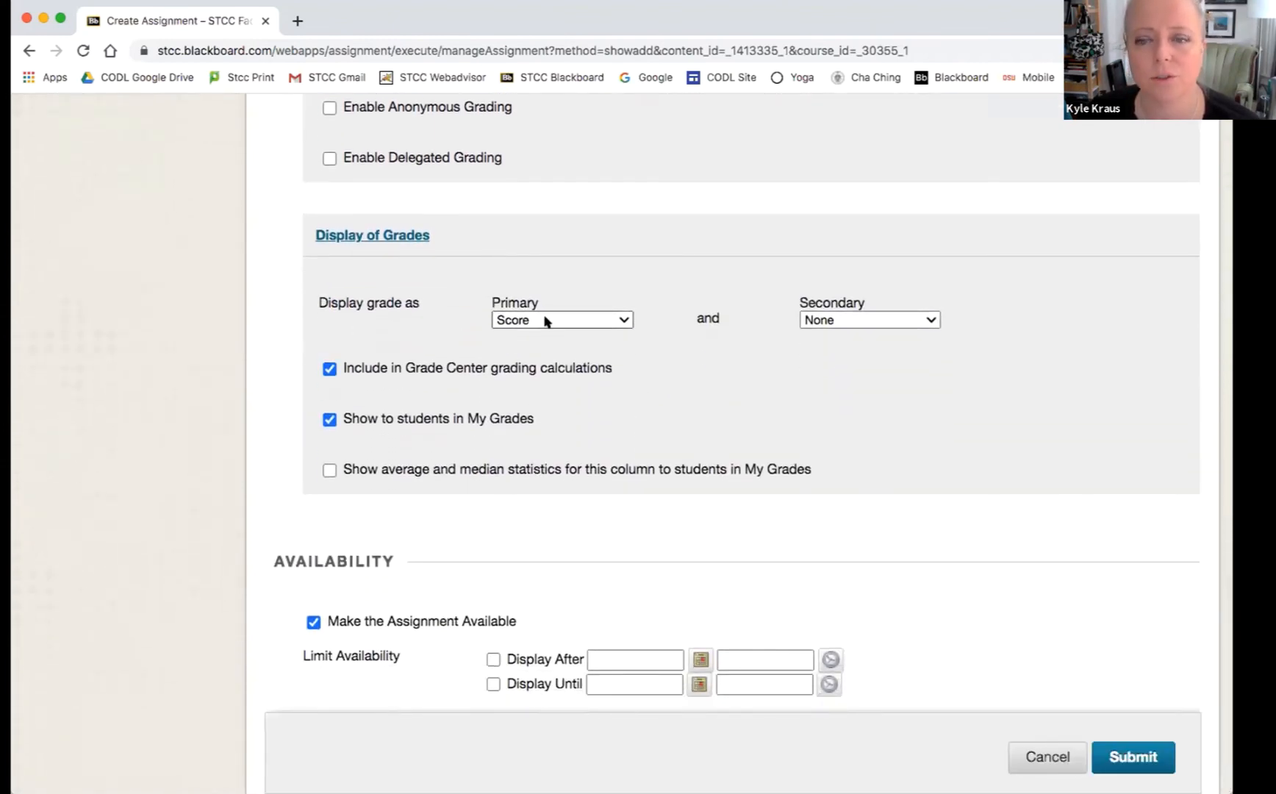
click(546, 321)
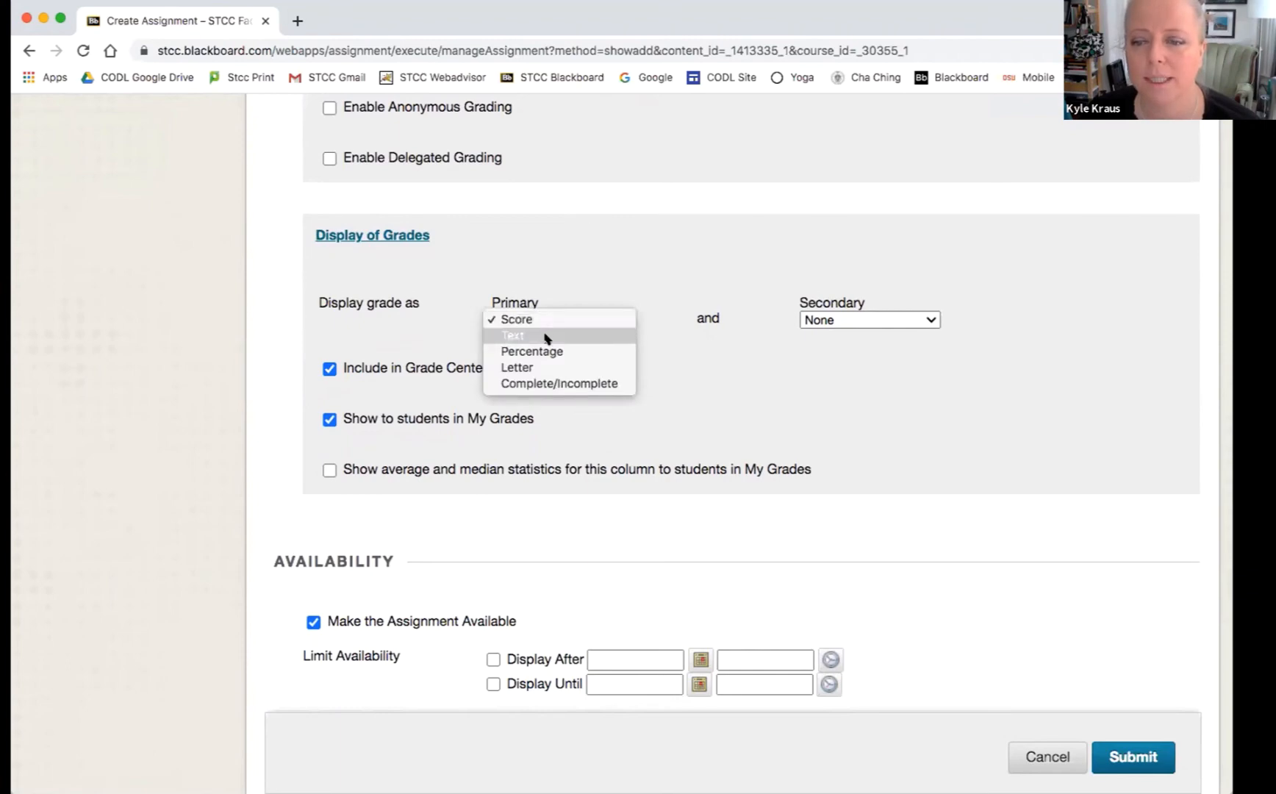
click(829, 320)
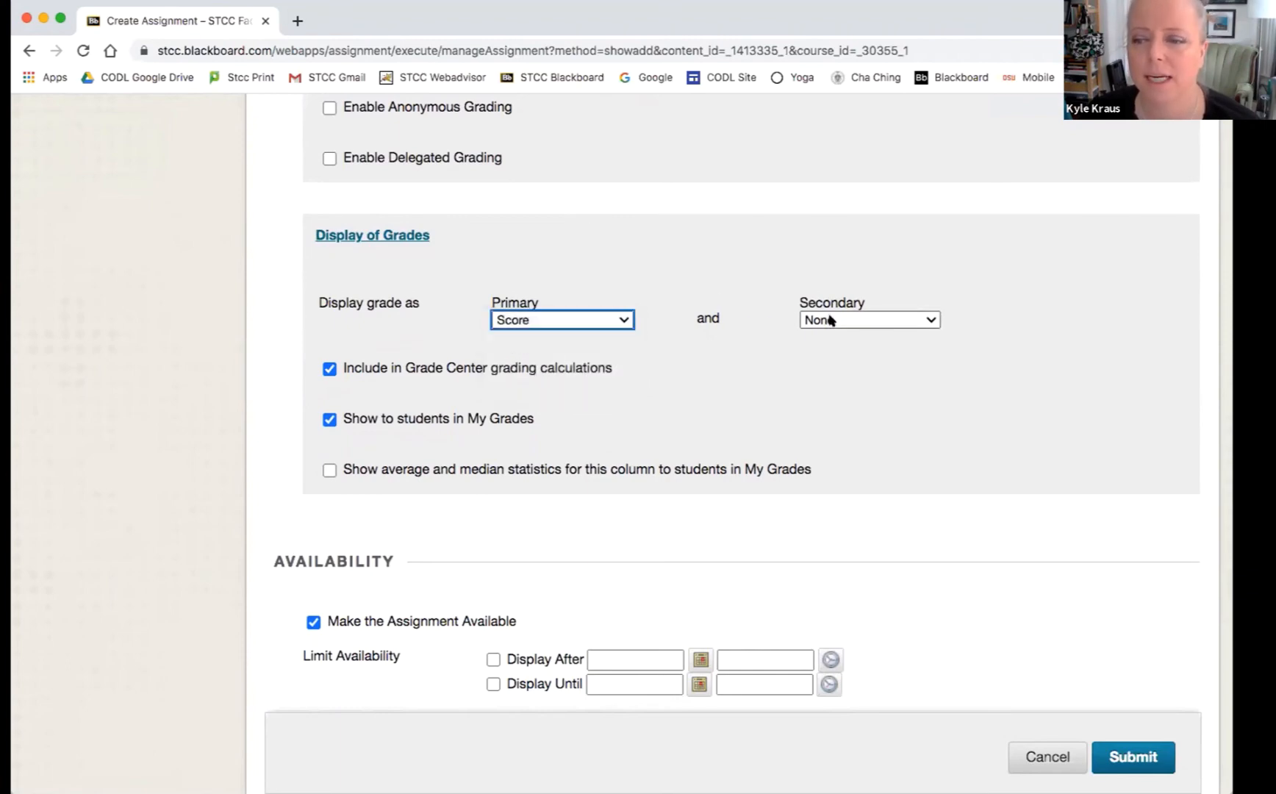
click(830, 321)
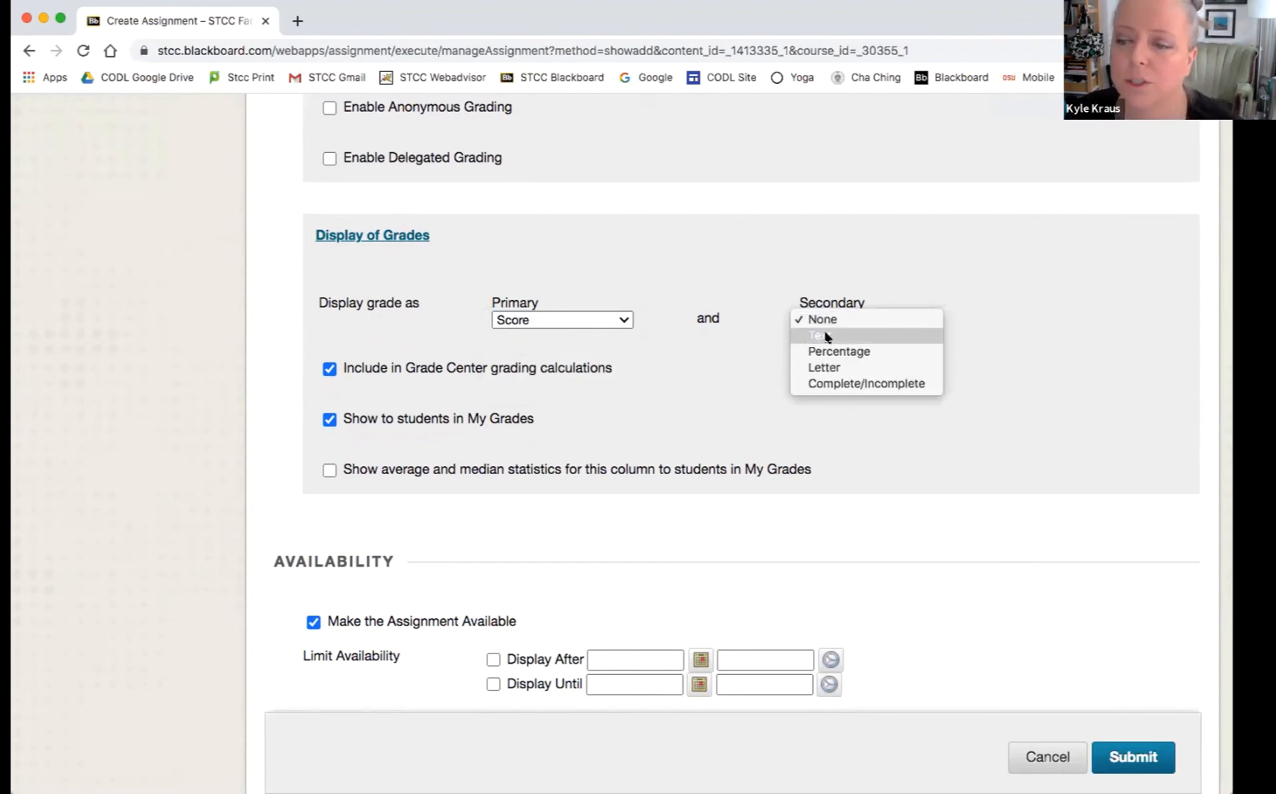
click(744, 388)
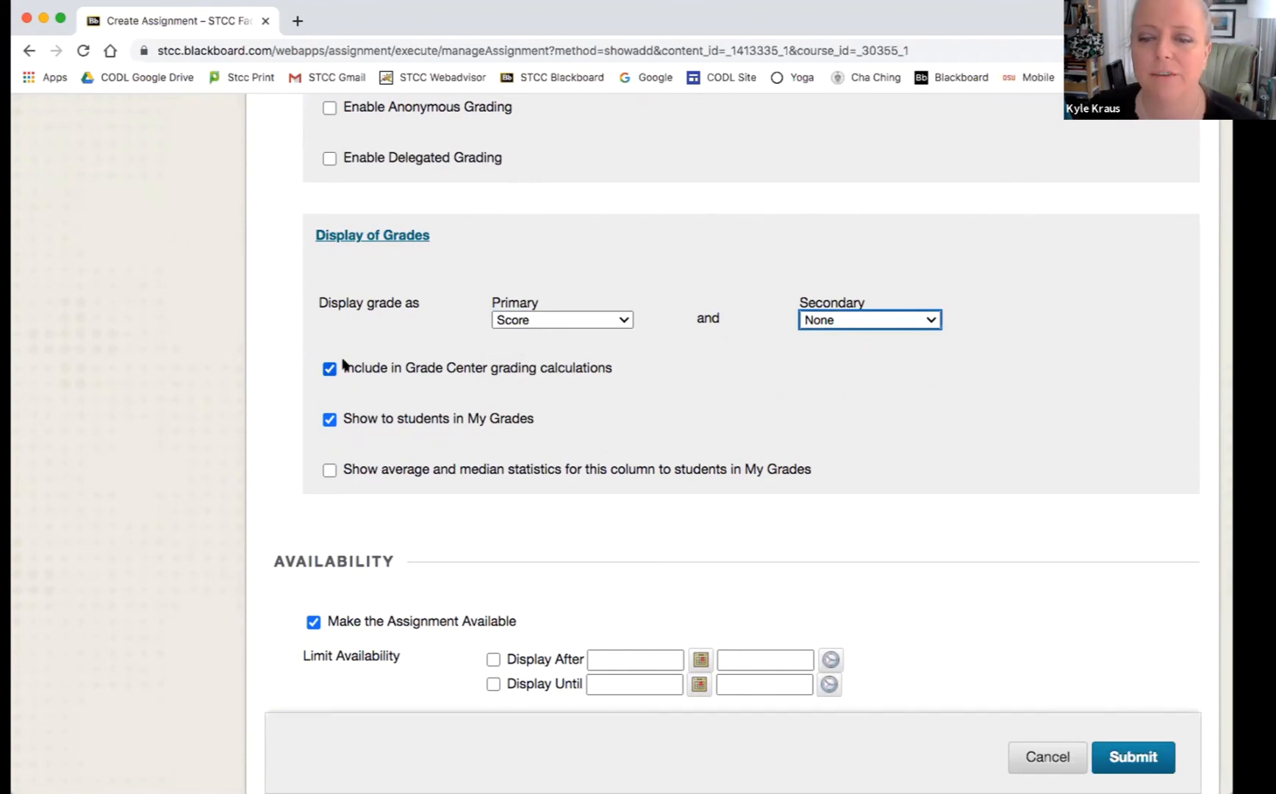
Highlight the Grade Center calculation and My Grades options, and try showing average and median statistics to students before turning that off again.
drag(339, 366, 644, 359)
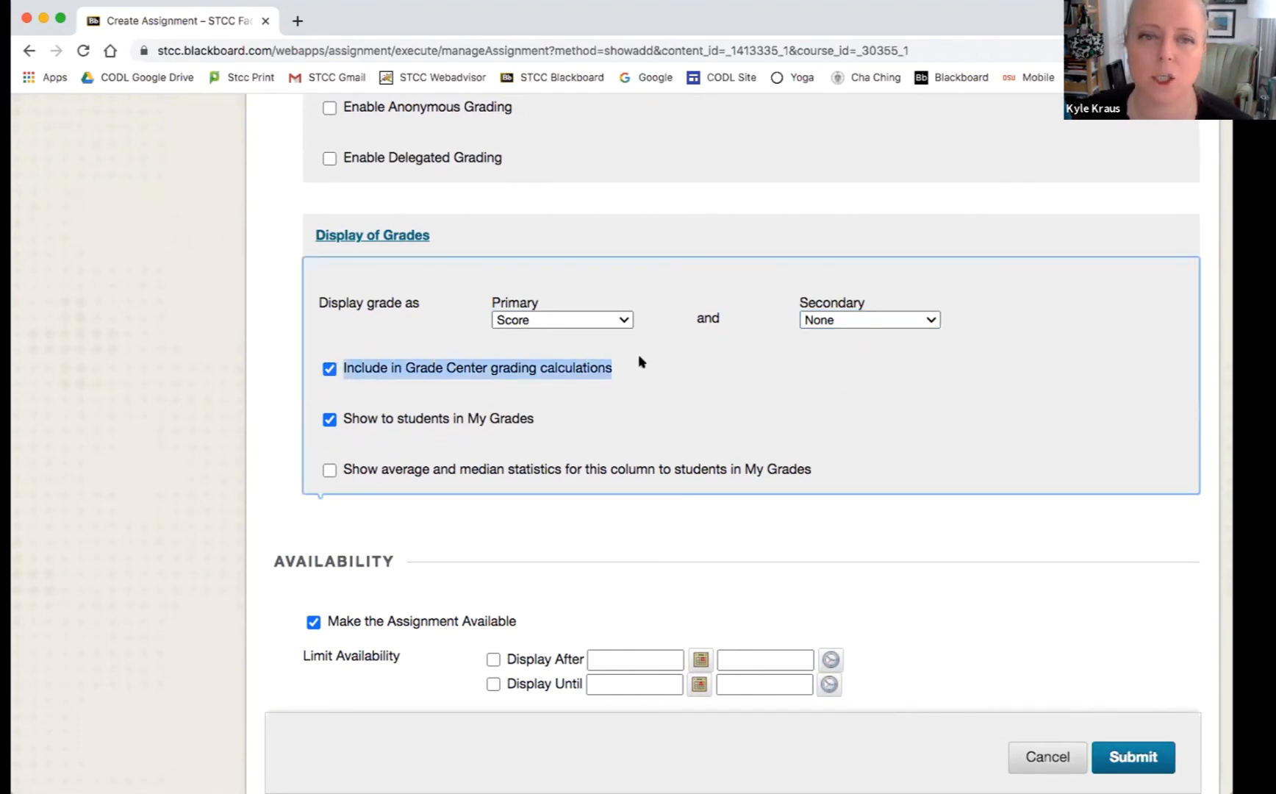
scroll(617, 379, down, 1)
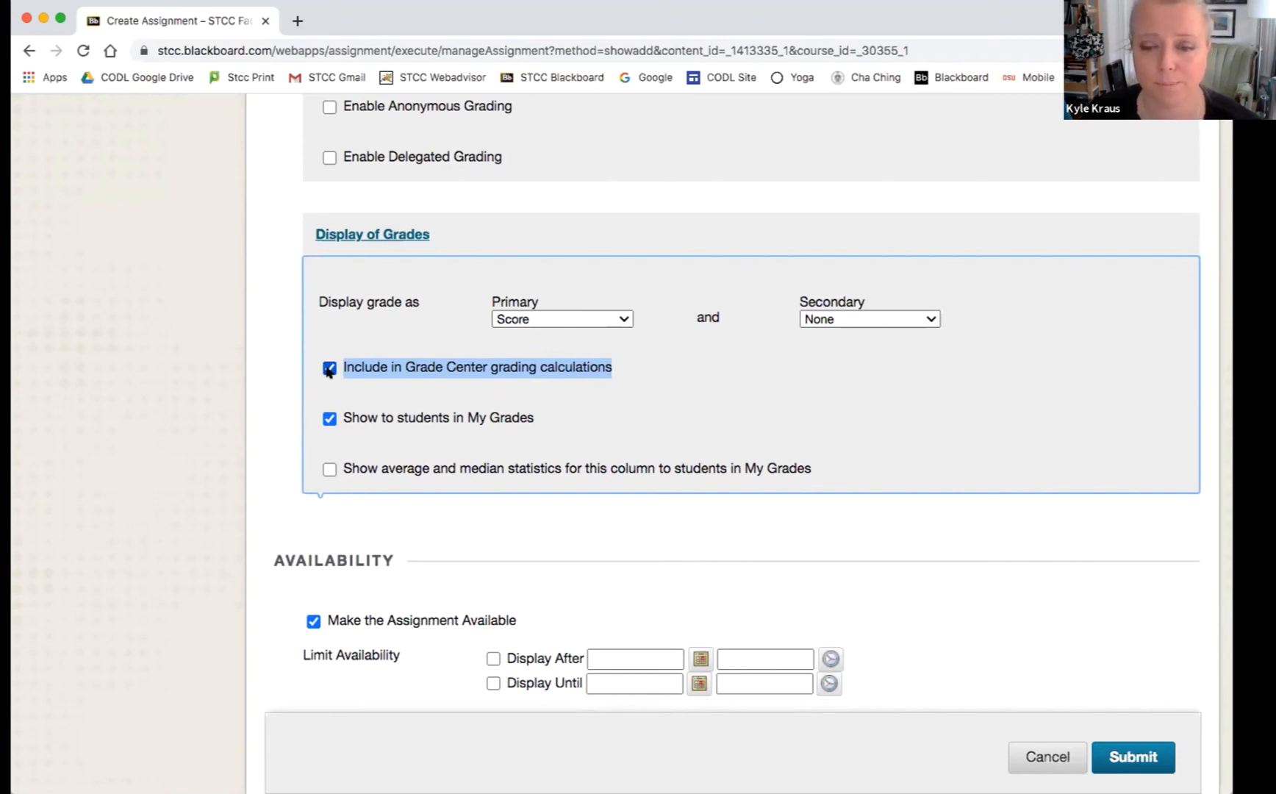
drag(343, 418, 540, 418)
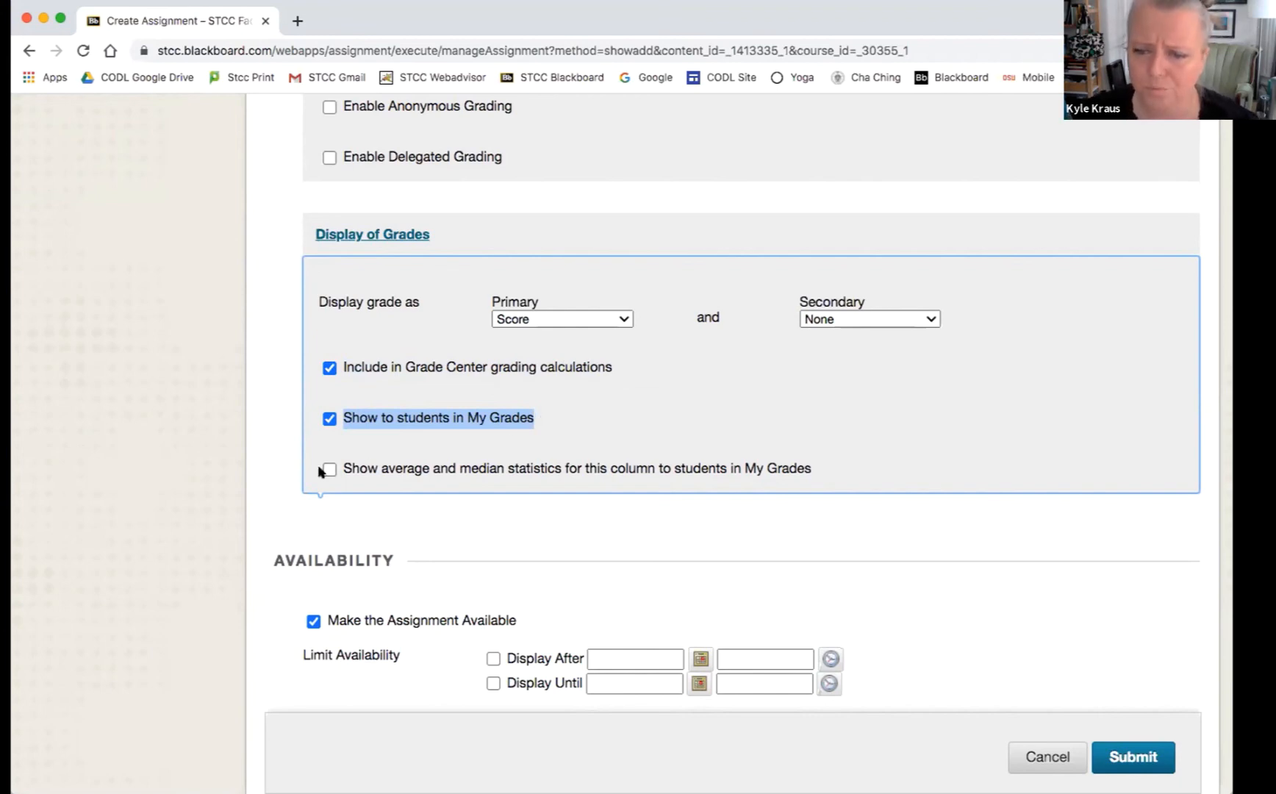
scroll(333, 468, down, 1)
click(344, 468)
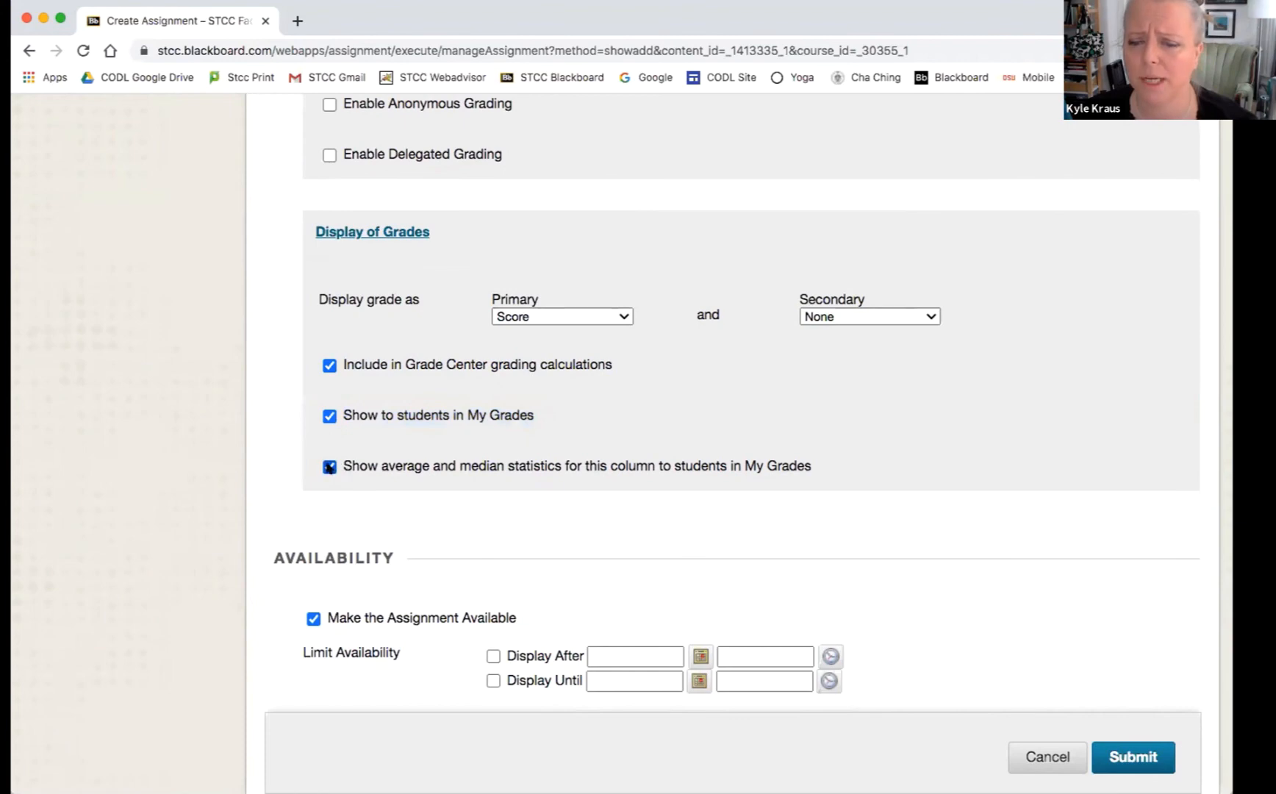
click(329, 468)
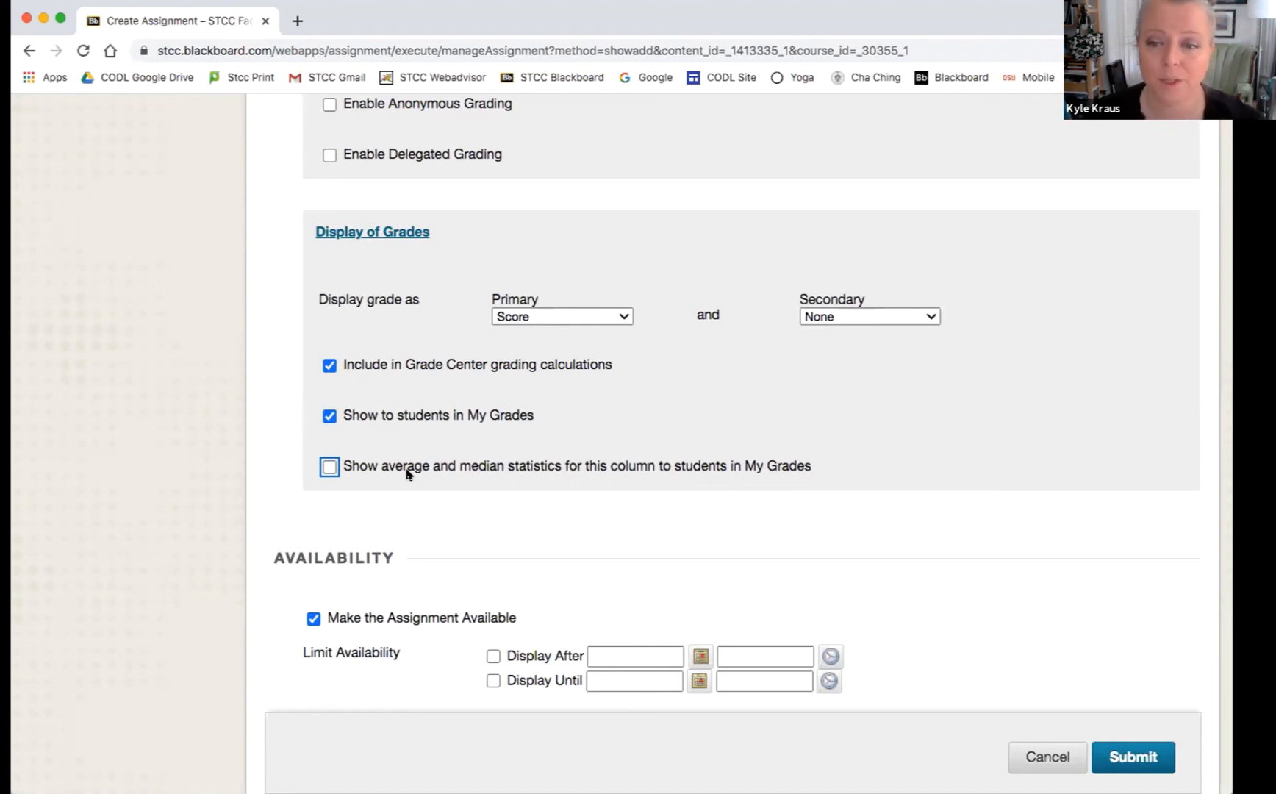
Collapse the Display of Grades and Grading Options sections, and highlight the Plagiarism Tools label.
scroll(350, 248, down, 1)
click(389, 219)
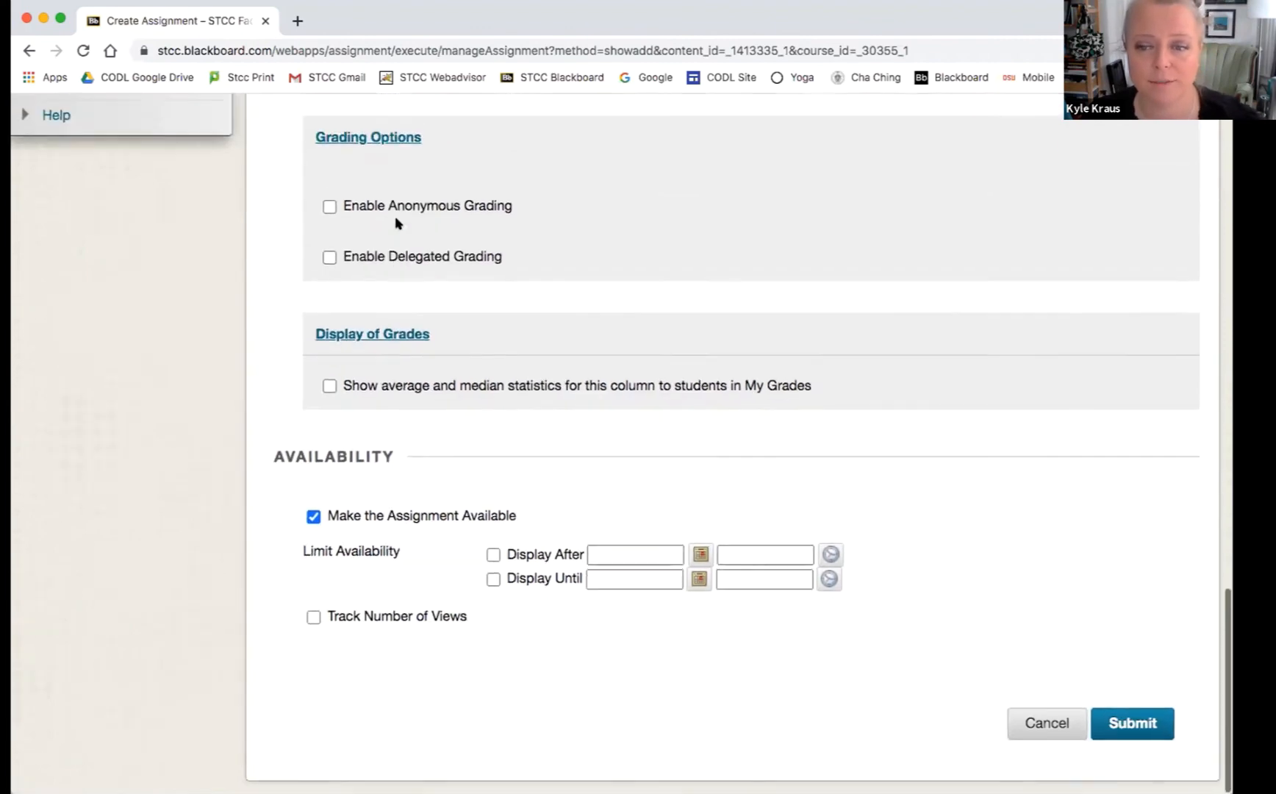
click(379, 208)
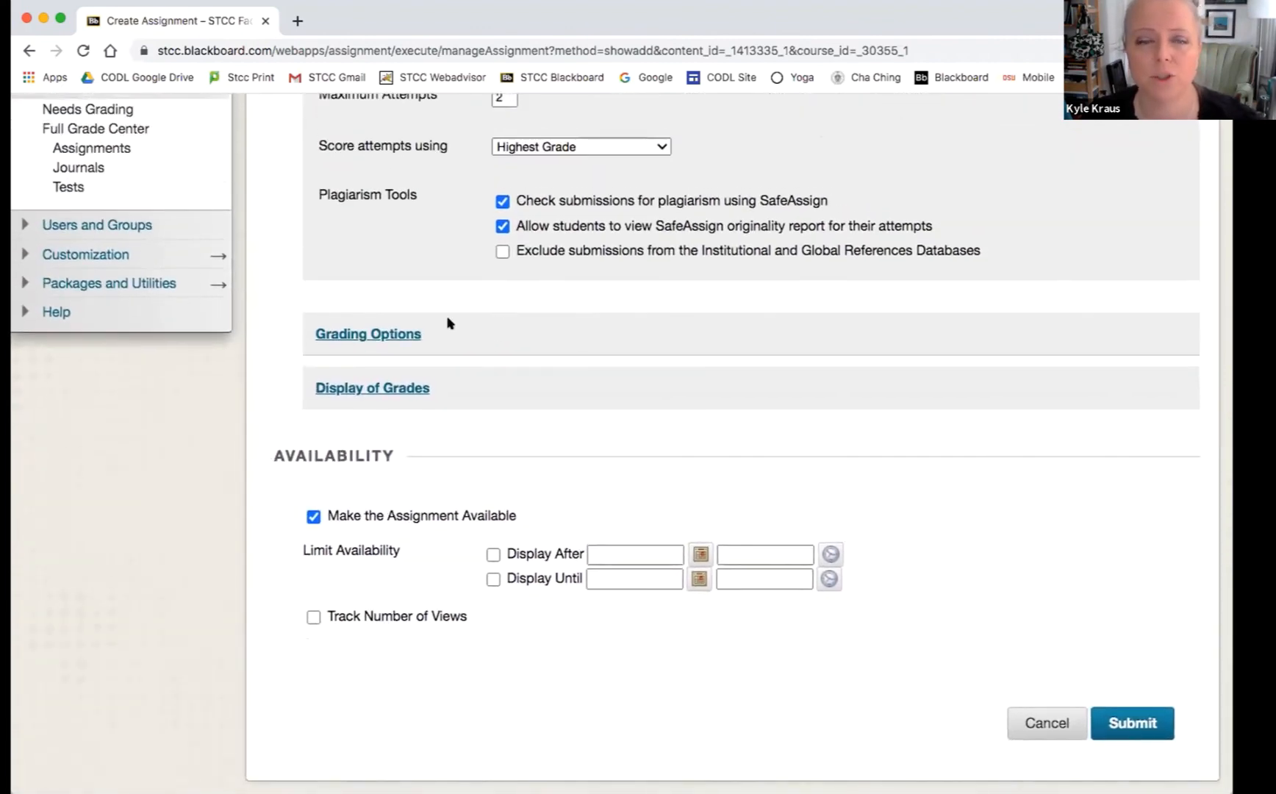
drag(314, 195, 424, 196)
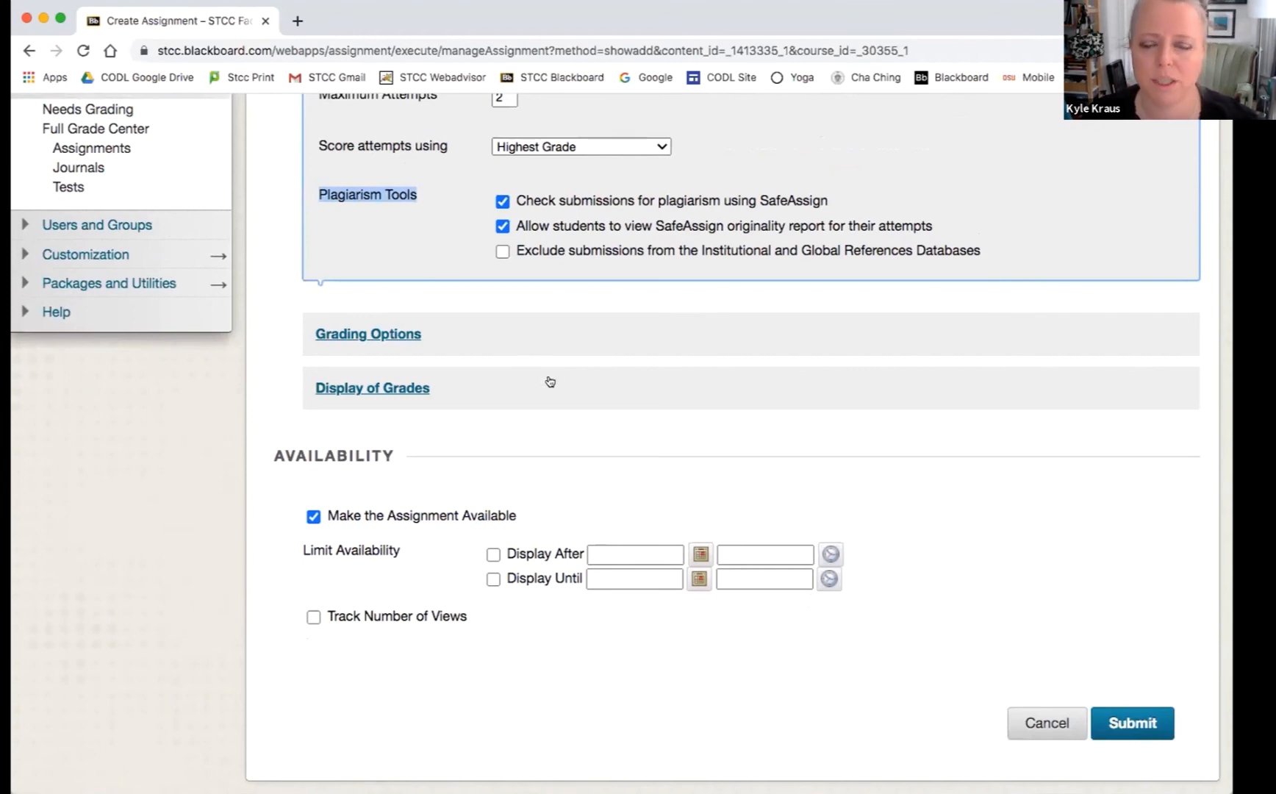
scroll(533, 383, down, 1)
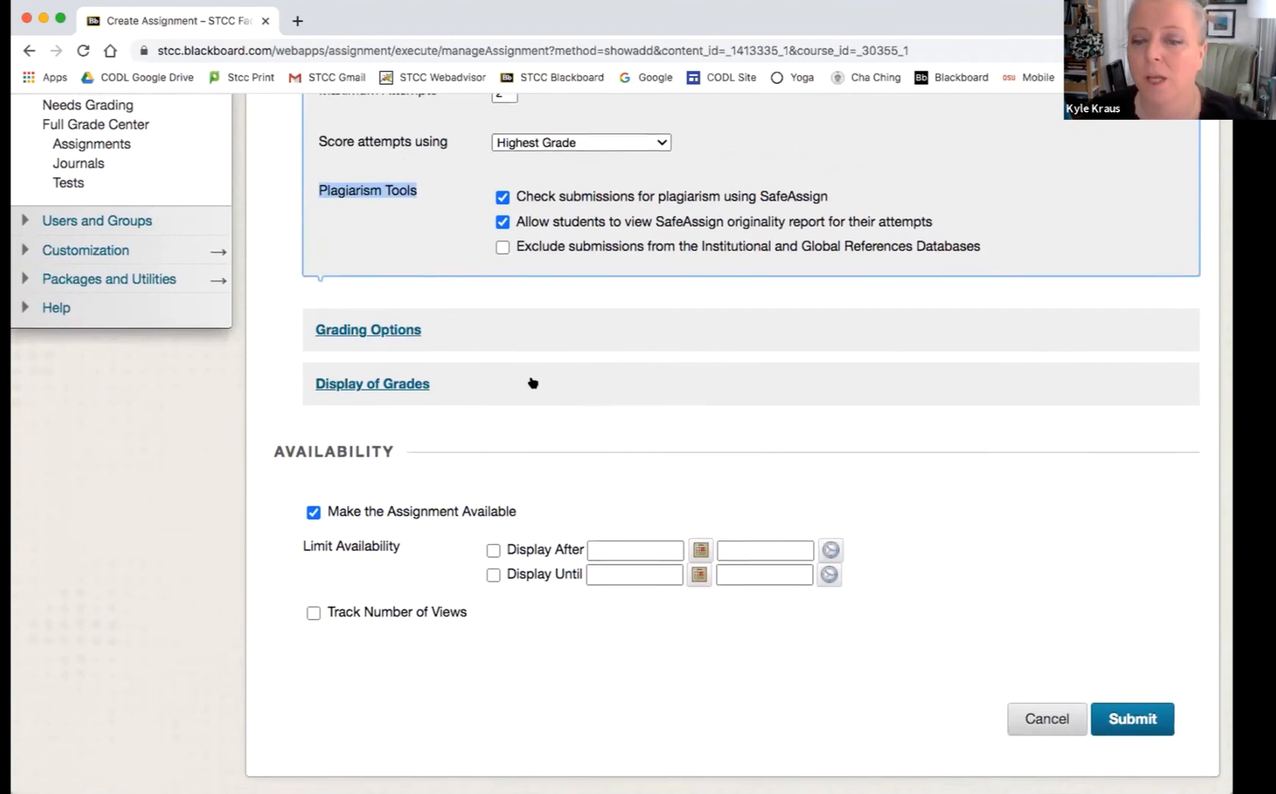
scroll(533, 383, up, 1)
Highlight the Availability and Limit Availability labels, try the Display After limit, select its minutes, and turn the limit off again.
drag(261, 458, 423, 457)
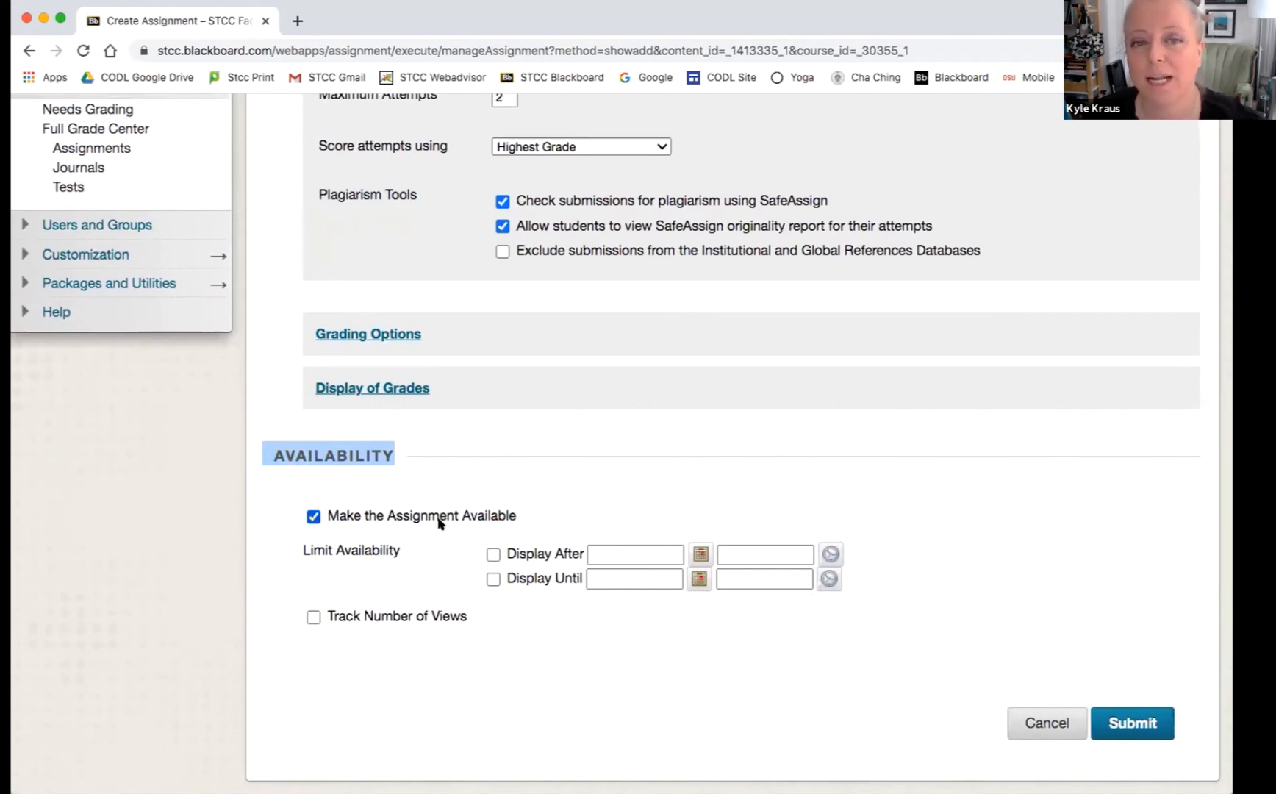
drag(303, 551, 414, 548)
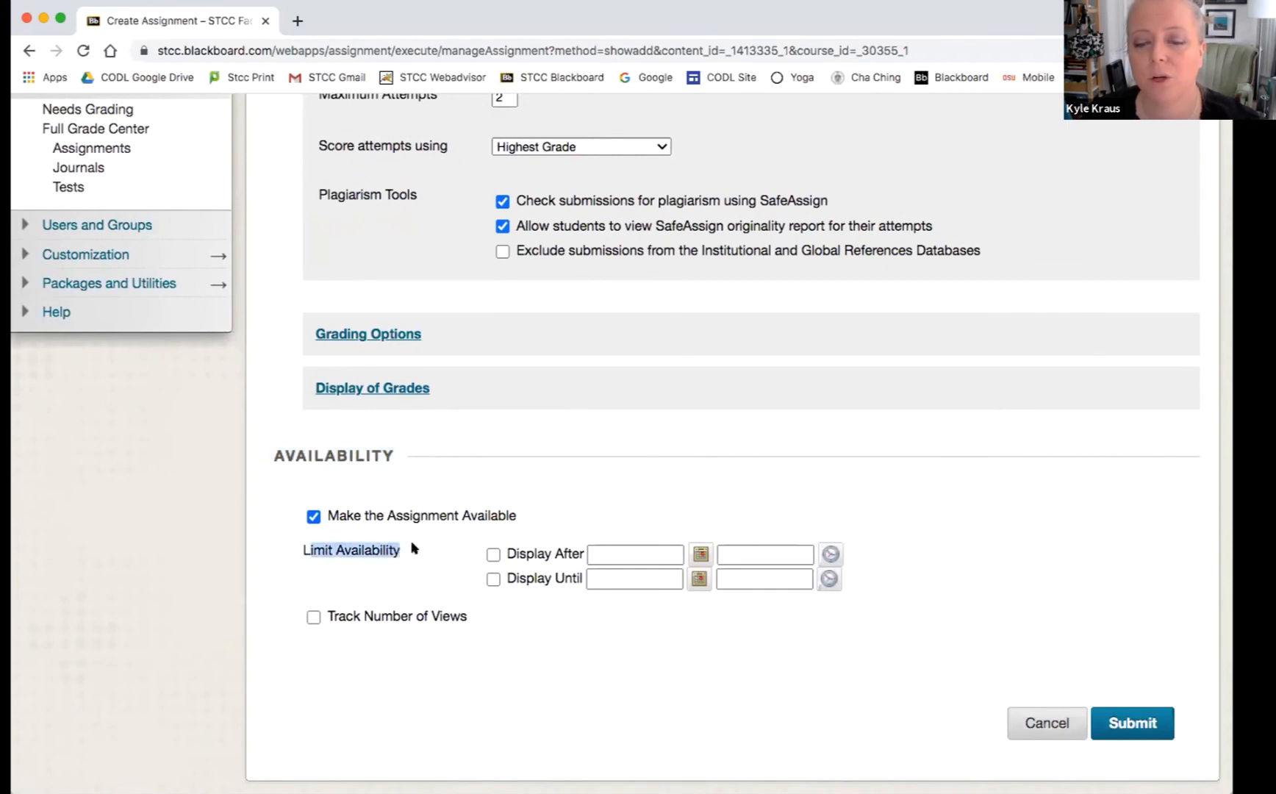
click(493, 554)
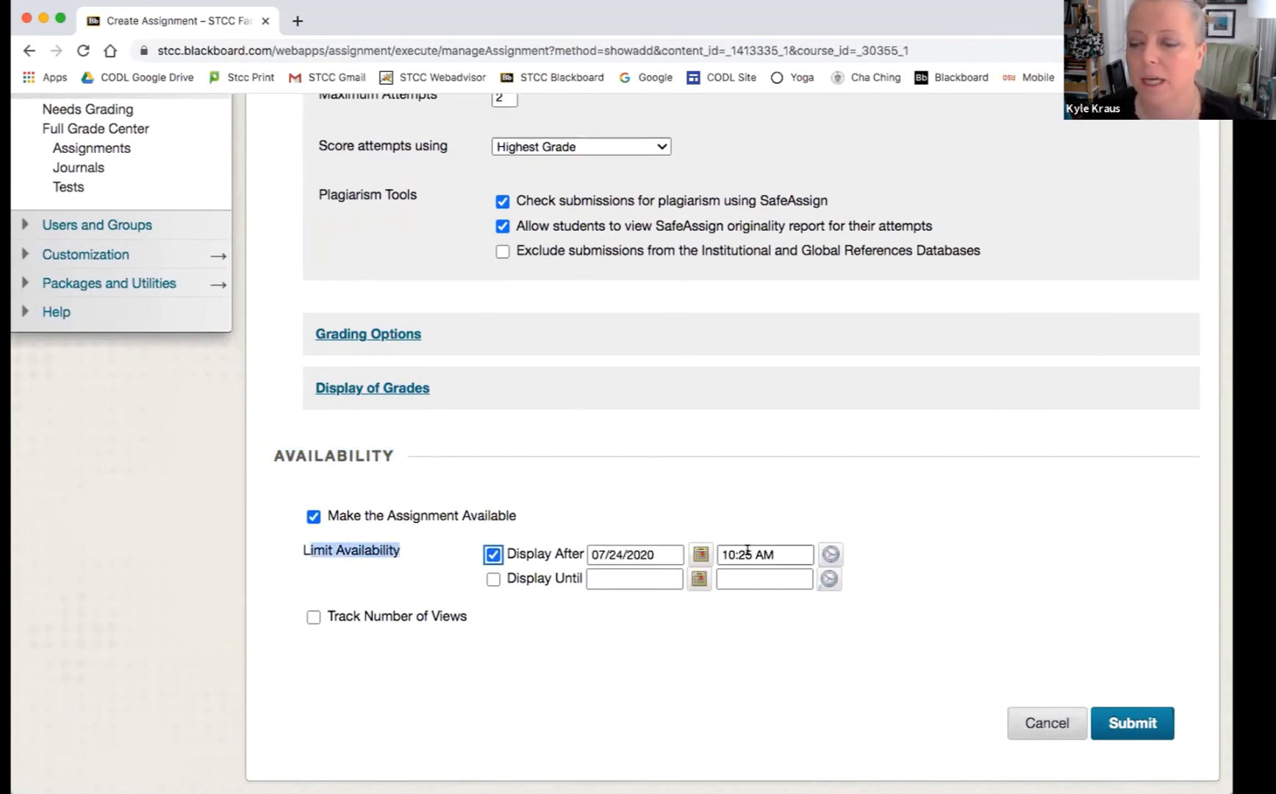
drag(752, 553, 735, 552)
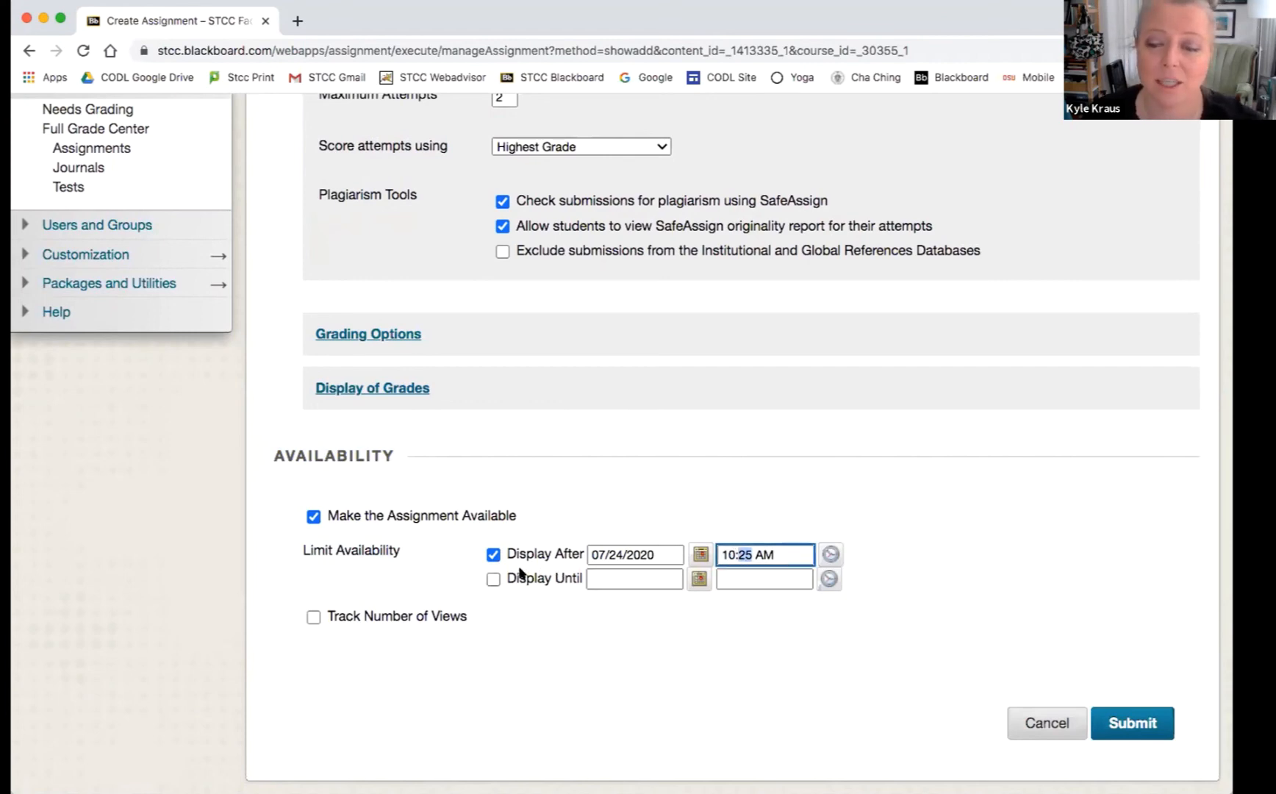
click(493, 555)
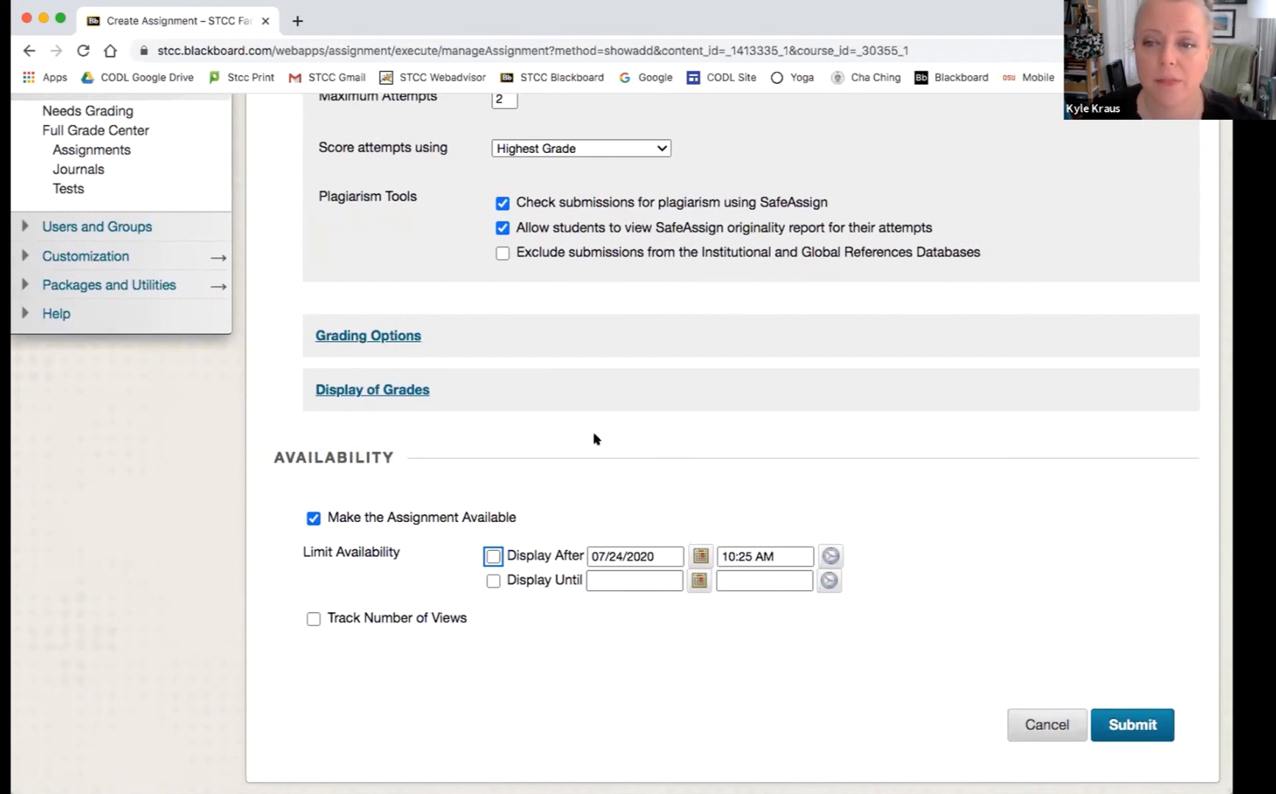
Look over the submission details and grade display settings once more, and submit the new assignment.
scroll(723, 410, up, 5)
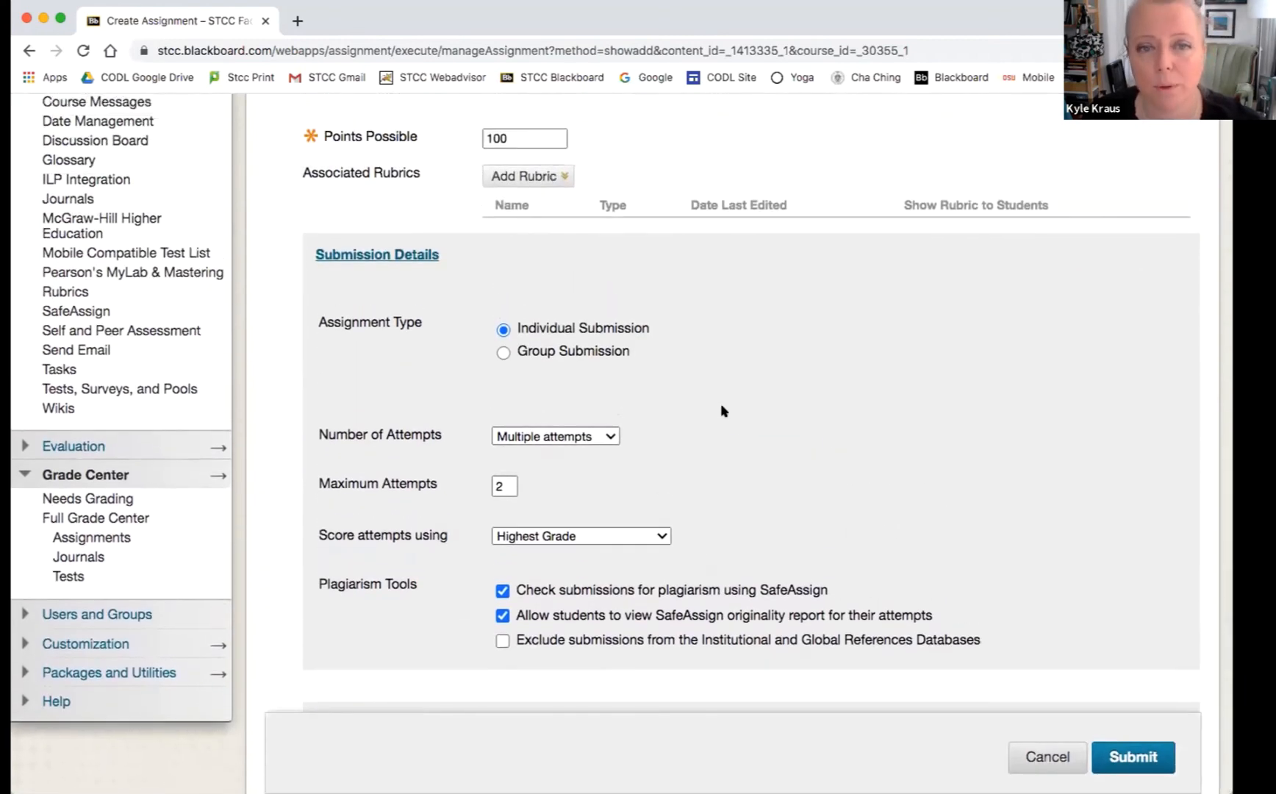
scroll(723, 410, down, 5)
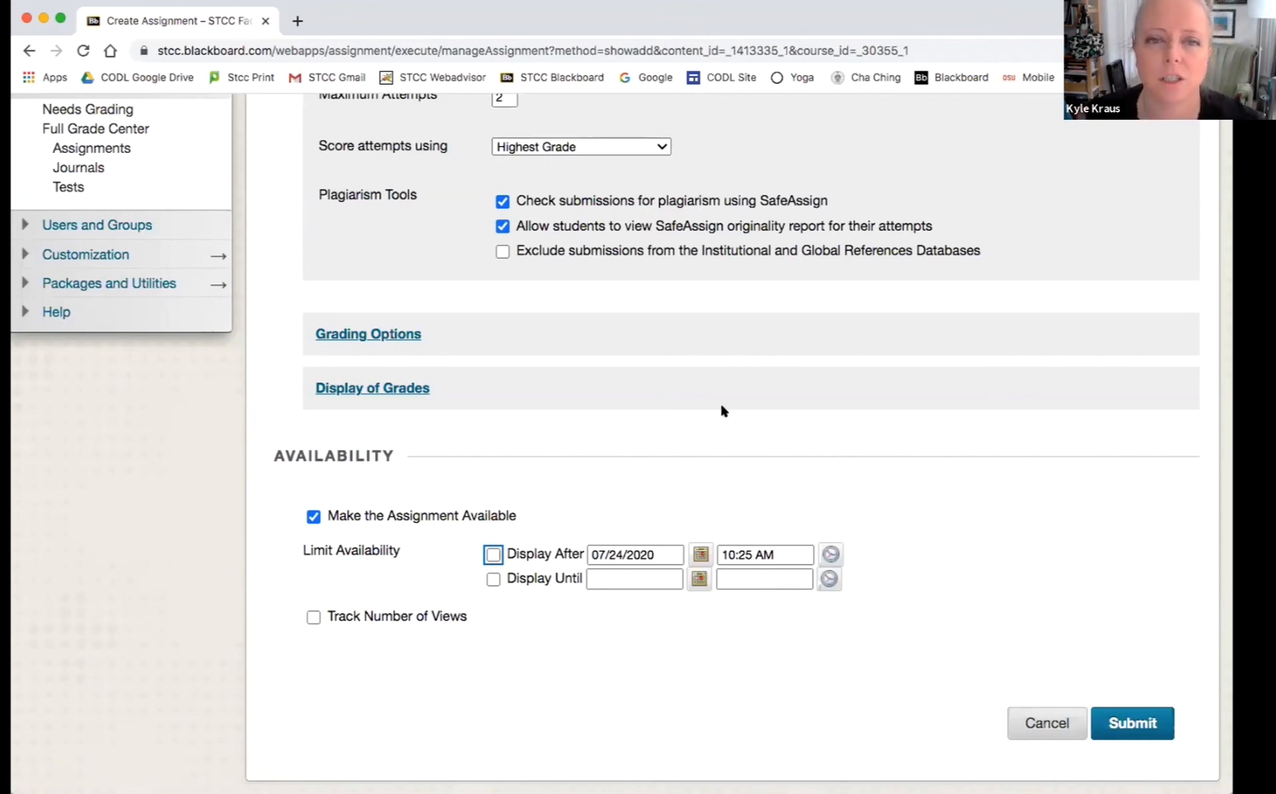
click(814, 404)
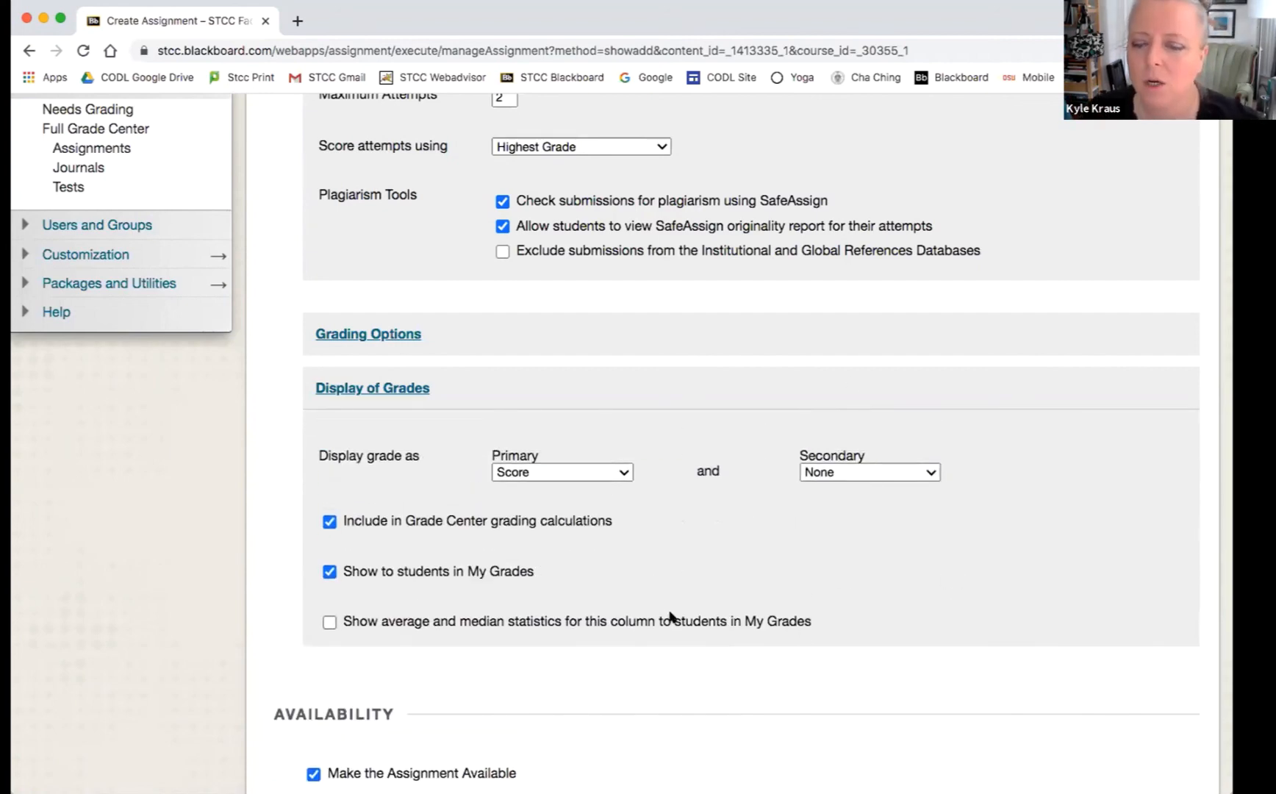
scroll(670, 616, down, 5)
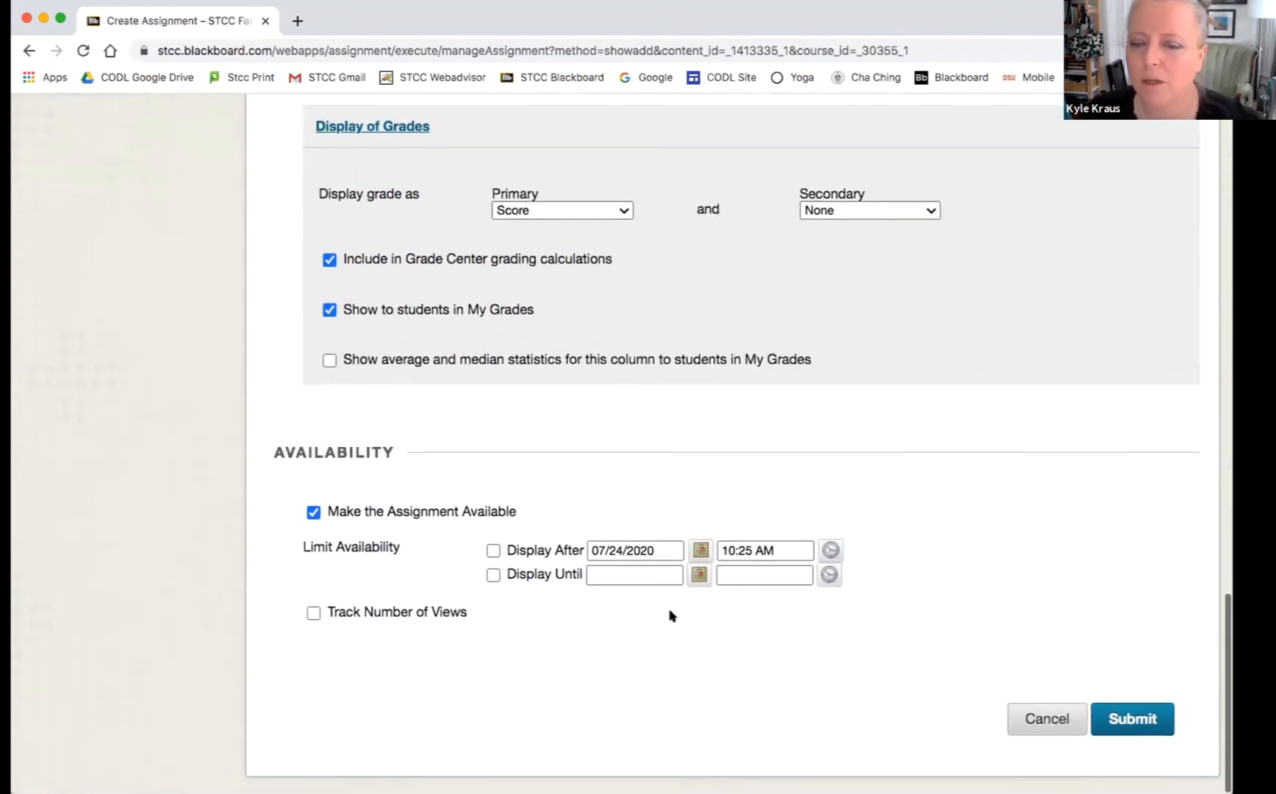
click(1142, 727)
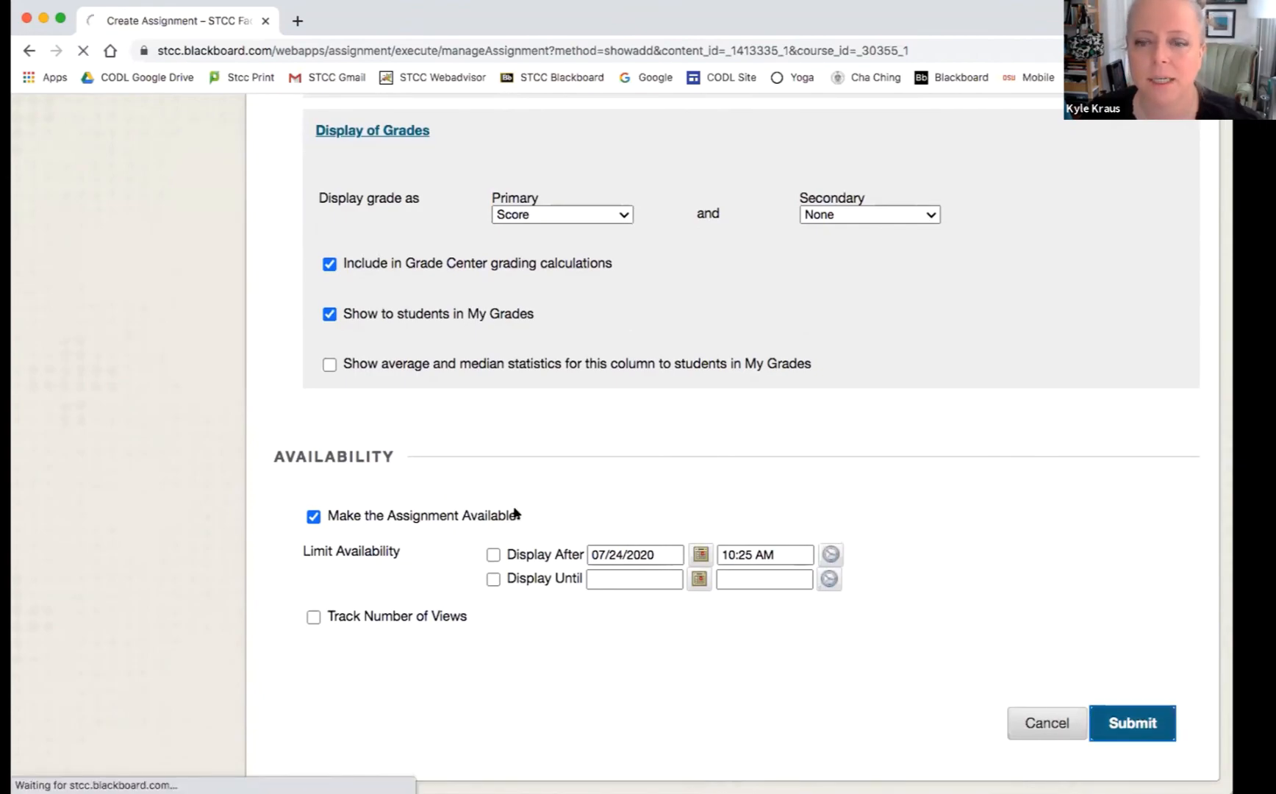
Find "Unit 4: Build Your Course Structure" in the Assignments content list and open it for editing.
scroll(694, 537, down, 3)
scroll(694, 536, down, 20)
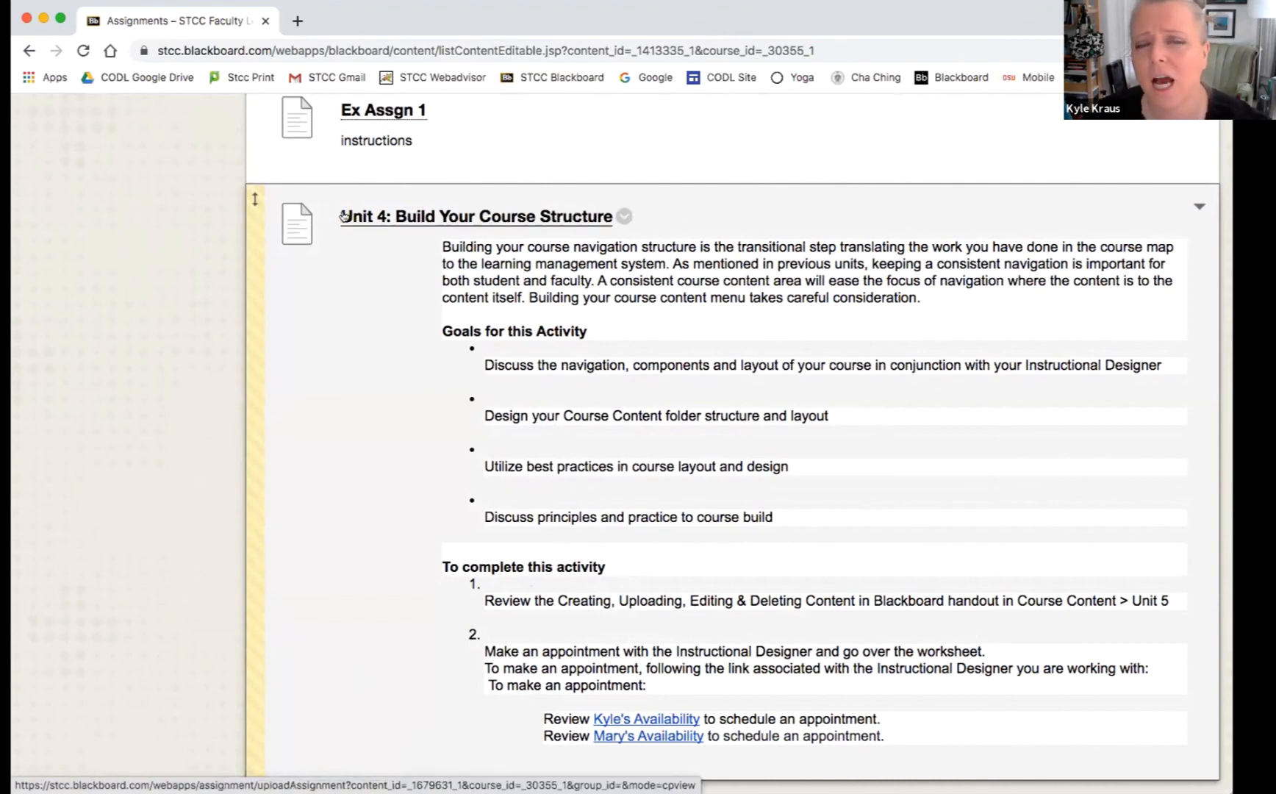
click(623, 214)
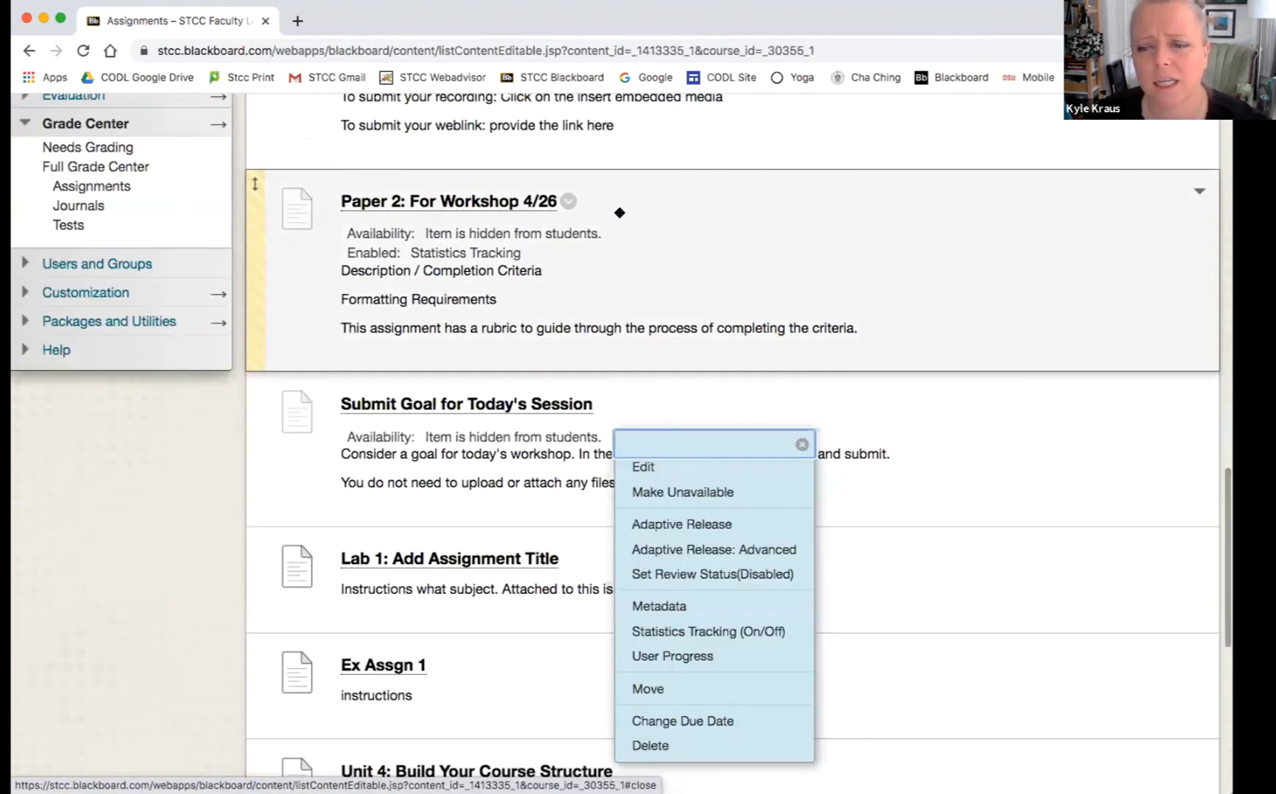
scroll(587, 525, down, 7)
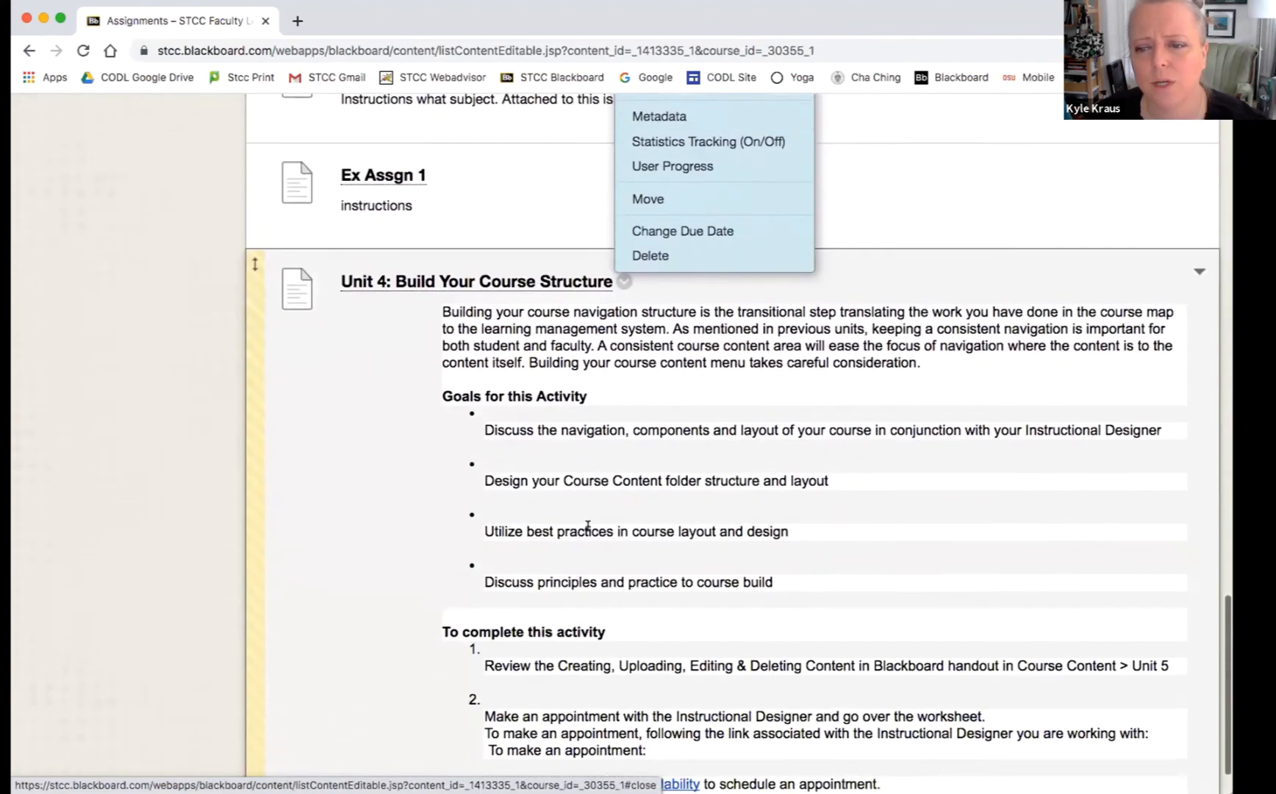
scroll(587, 525, up, 3)
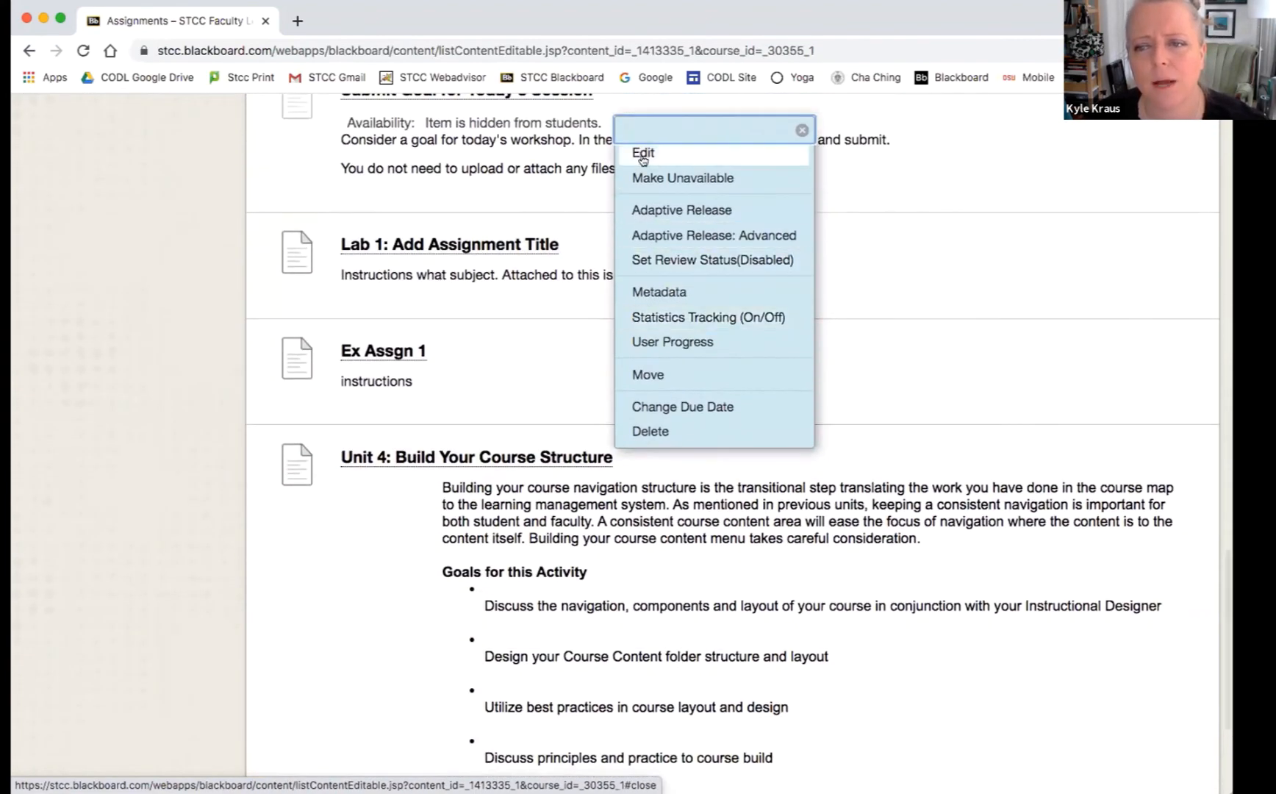
click(642, 153)
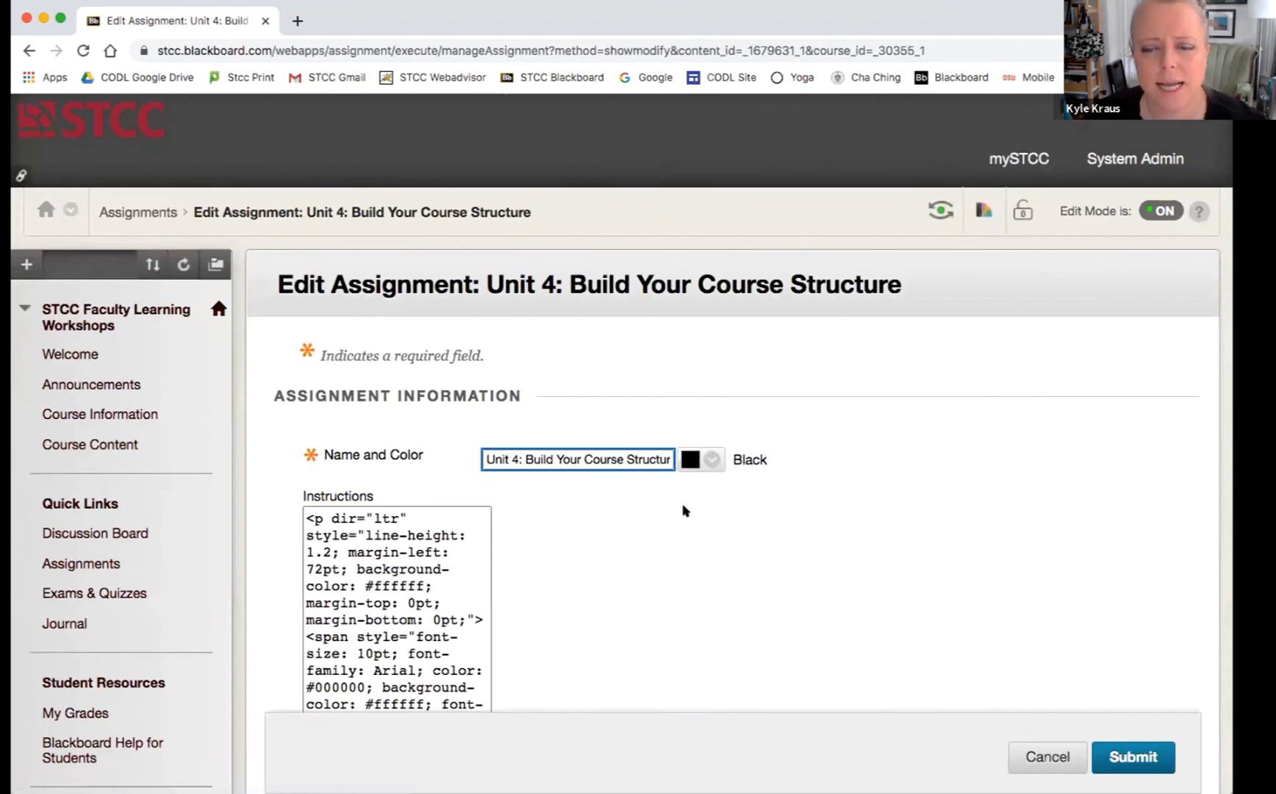
Review the assignment's due date and grading fields, and enlarge the Instructions editor vertically to read the text from its beginning.
scroll(684, 507, down, 8)
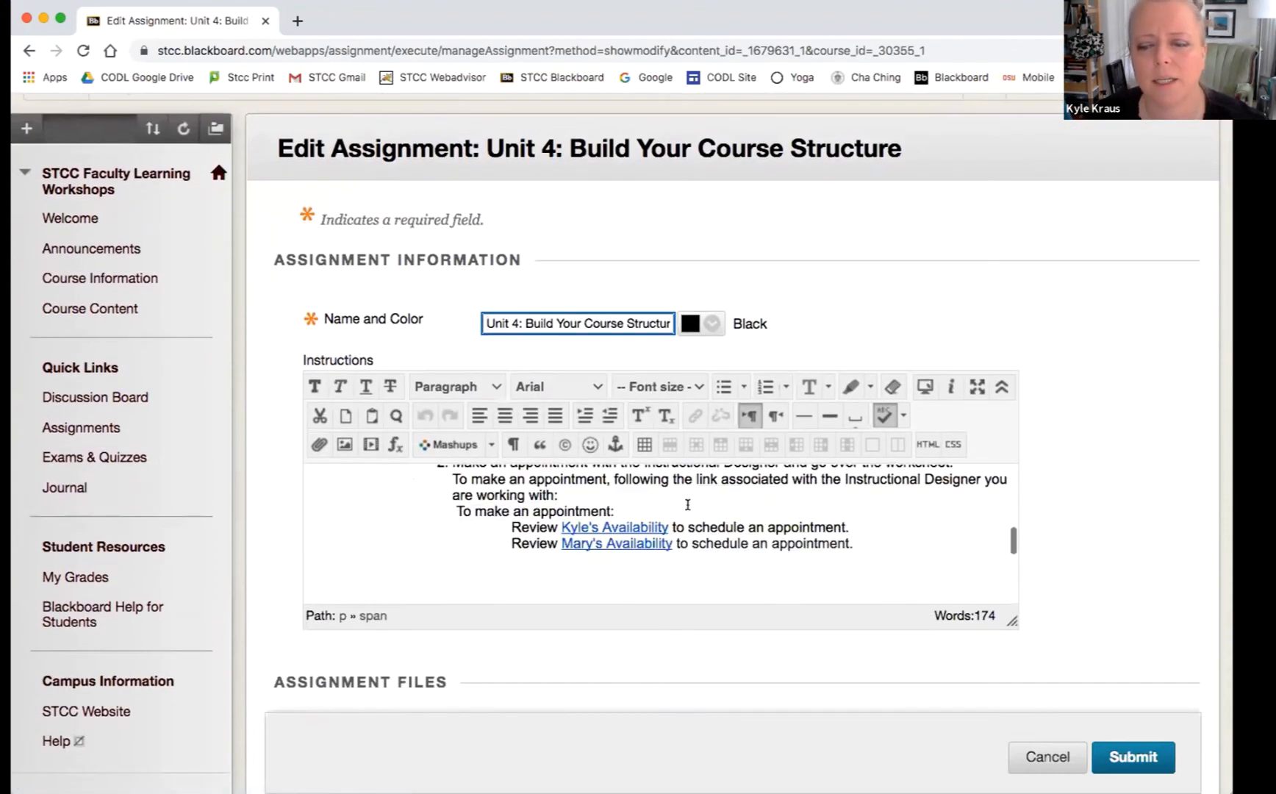
scroll(687, 504, down, 3)
scroll(1033, 518, down, 8)
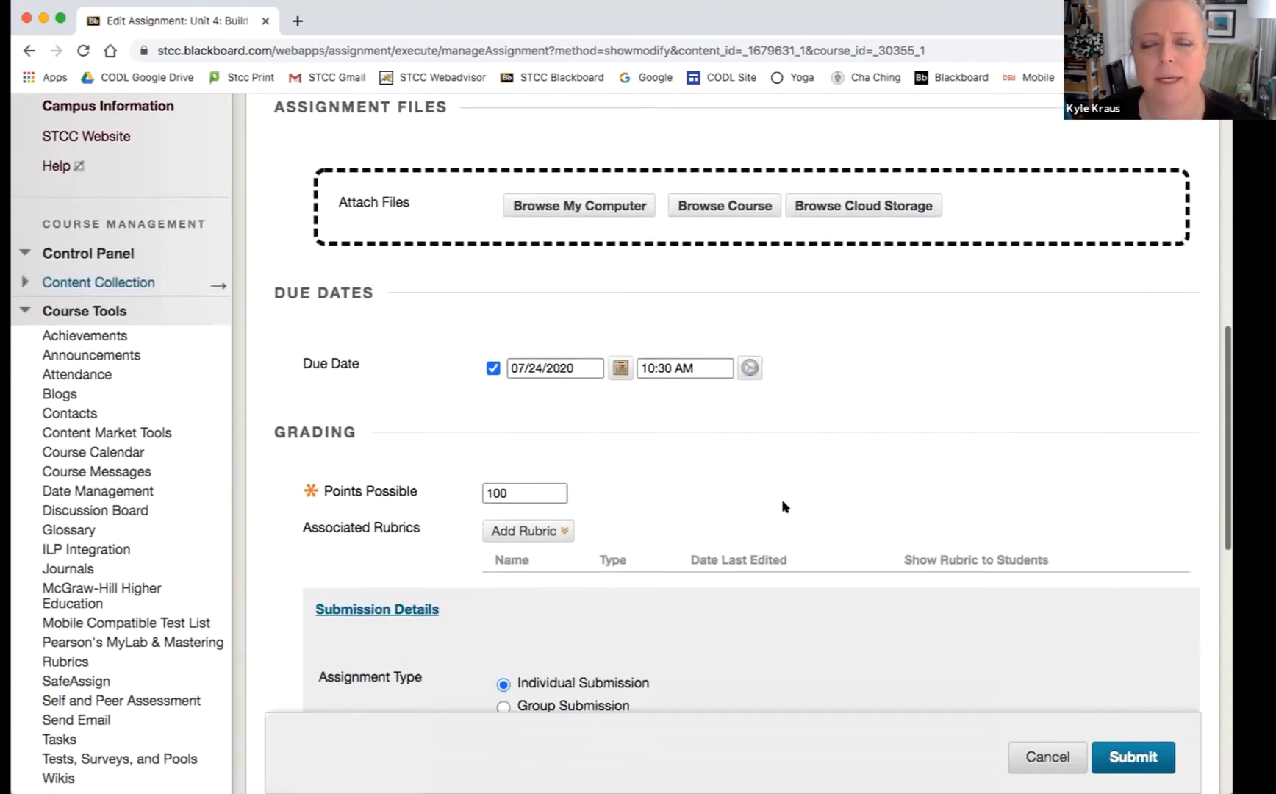
scroll(785, 505, up, 6)
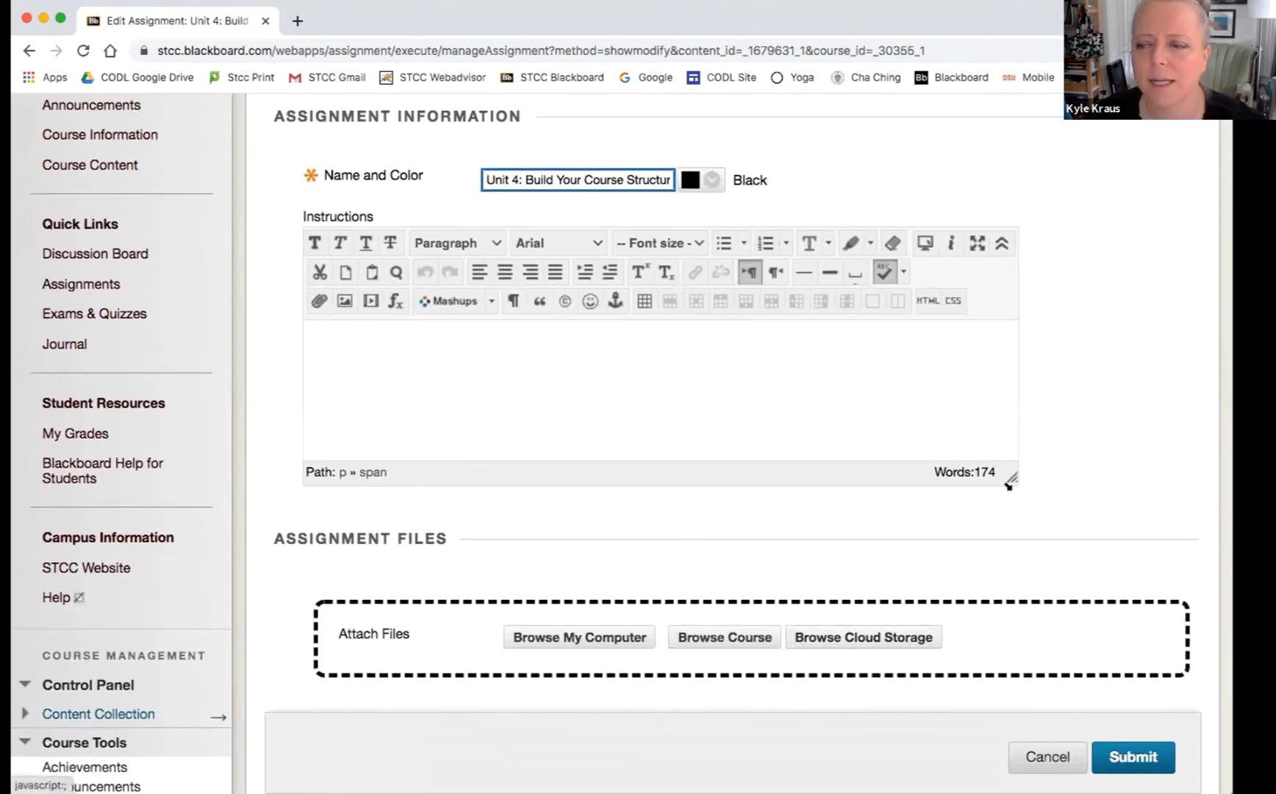
drag(1010, 486, 1011, 627)
scroll(681, 464, up, 5)
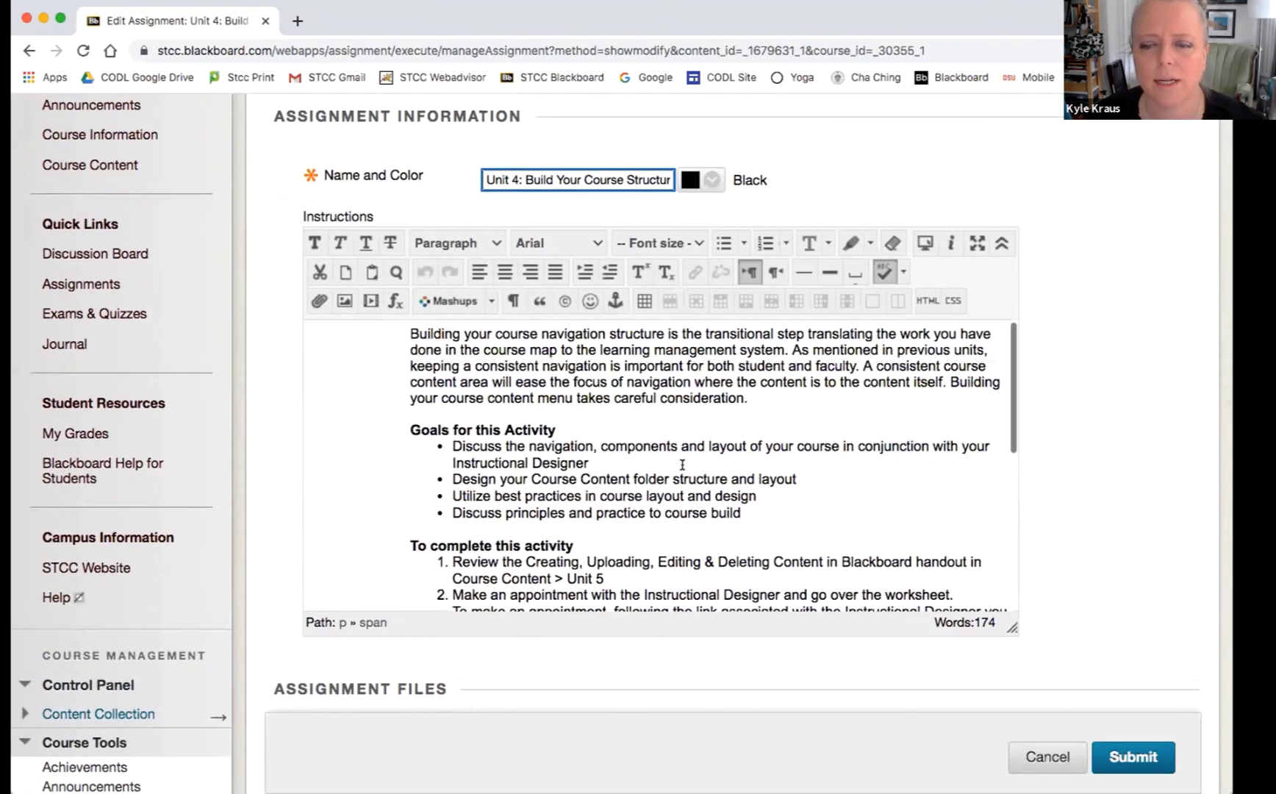
Clear the formatting of the introductory paragraph in the Instructions and outdent it two levels to the margin.
drag(750, 397, 407, 323)
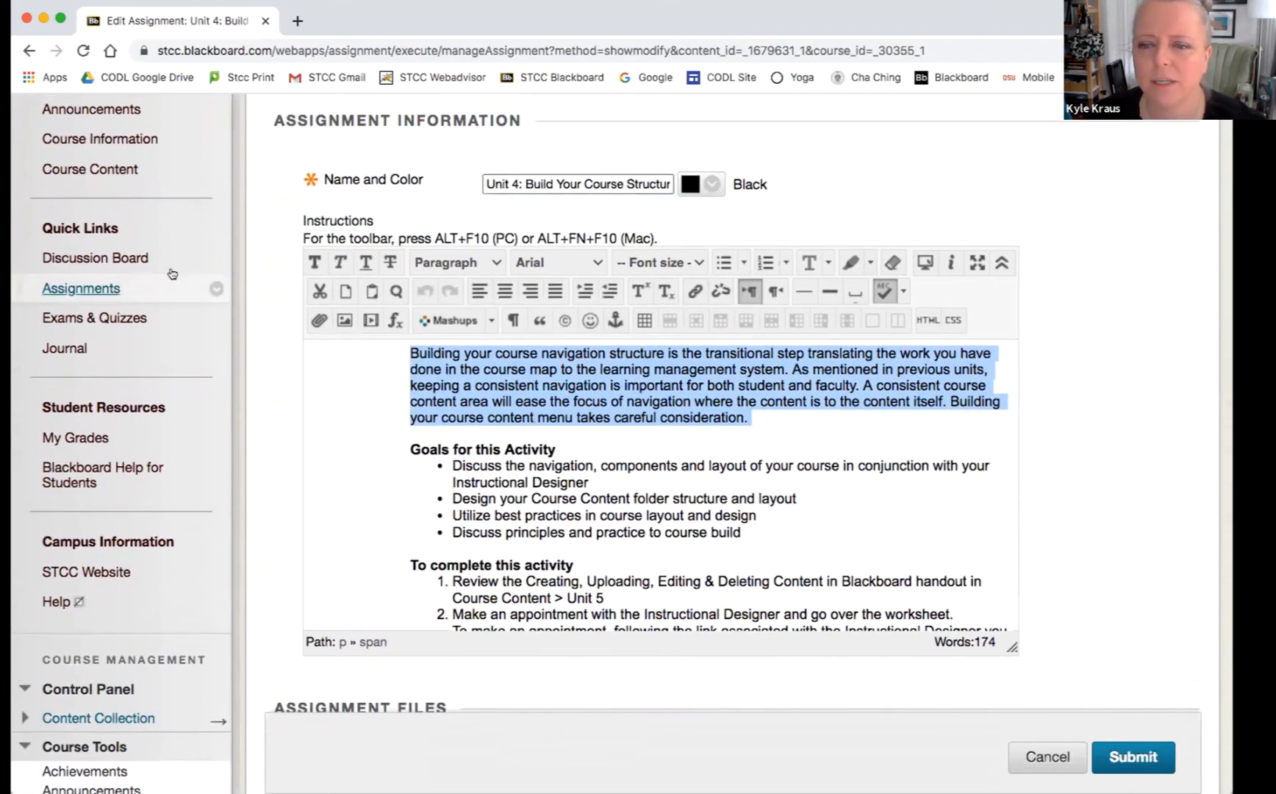
scroll(603, 269, down, 1)
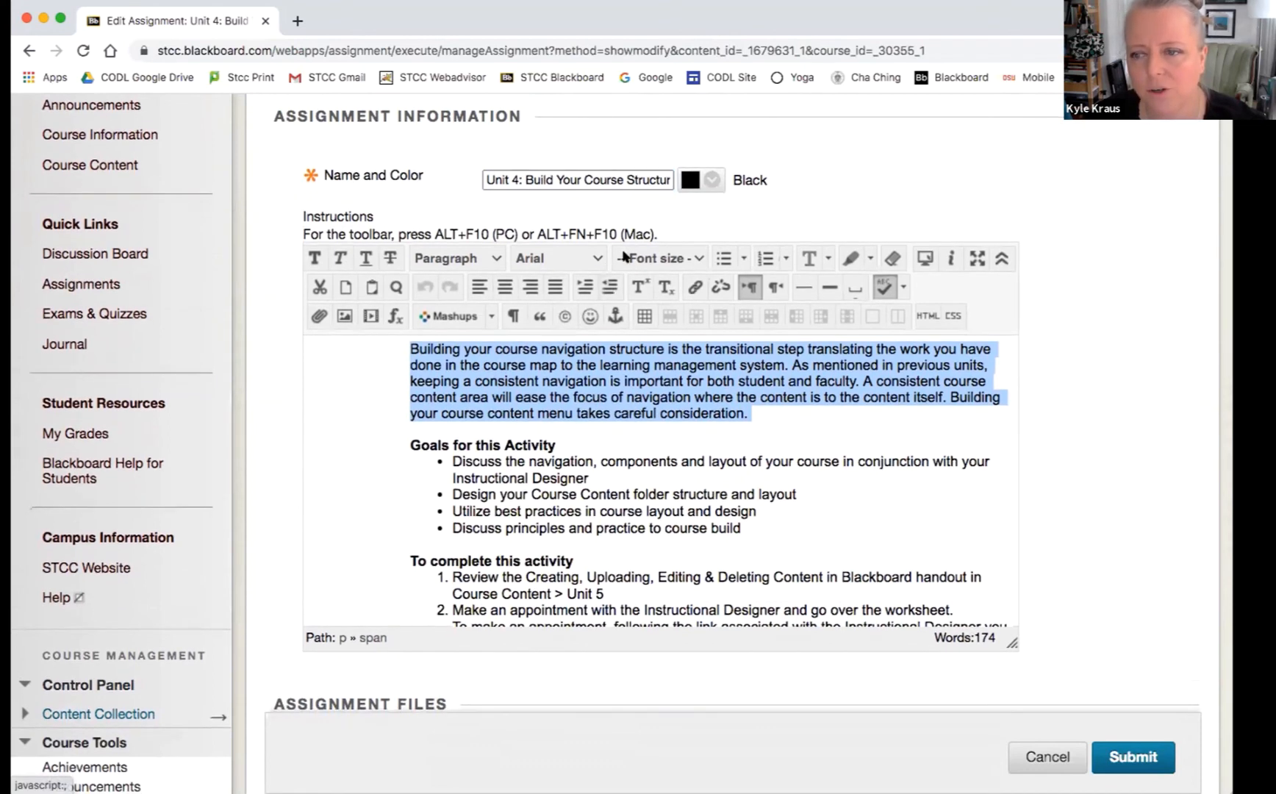
click(891, 256)
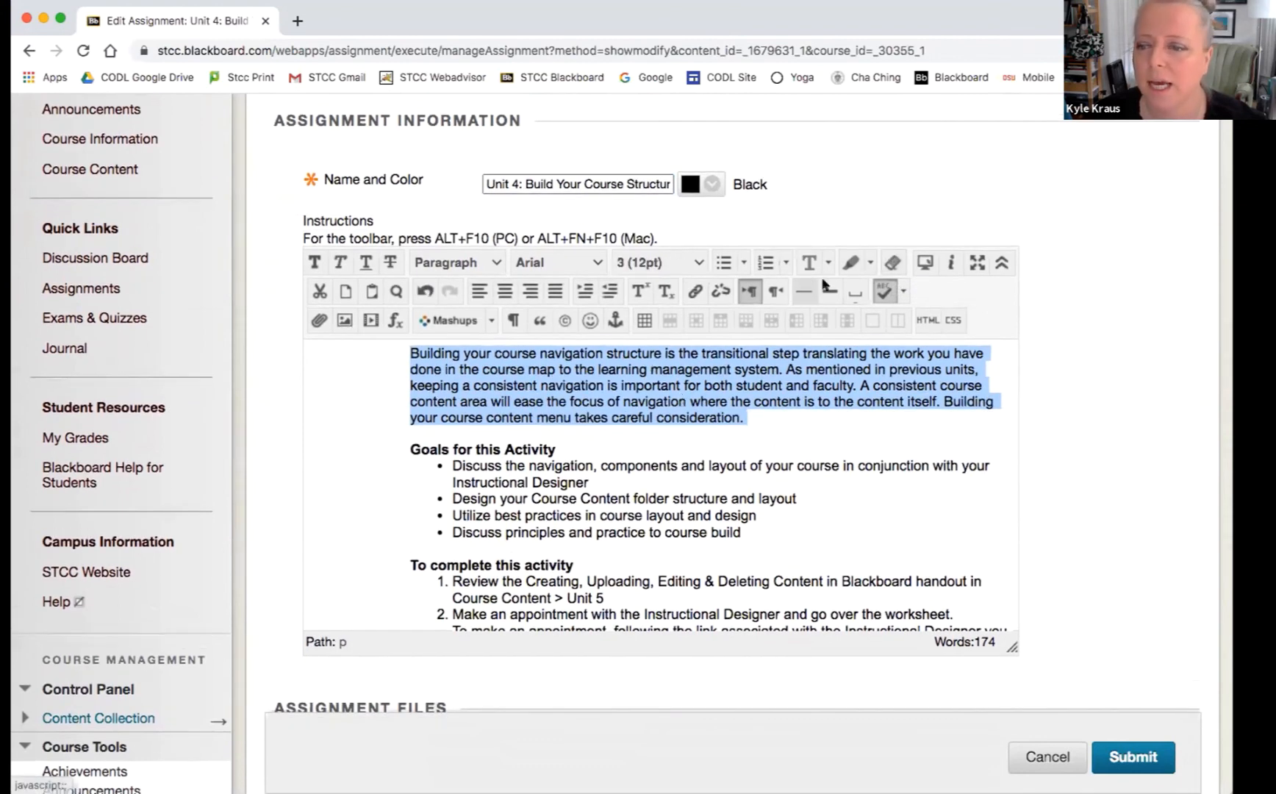
click(609, 292)
click(609, 292)
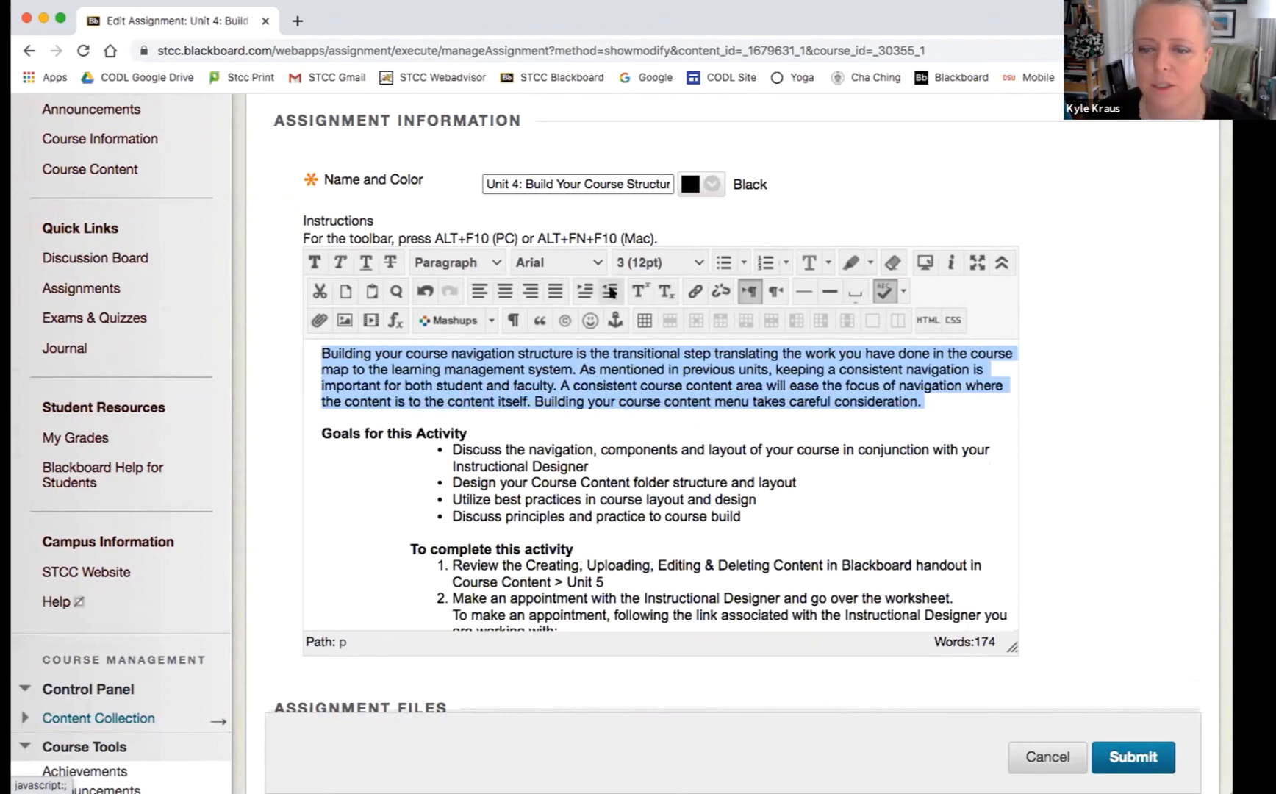
Try to correct the indentation of the four bulleted goals by outdenting them two levels and indenting them one level.
drag(448, 441, 742, 517)
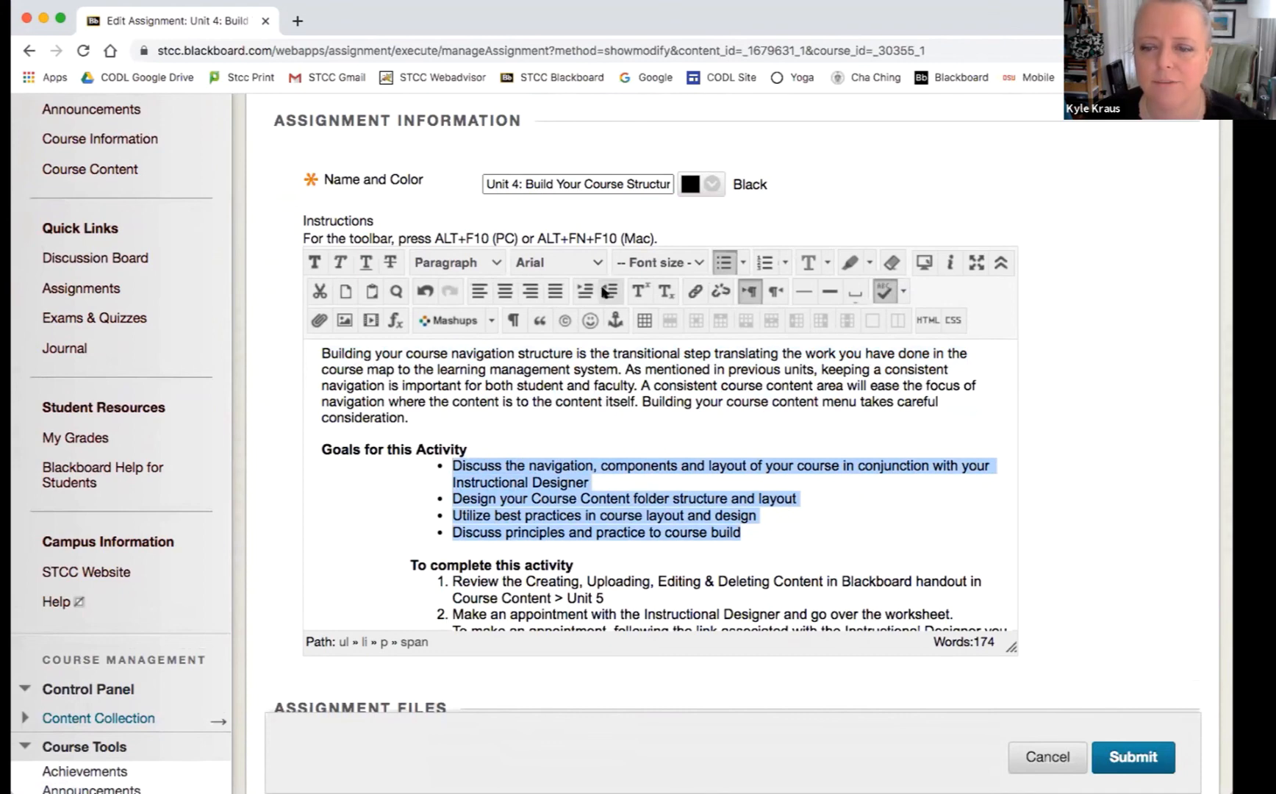
click(605, 292)
click(604, 292)
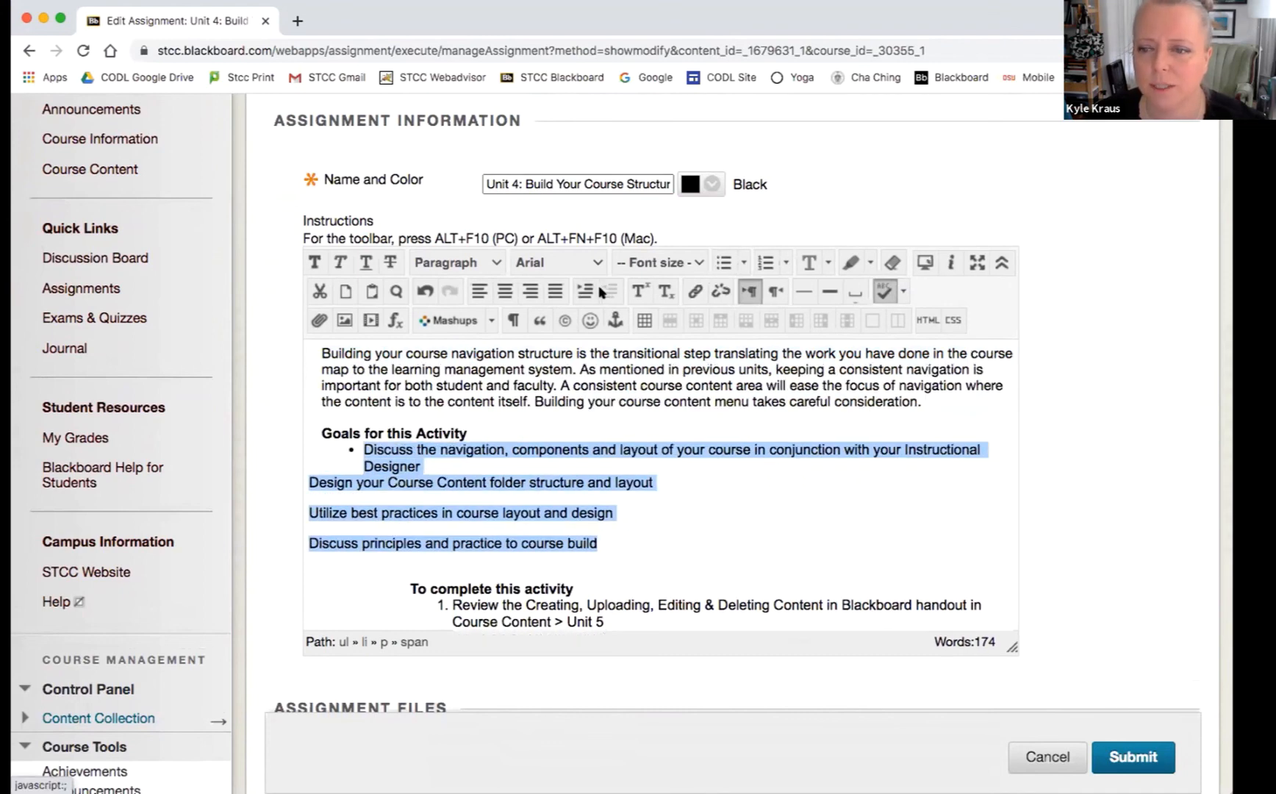
click(585, 292)
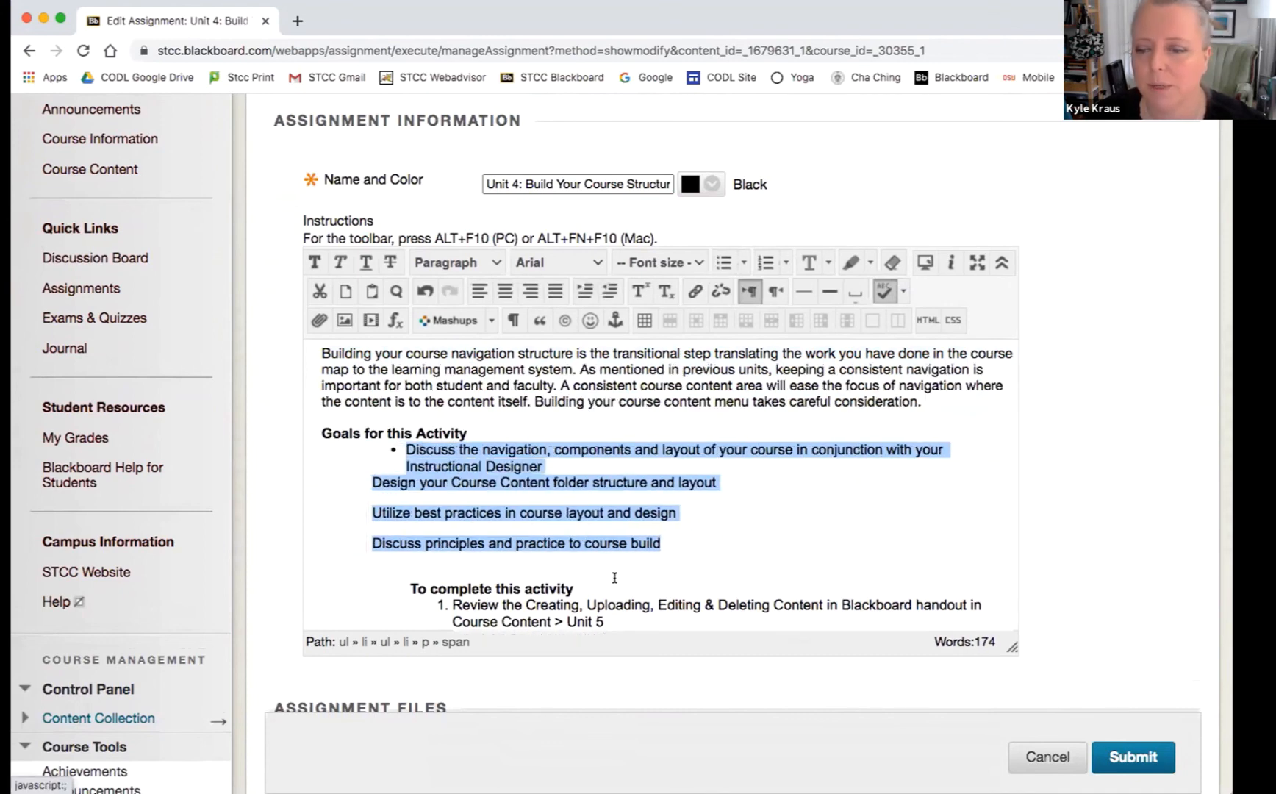
Clear the formatting of the four lines under "Goals for this Activity" and reapply a bulleted list to them.
drag(670, 544, 405, 446)
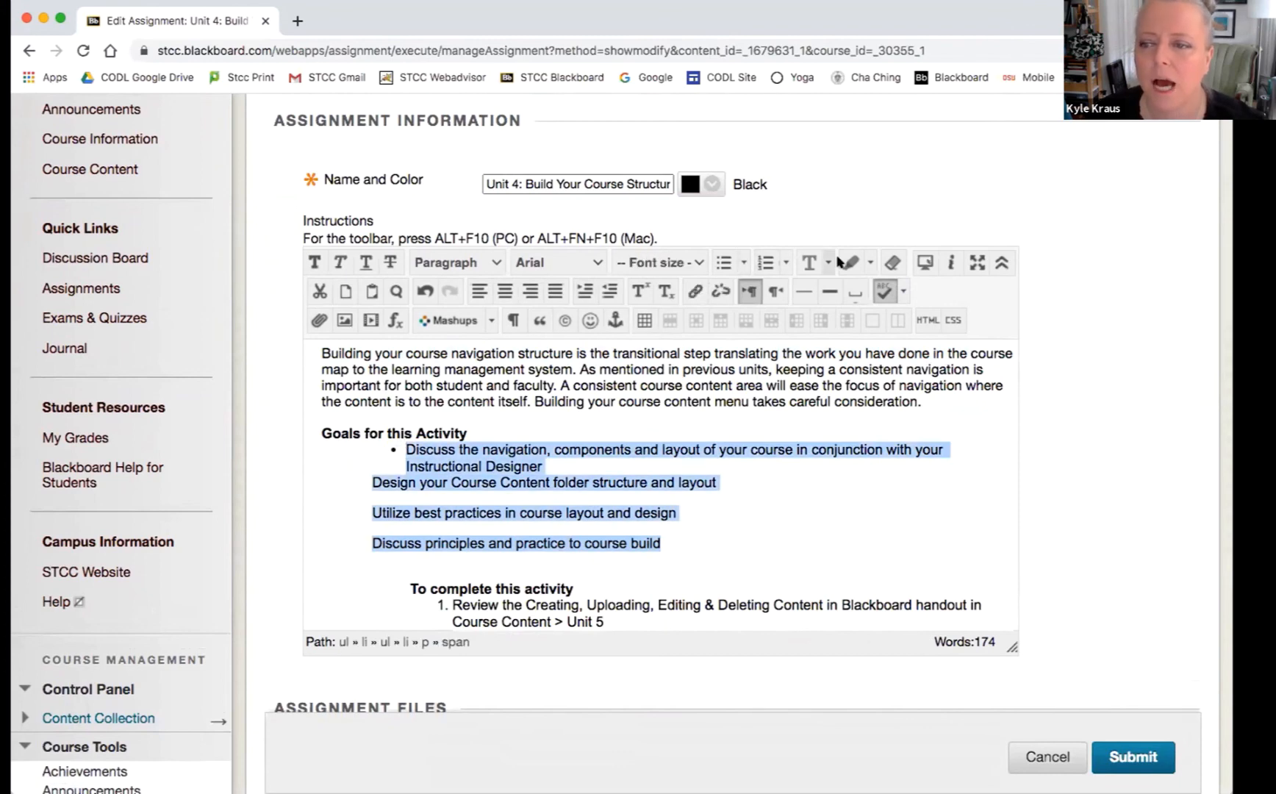
click(890, 263)
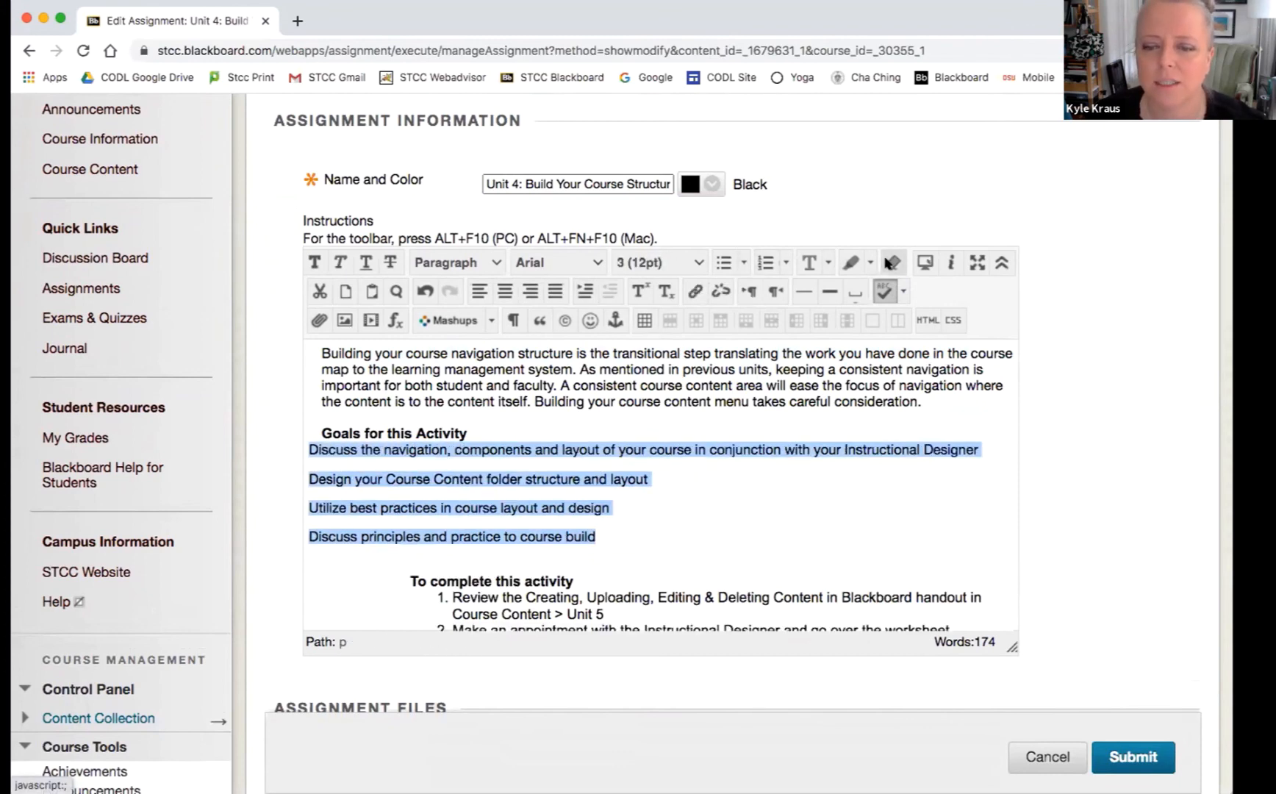
click(723, 262)
click(628, 494)
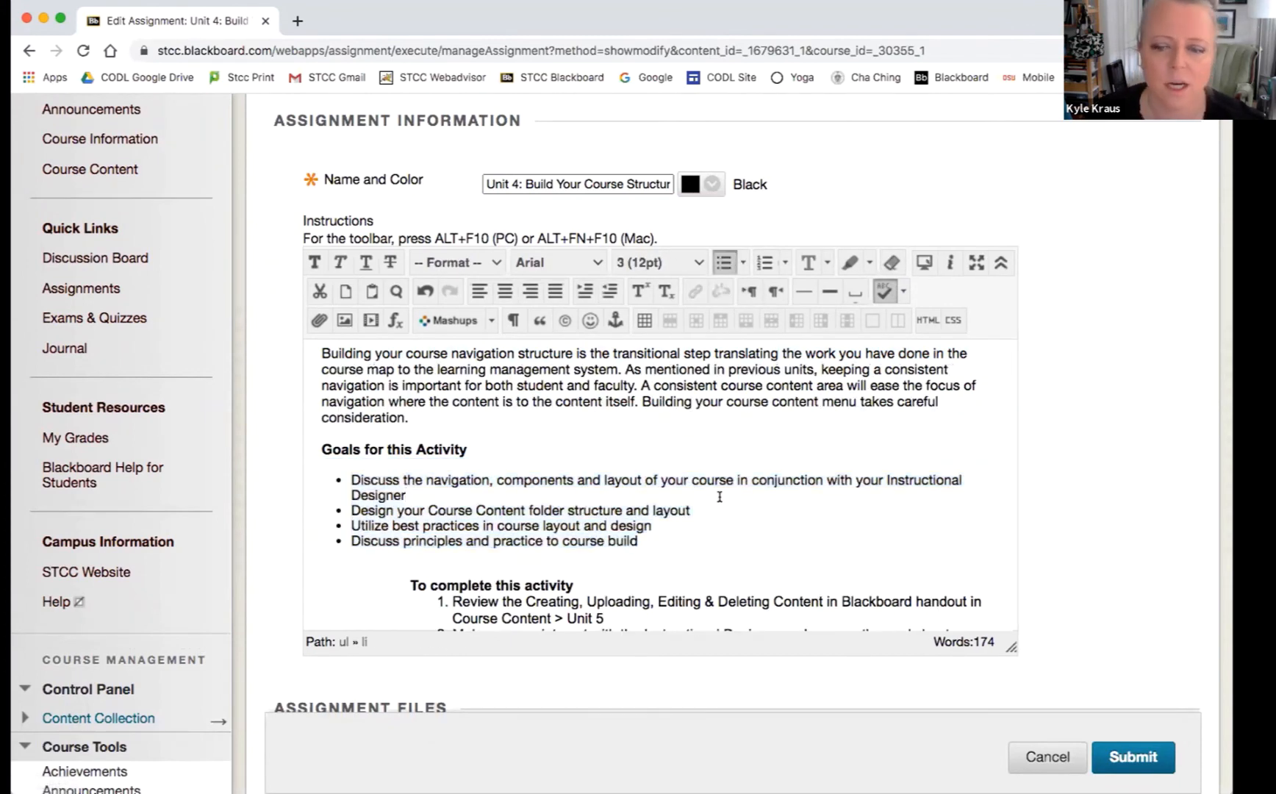
Check the reformatted Instructions text and submit the edited assignment.
scroll(719, 497, down, 2)
scroll(650, 452, up, 2)
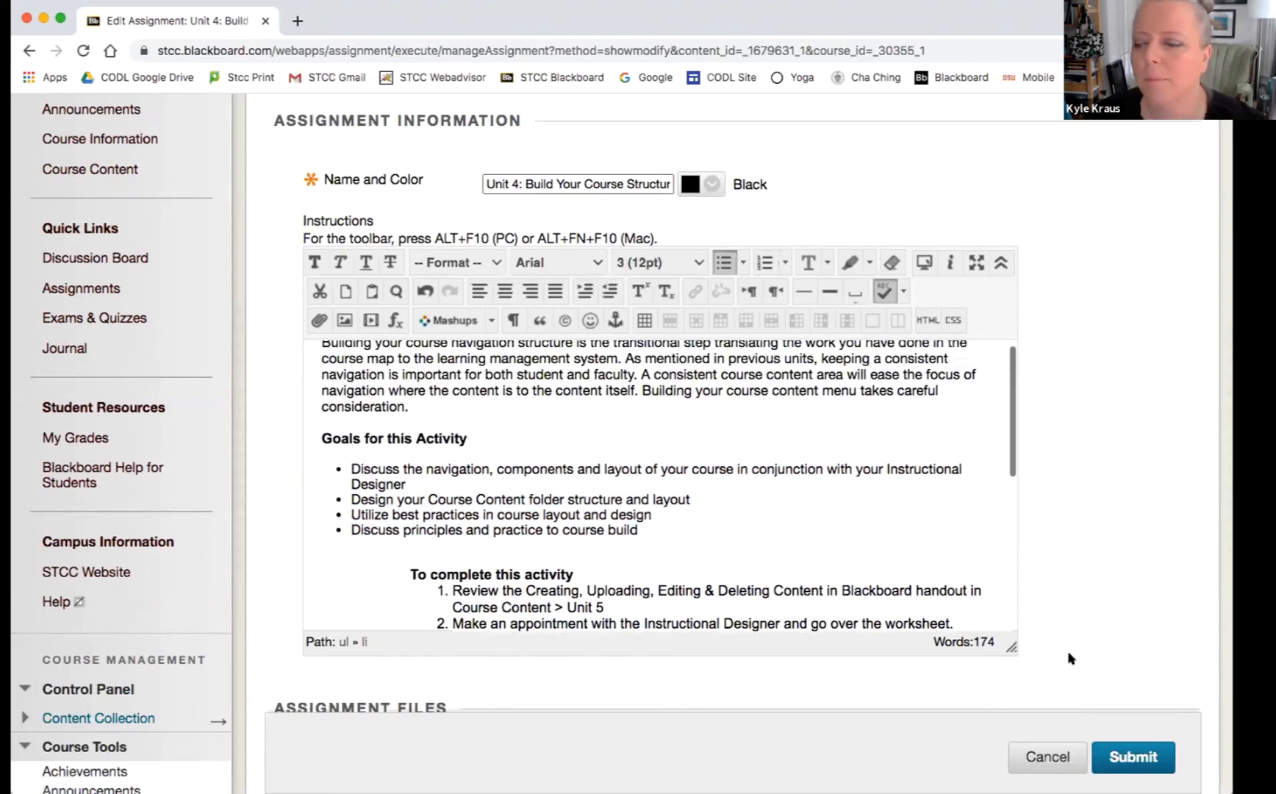
click(1134, 755)
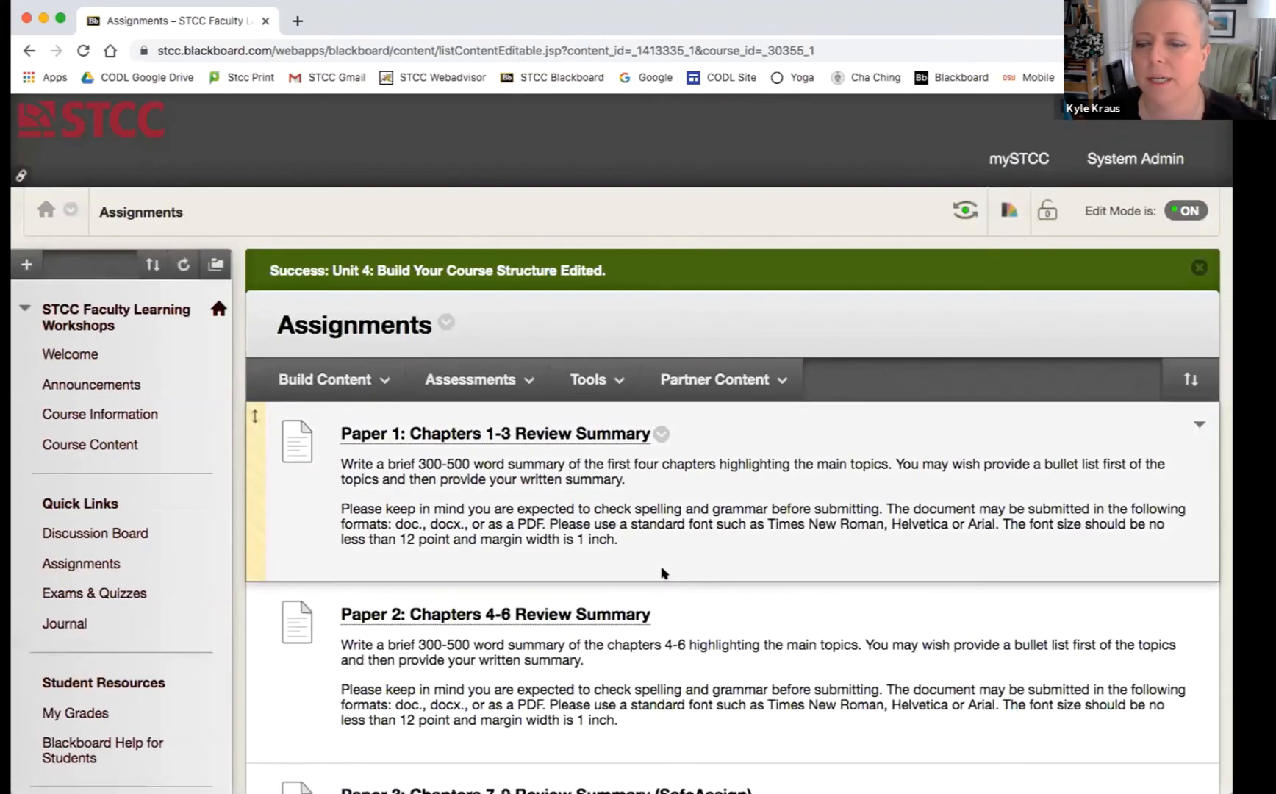
Move "Unit 4: Build Your Course Structure" up the Assignments list to directly below "Paper 3: Chapters 7-9 Review Summary (SafeAssign)".
scroll(663, 568, down, 10)
scroll(664, 567, down, 15)
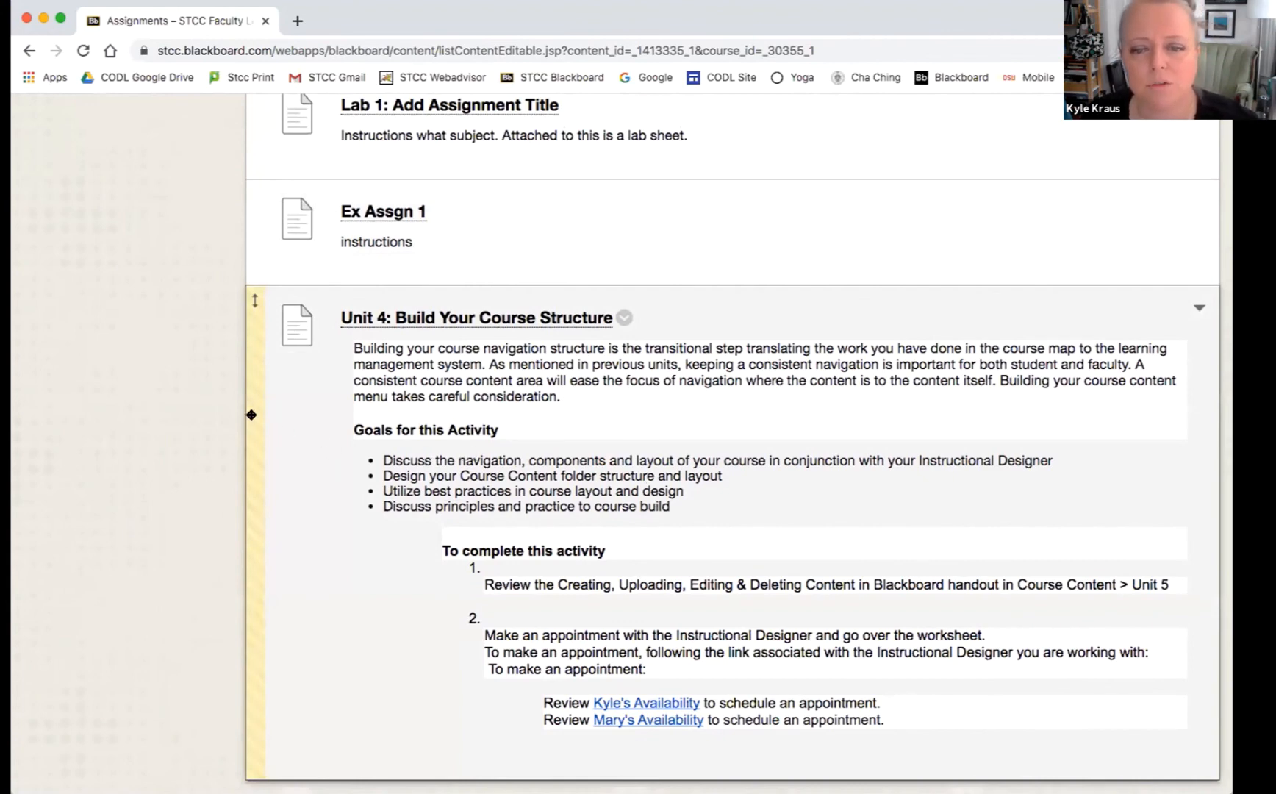
mouse_move(251, 414)
mouse_down()
mouse_move(250, 191)
mouse_move(269, 418)
mouse_up()
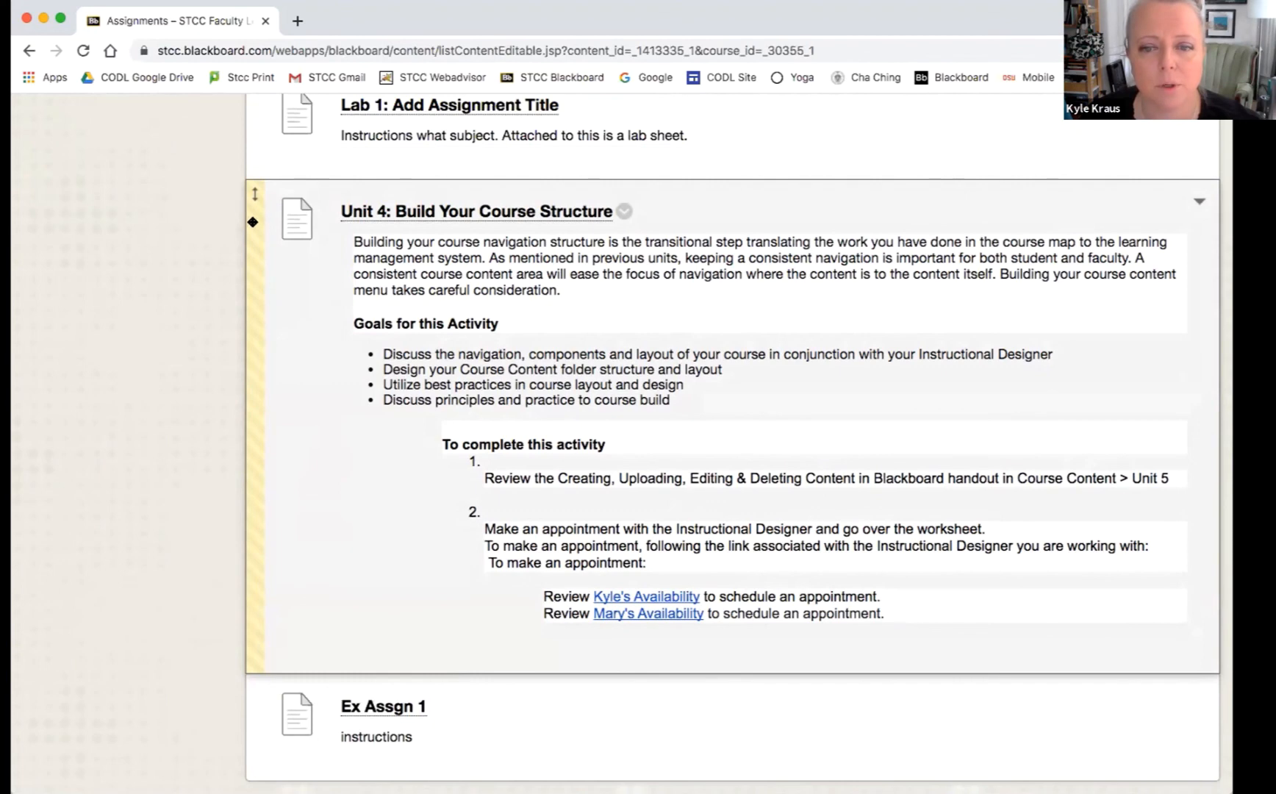
mouse_move(255, 196)
mouse_down()
mouse_move(251, 242)
mouse_move(260, 89)
mouse_move(273, 195)
mouse_up()
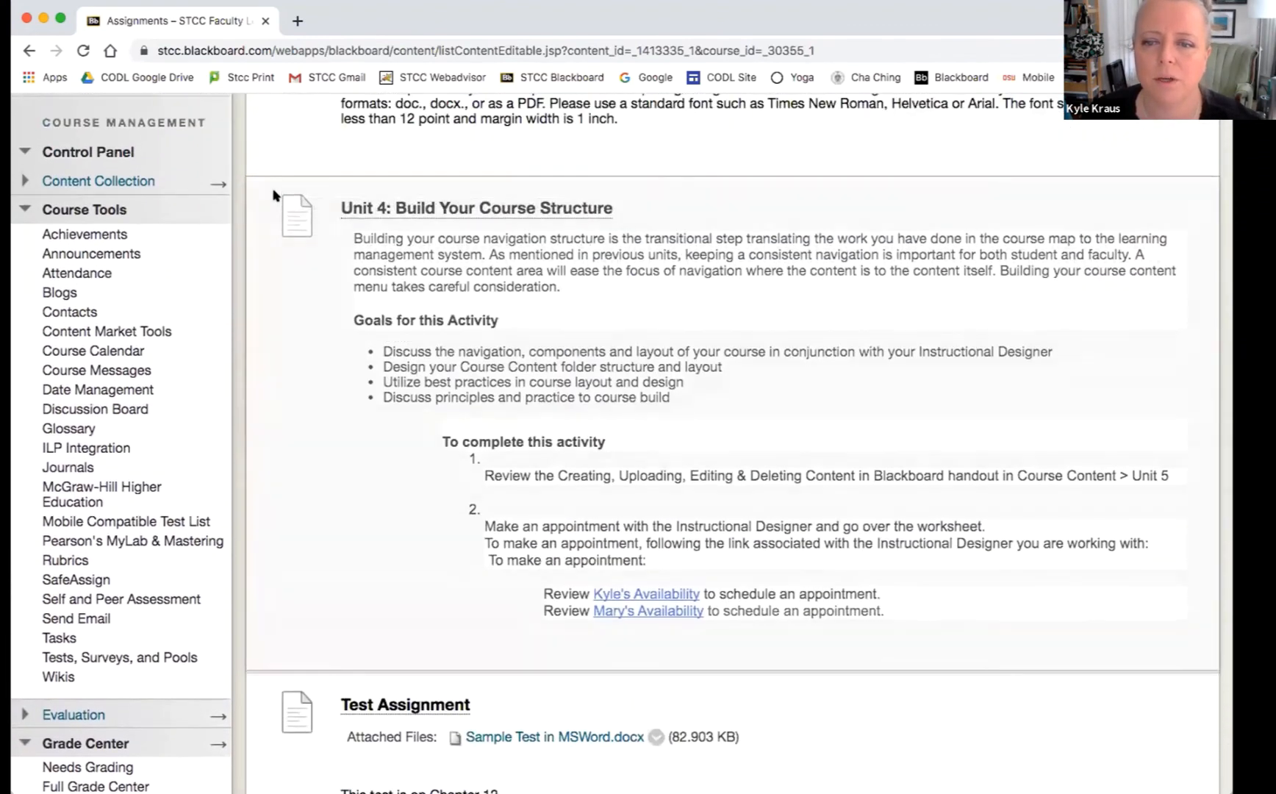
scroll(294, 228, up, 5)
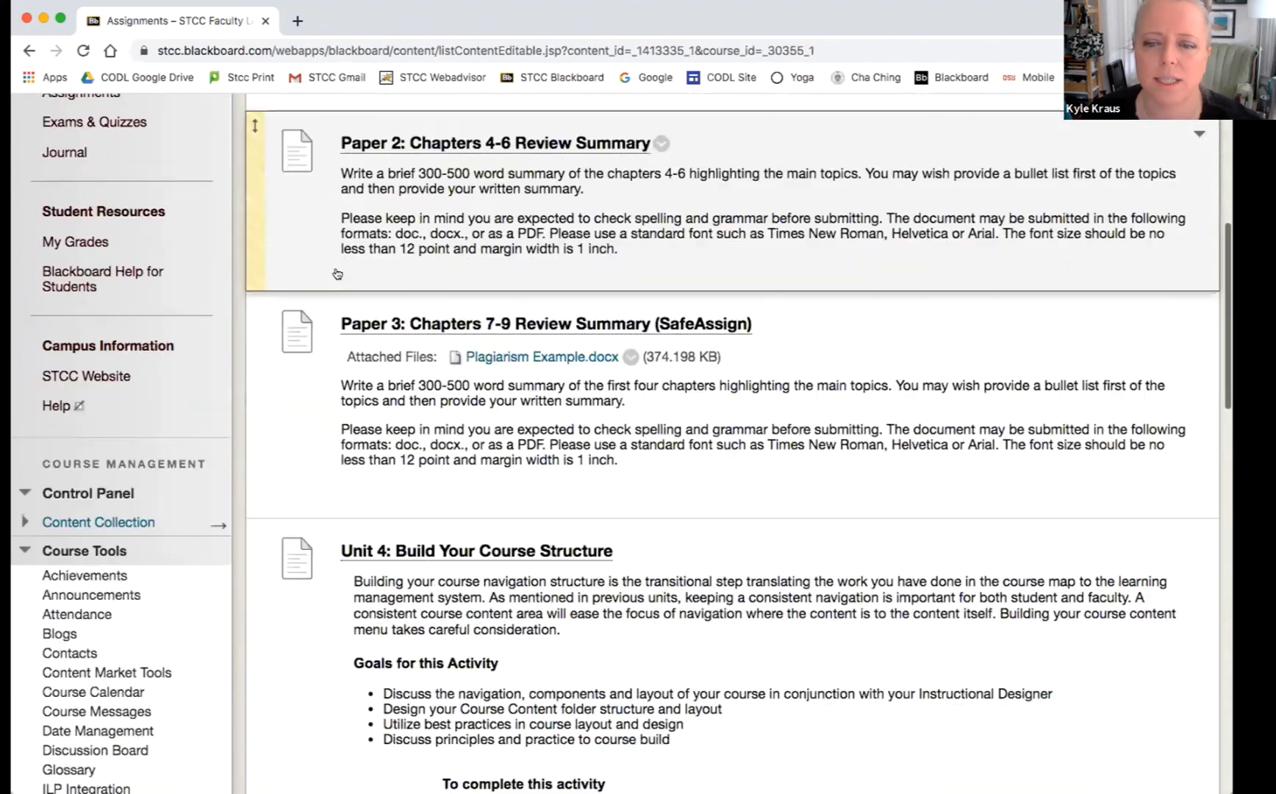
scroll(337, 273, down, 1)
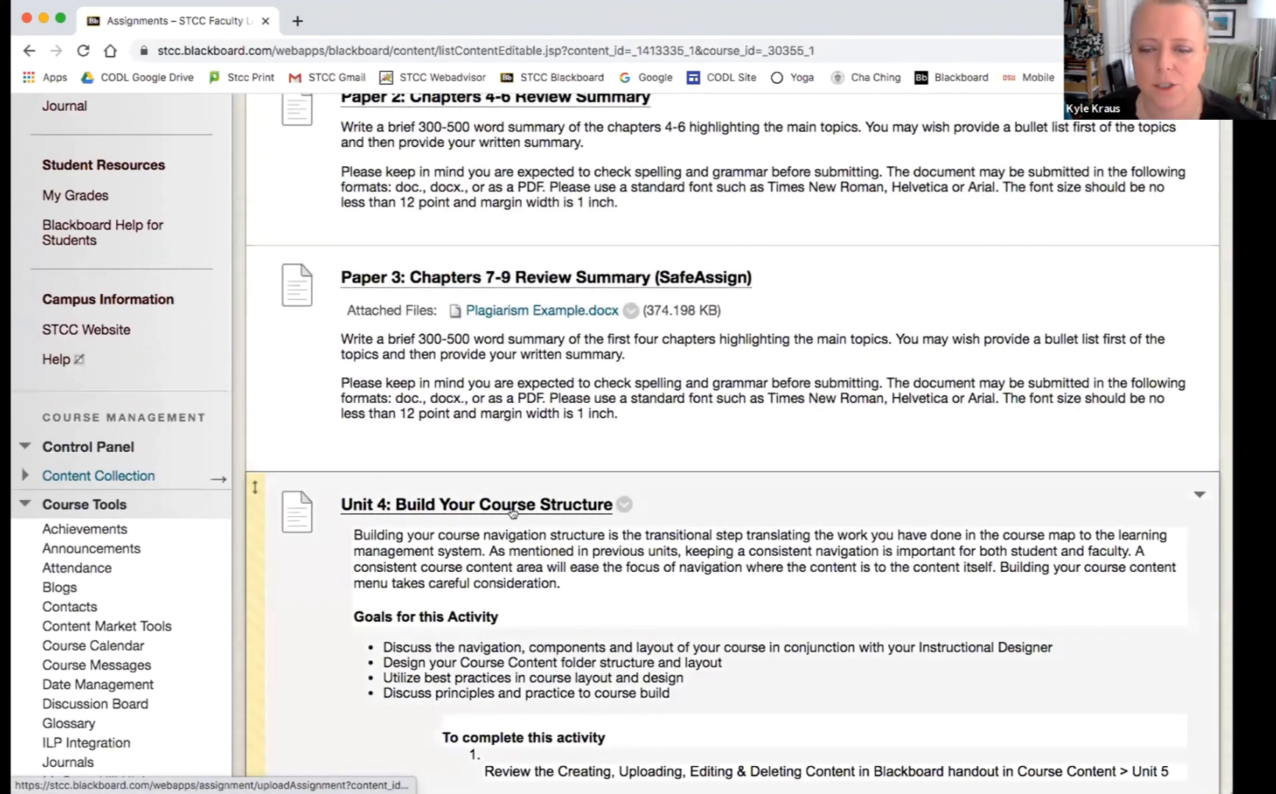